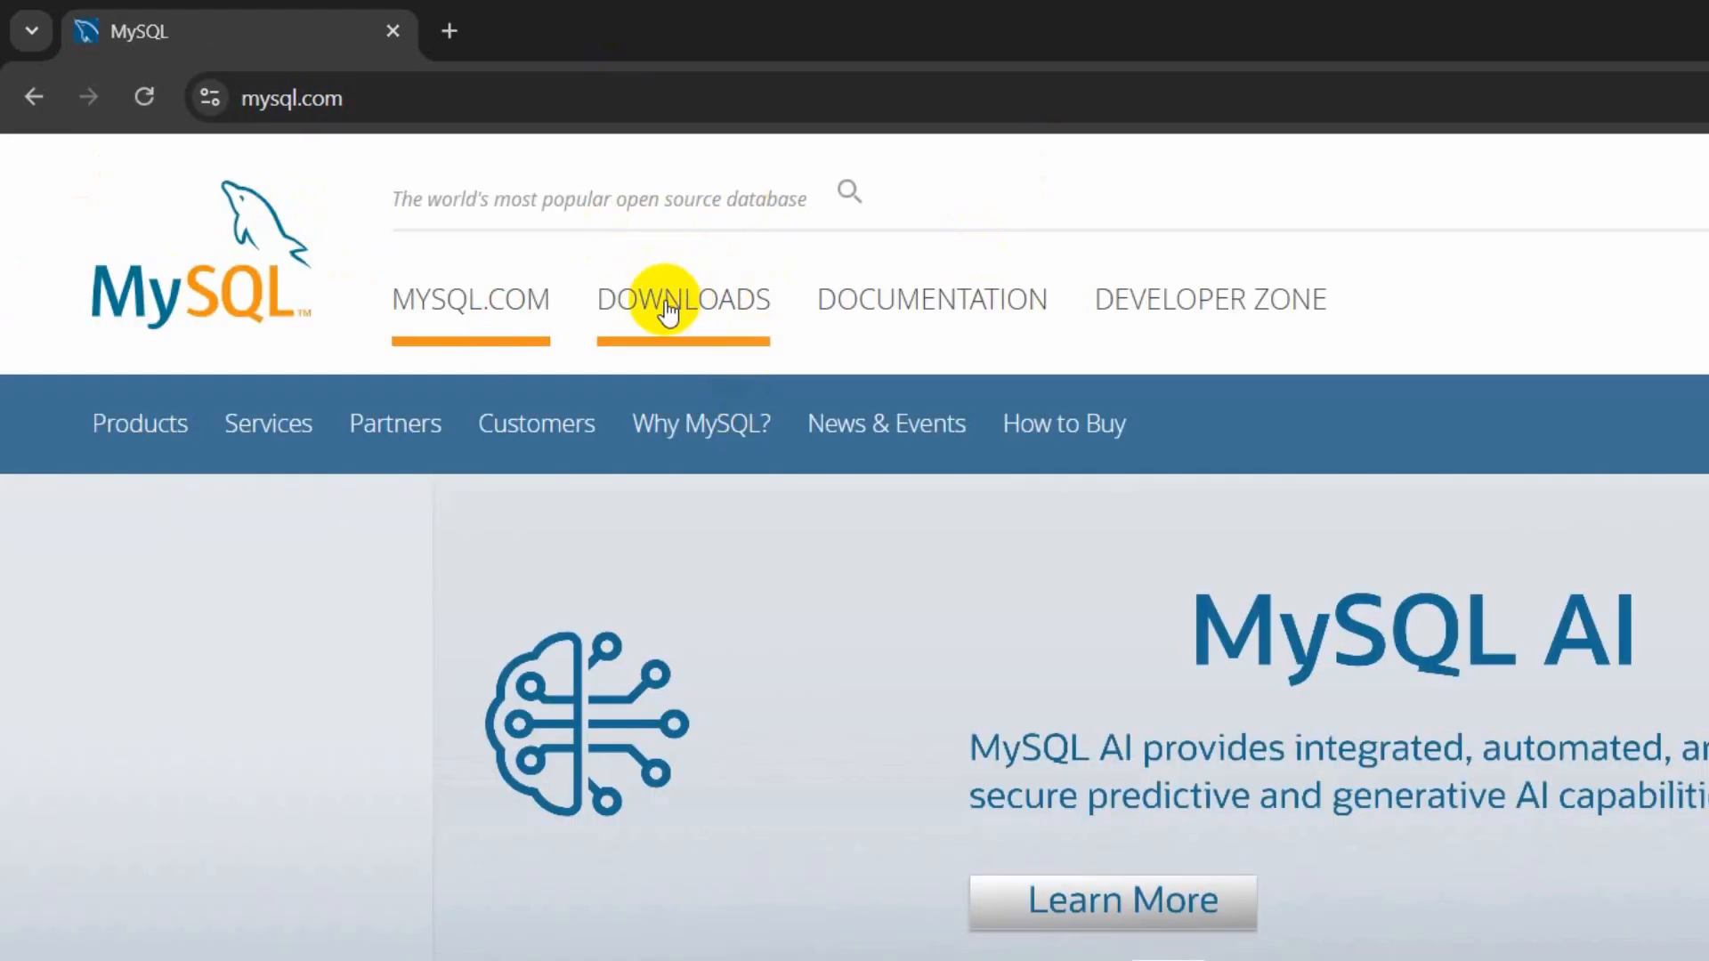
# - Go to the MySQL Downloads section and open the MySQL Community (GPL) Downloads page
pyautogui.click(730, 302)
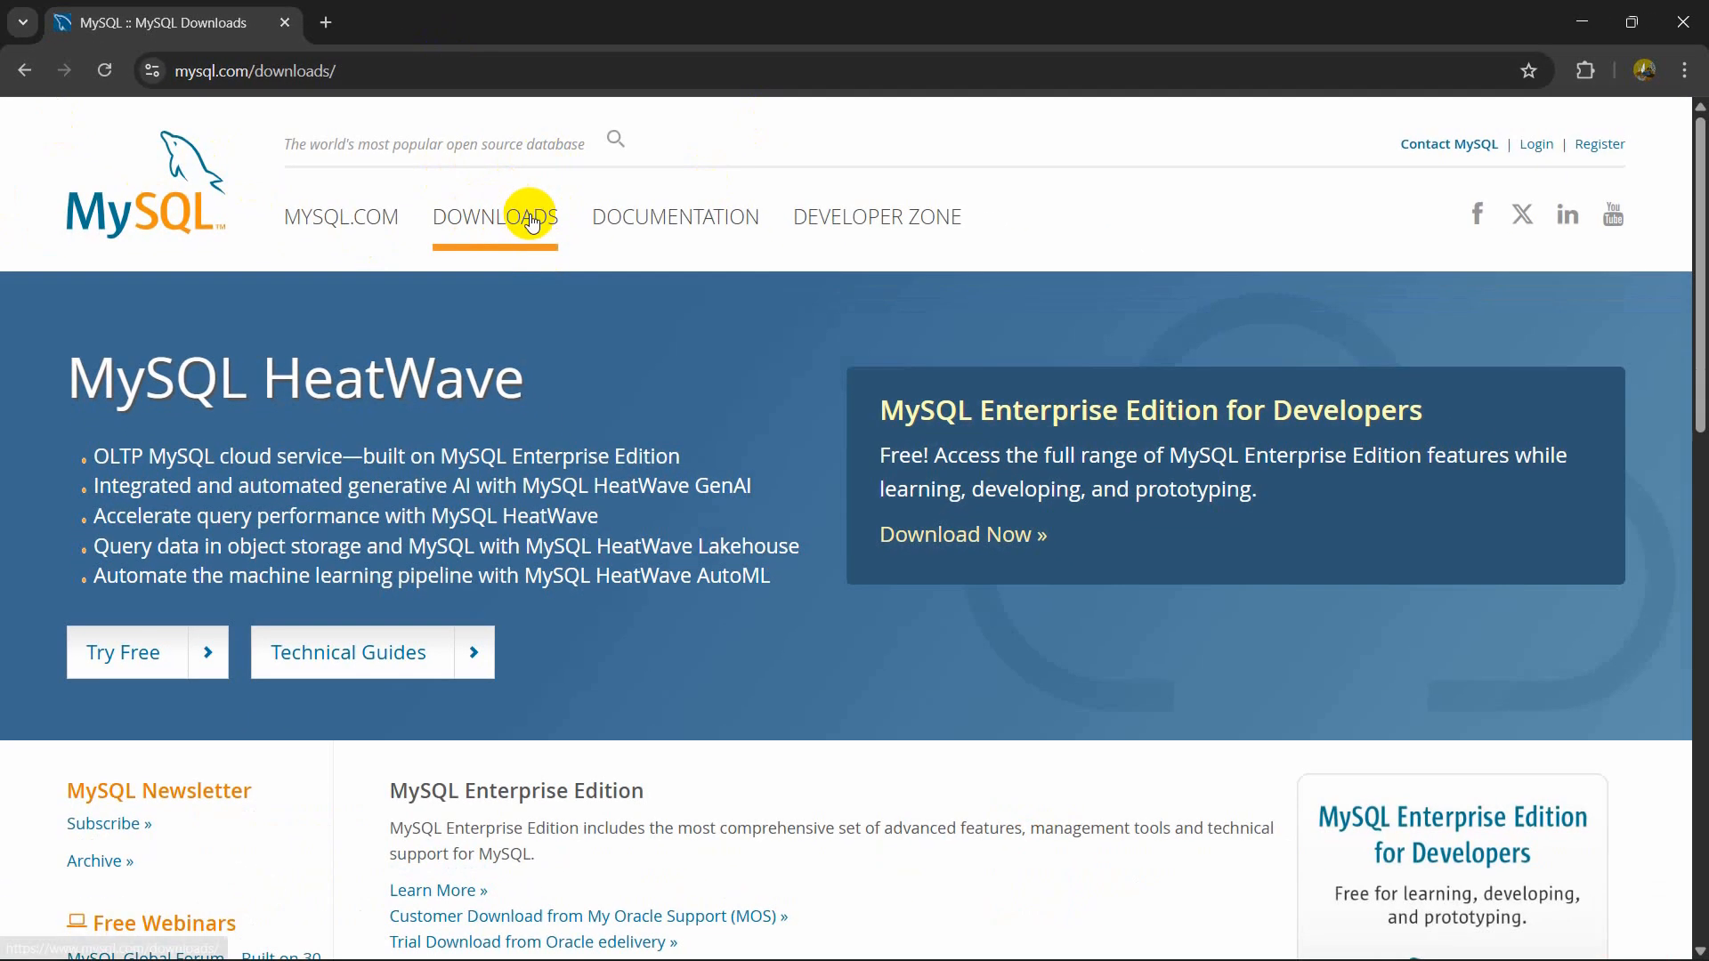
pyautogui.scroll(-1, 686, 354)
pyautogui.scroll(-4, 663, 340)
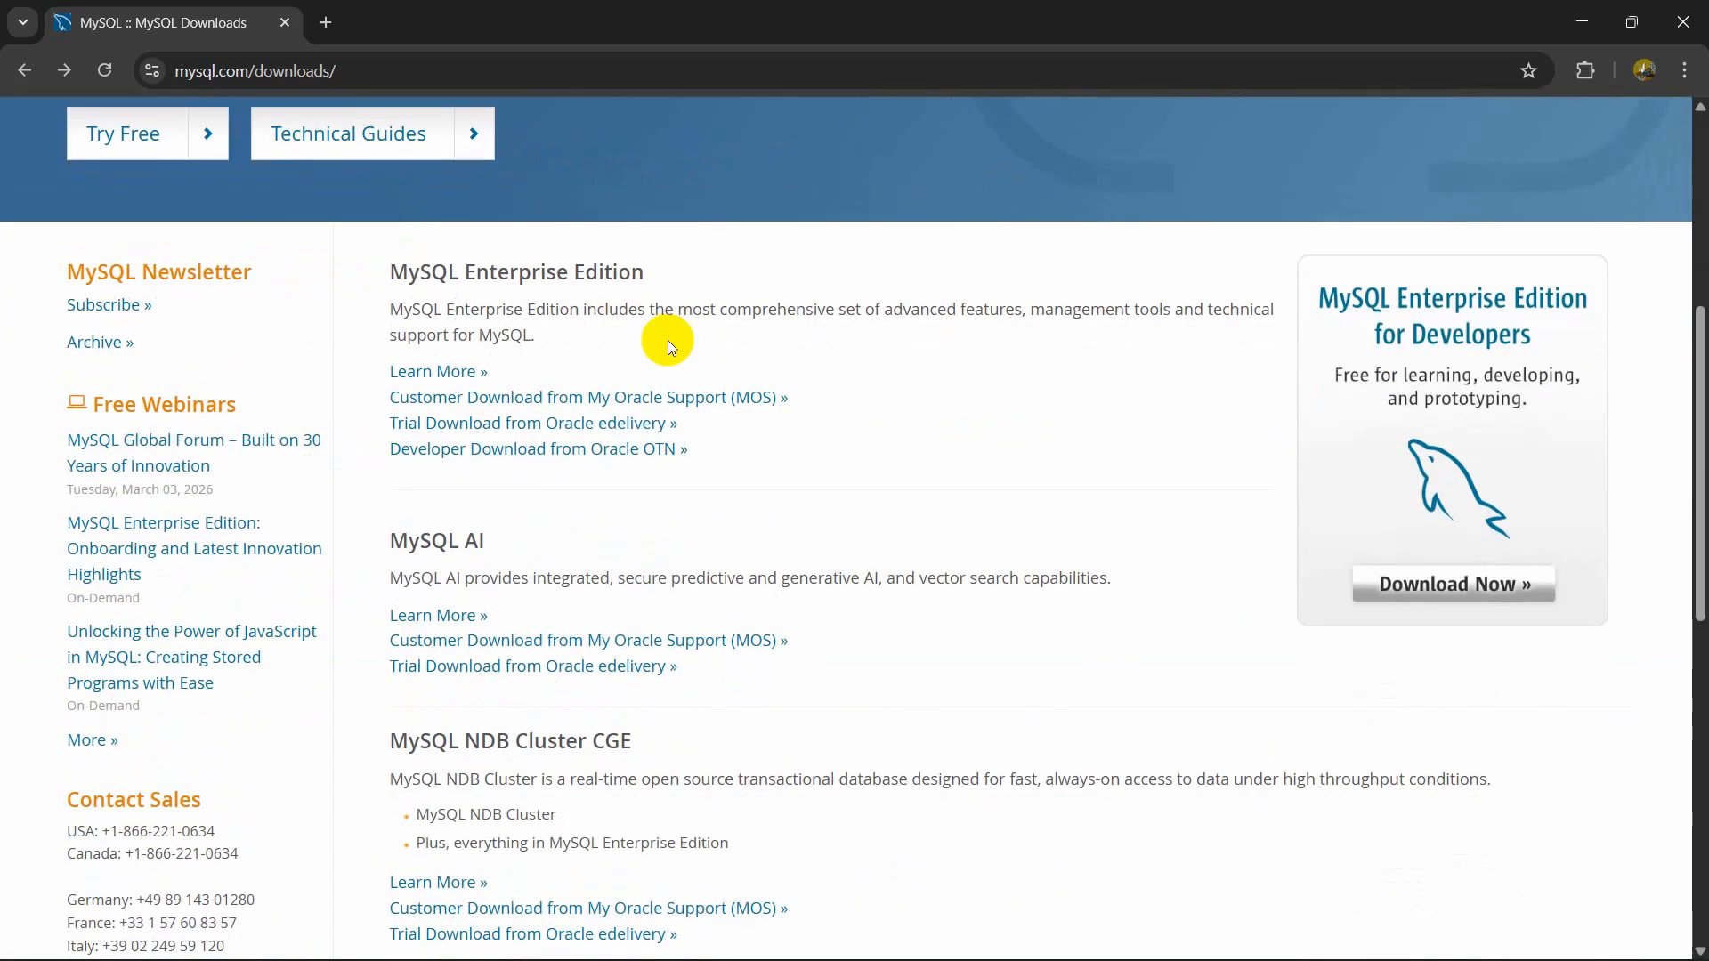
pyautogui.scroll(2, 668, 340)
pyautogui.scroll(-4, 668, 340)
pyautogui.scroll(-2, 667, 340)
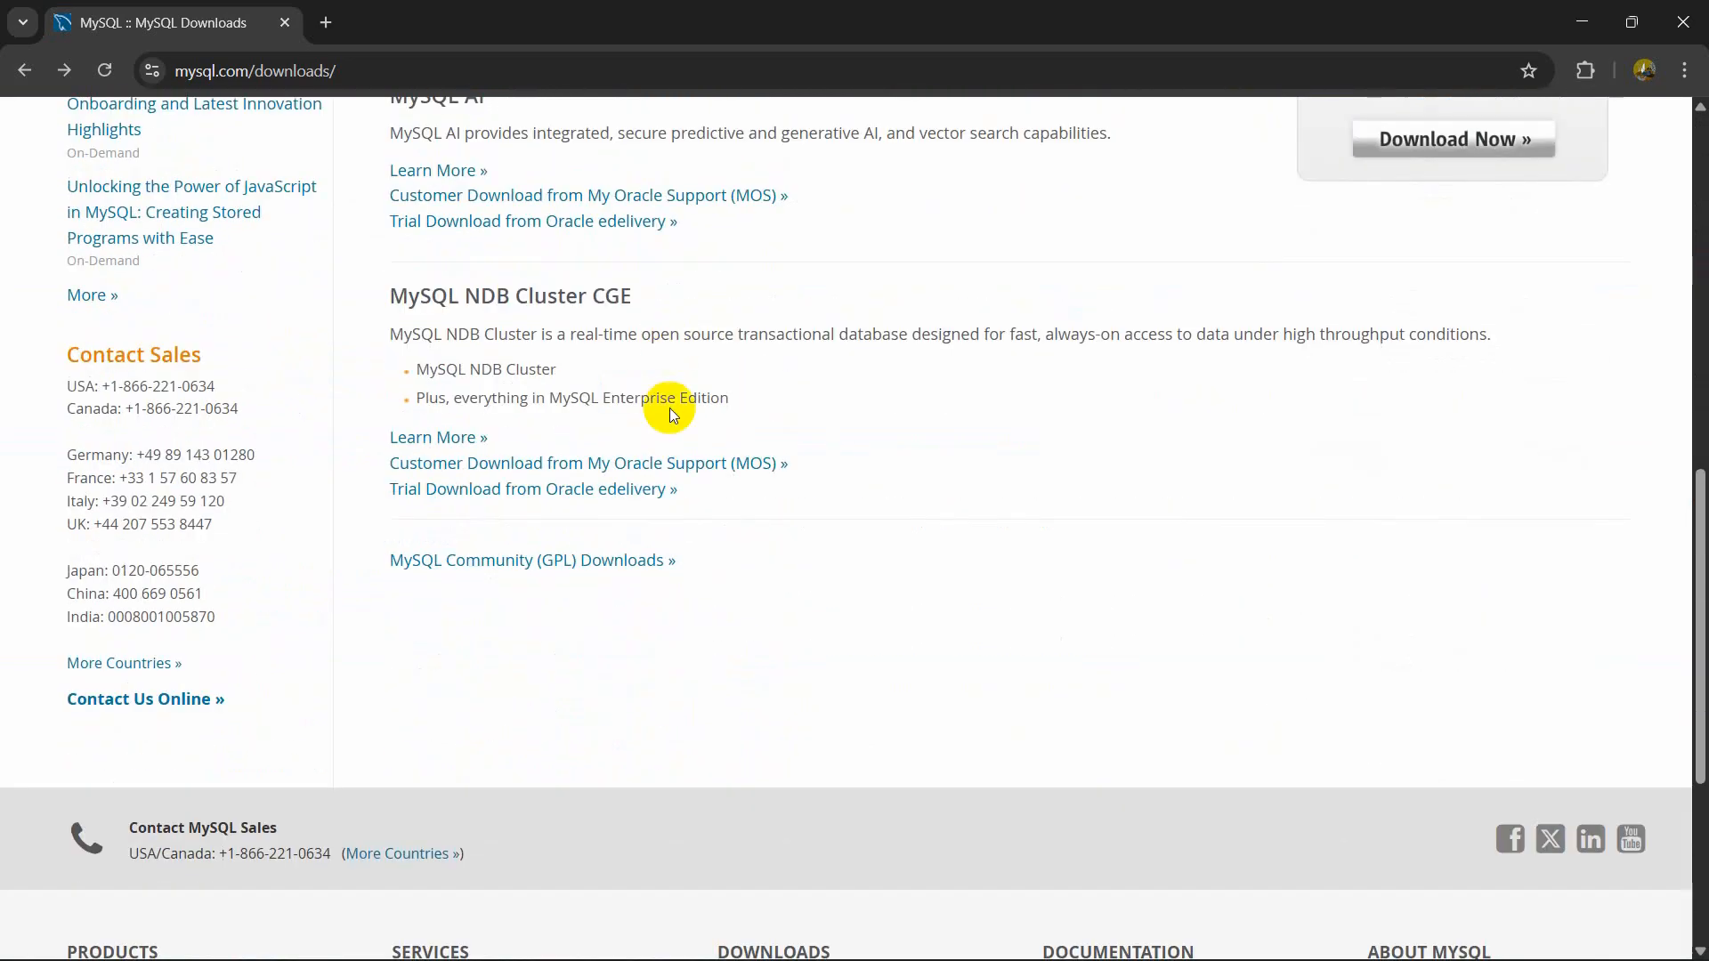
pyautogui.moveTo(372, 563); pyautogui.dragTo(628, 551)
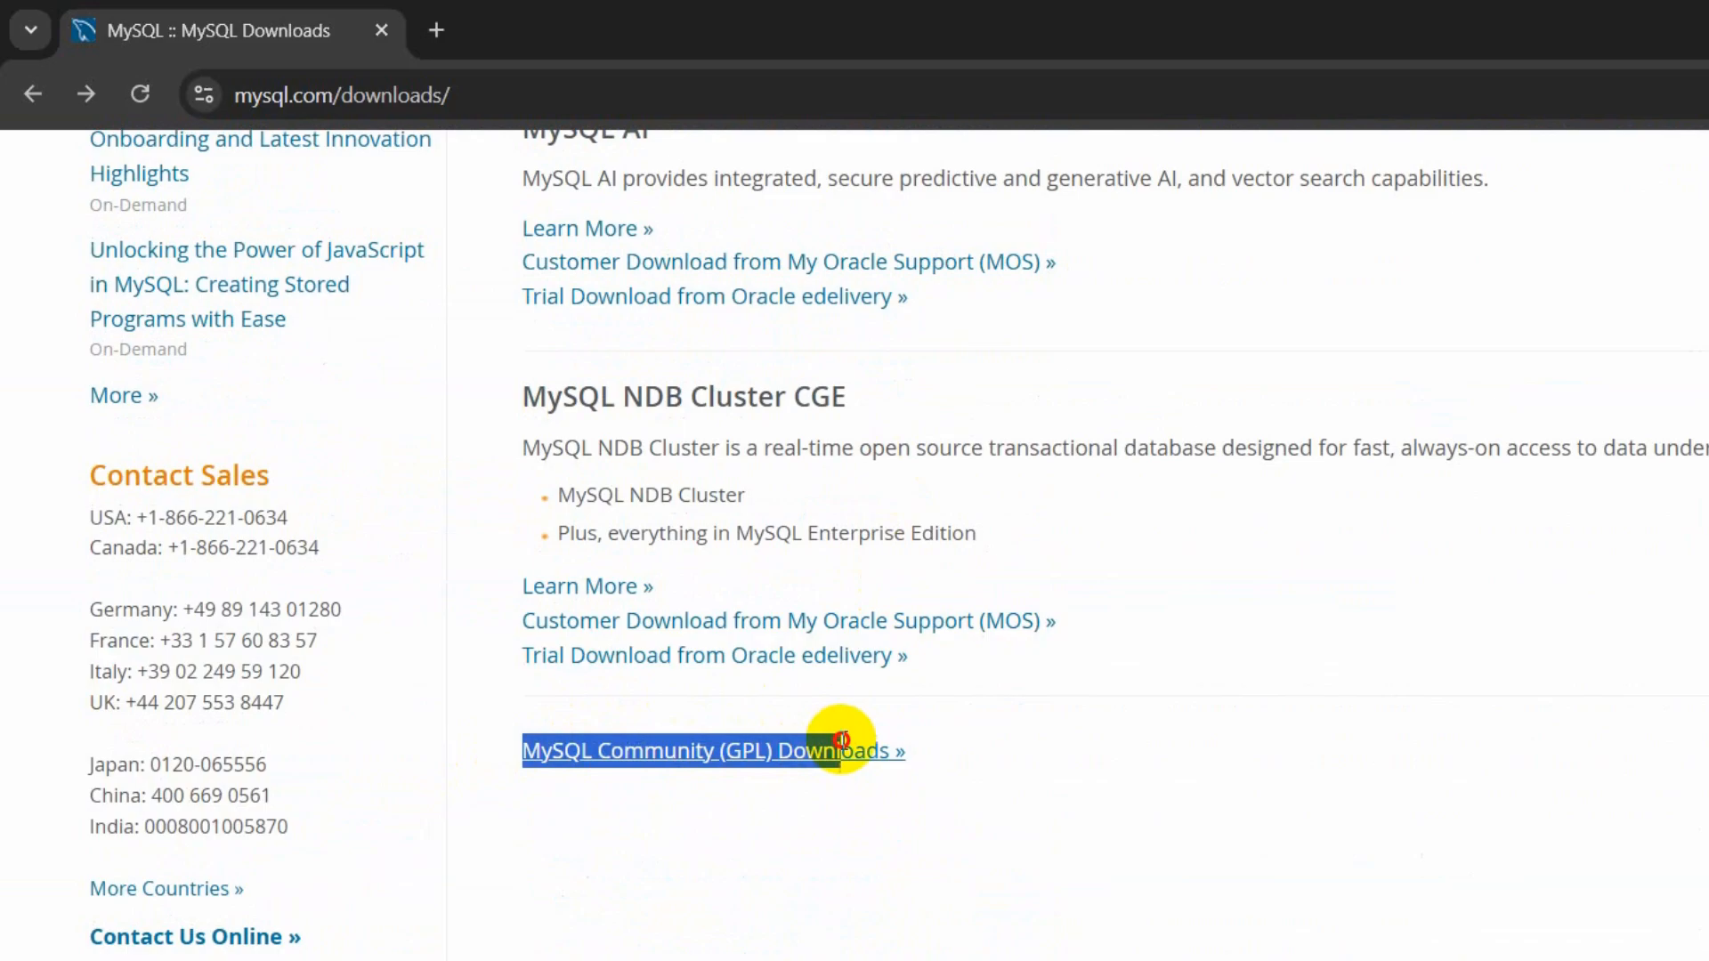
pyautogui.moveTo(841, 740); pyautogui.dragTo(980, 744)
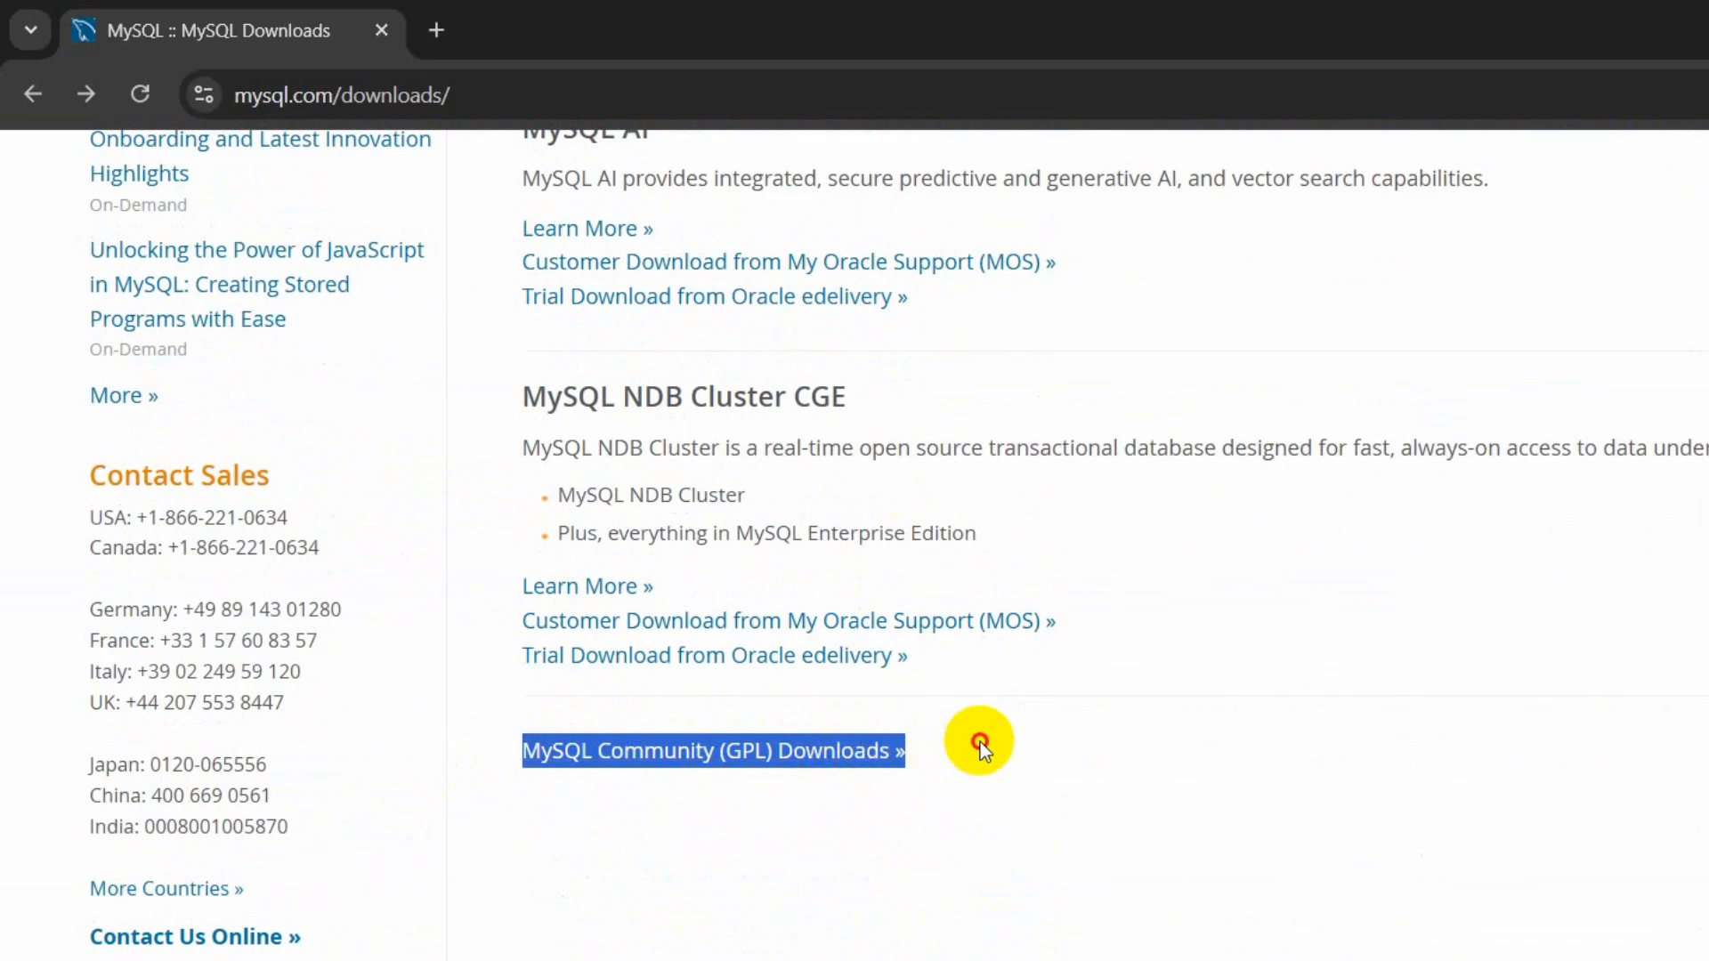
pyautogui.click(984, 748)
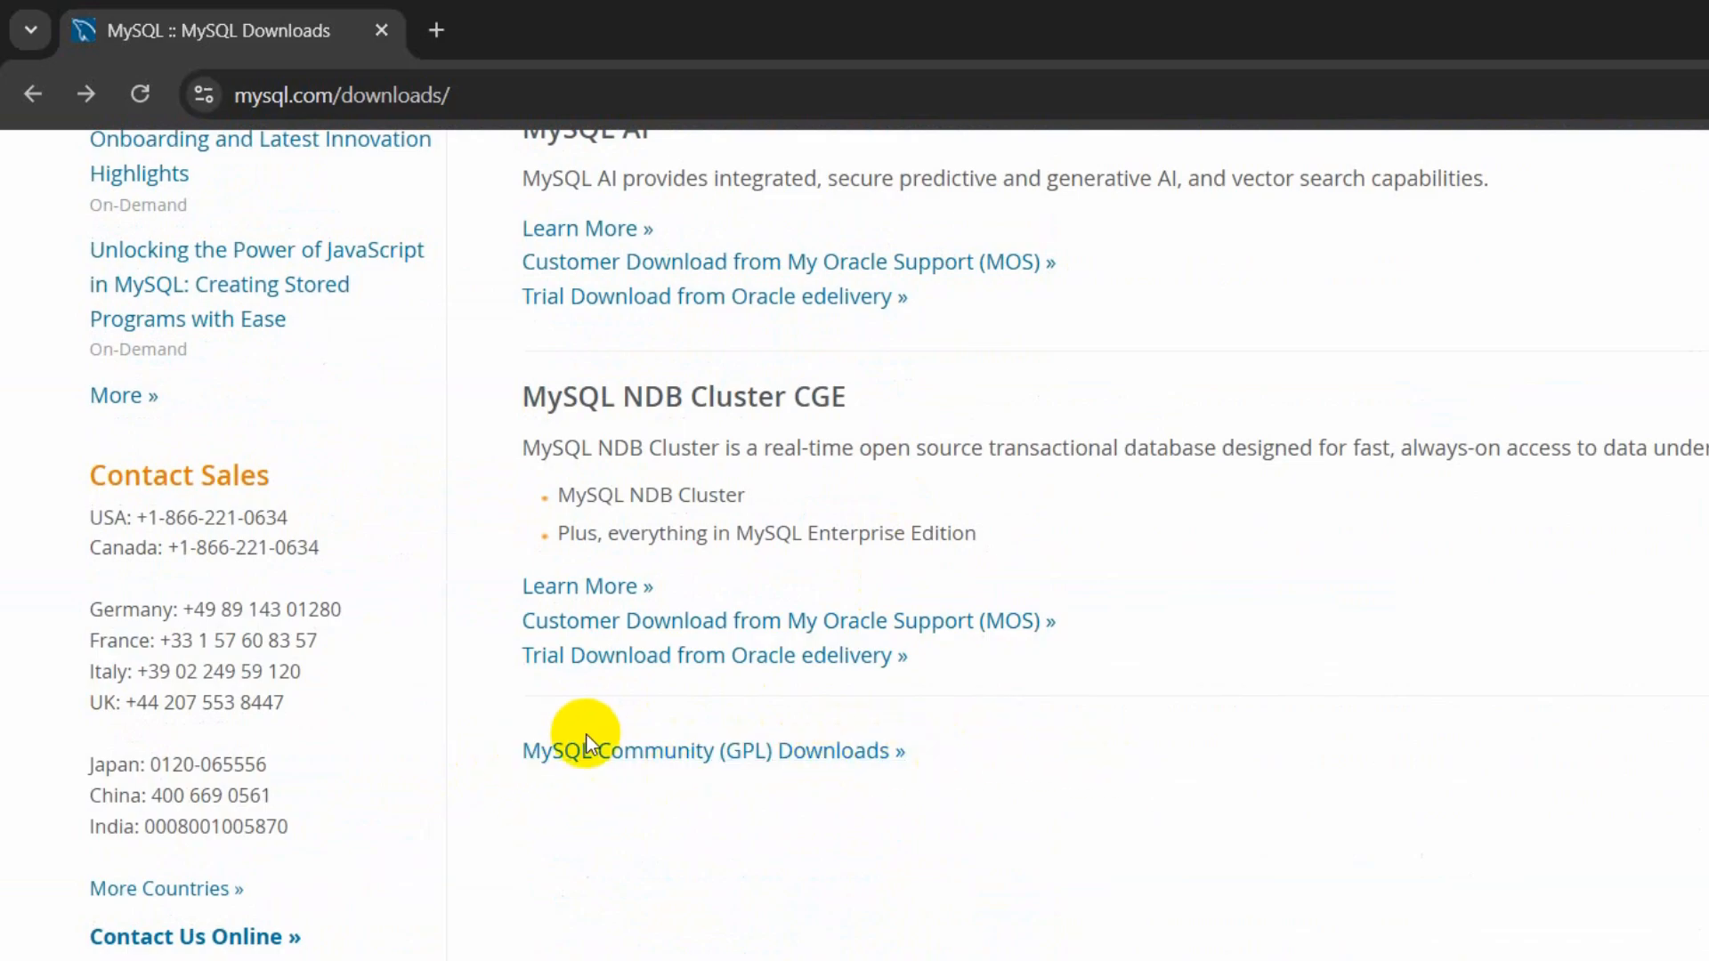
pyautogui.click(837, 752)
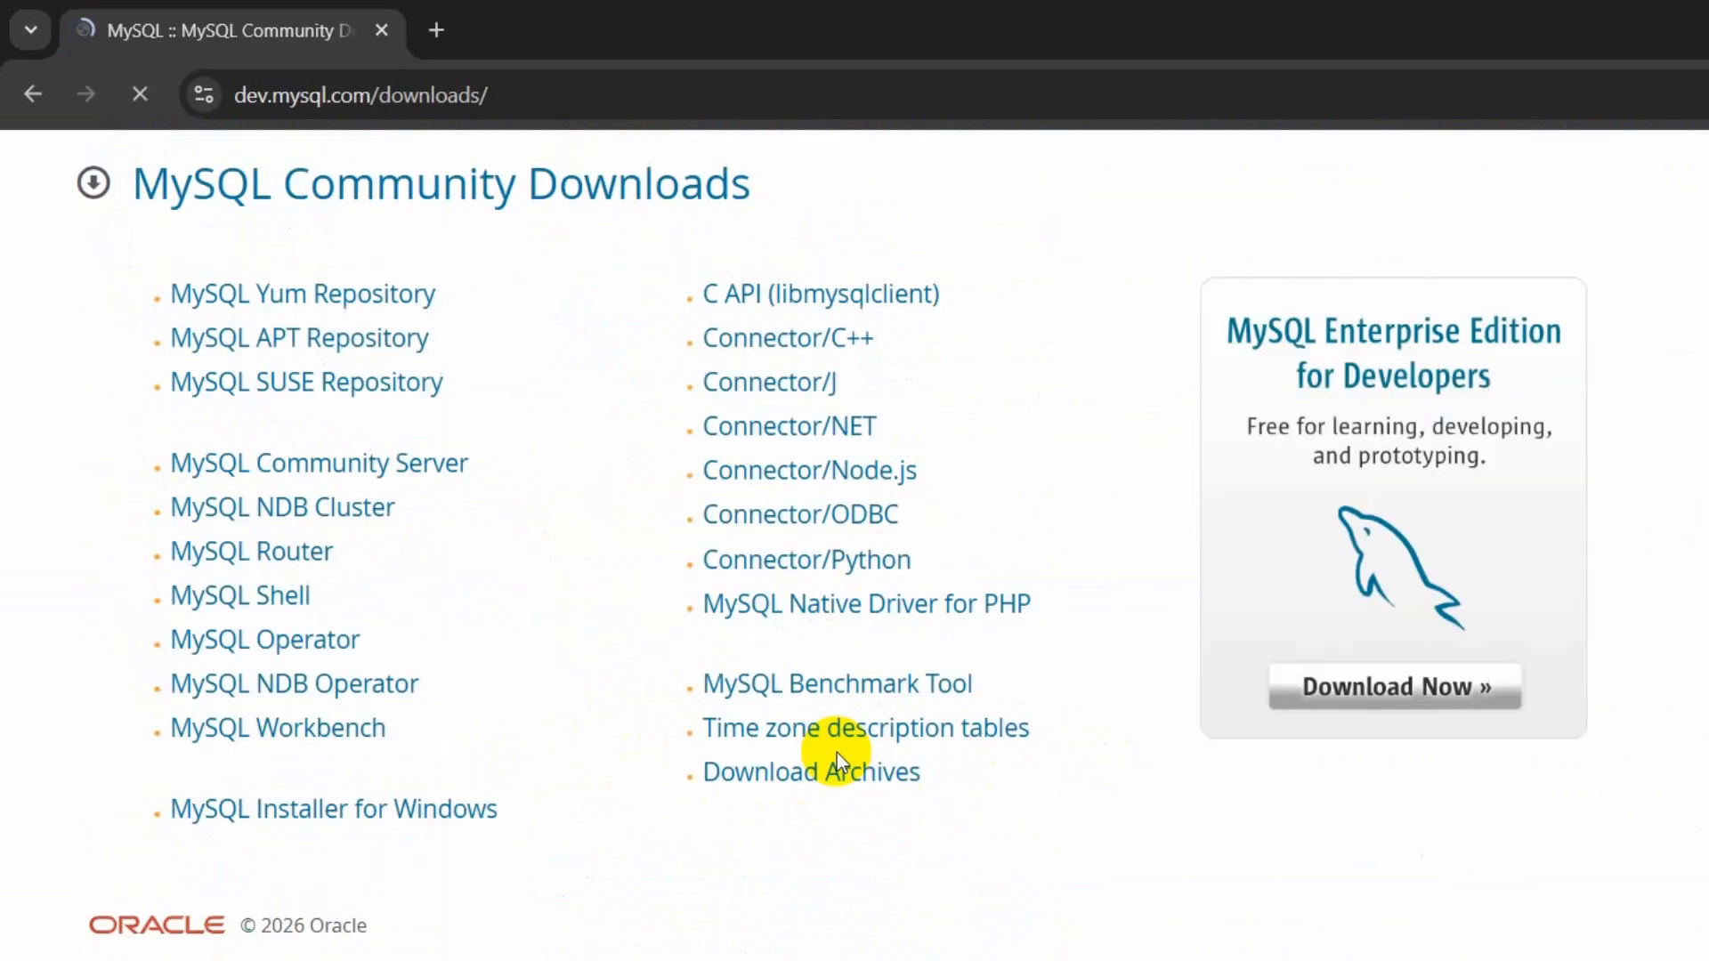
# - Open MySQL Installer for Windows with Microsoft Windows selected and download the full 556.0M mysql-installer-community-8.0.45.0.msi without logging in
pyautogui.click(438, 817)
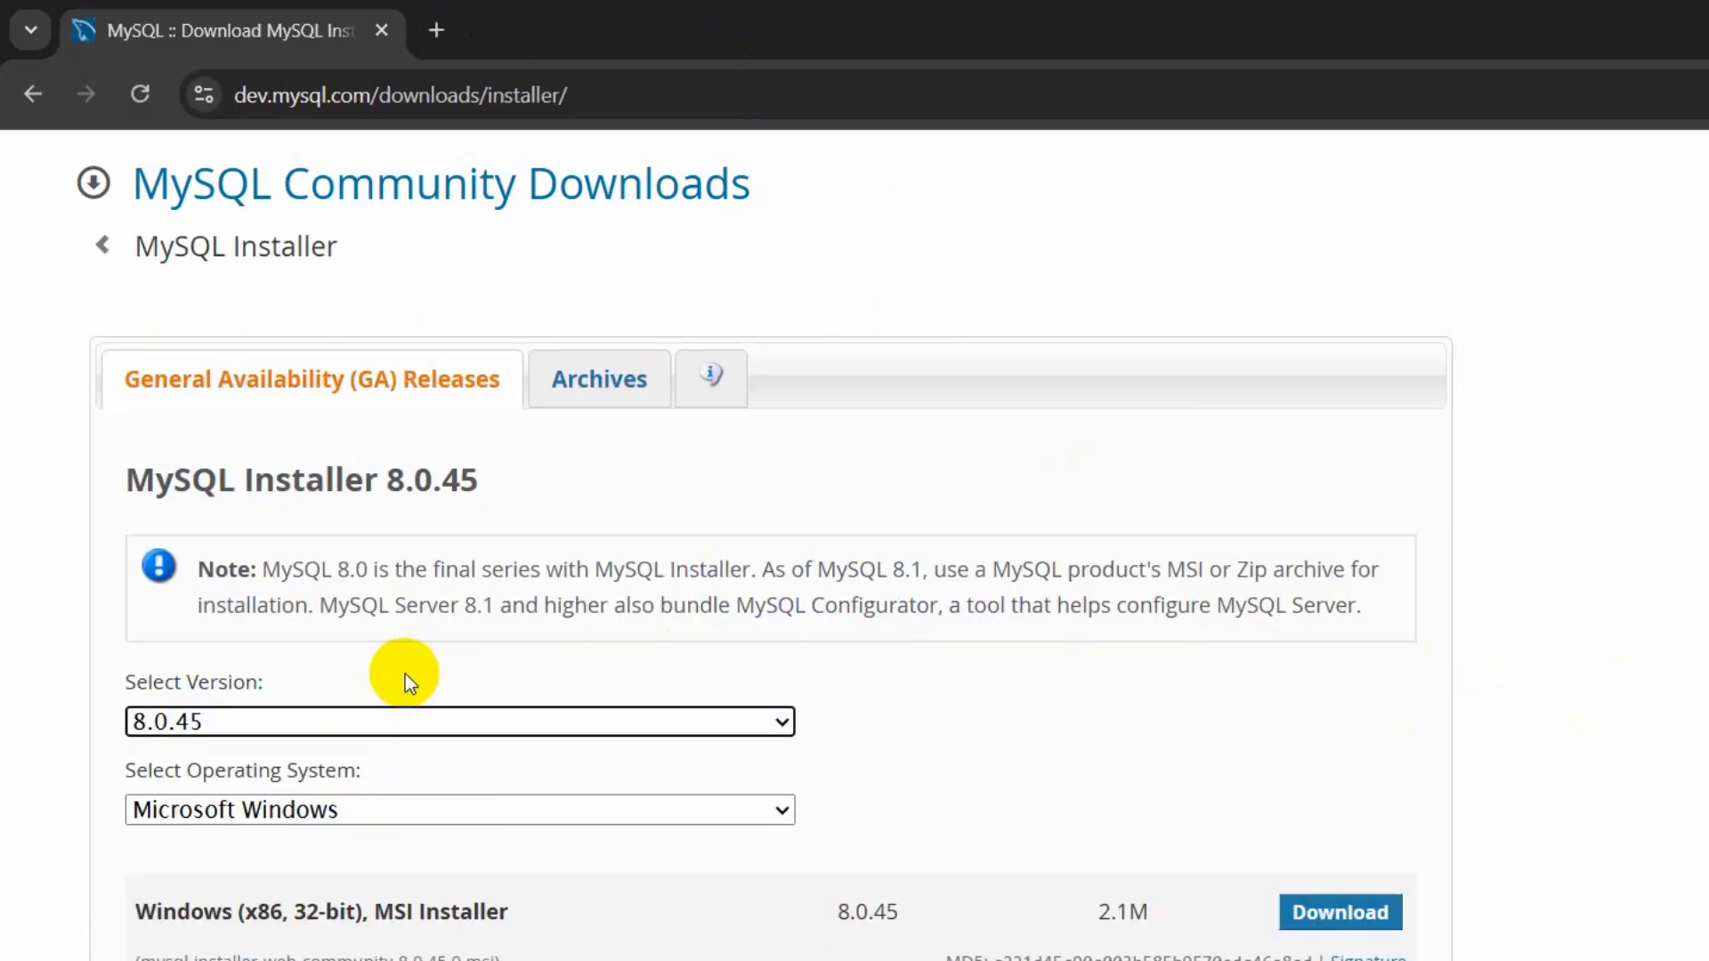
pyautogui.click(304, 814)
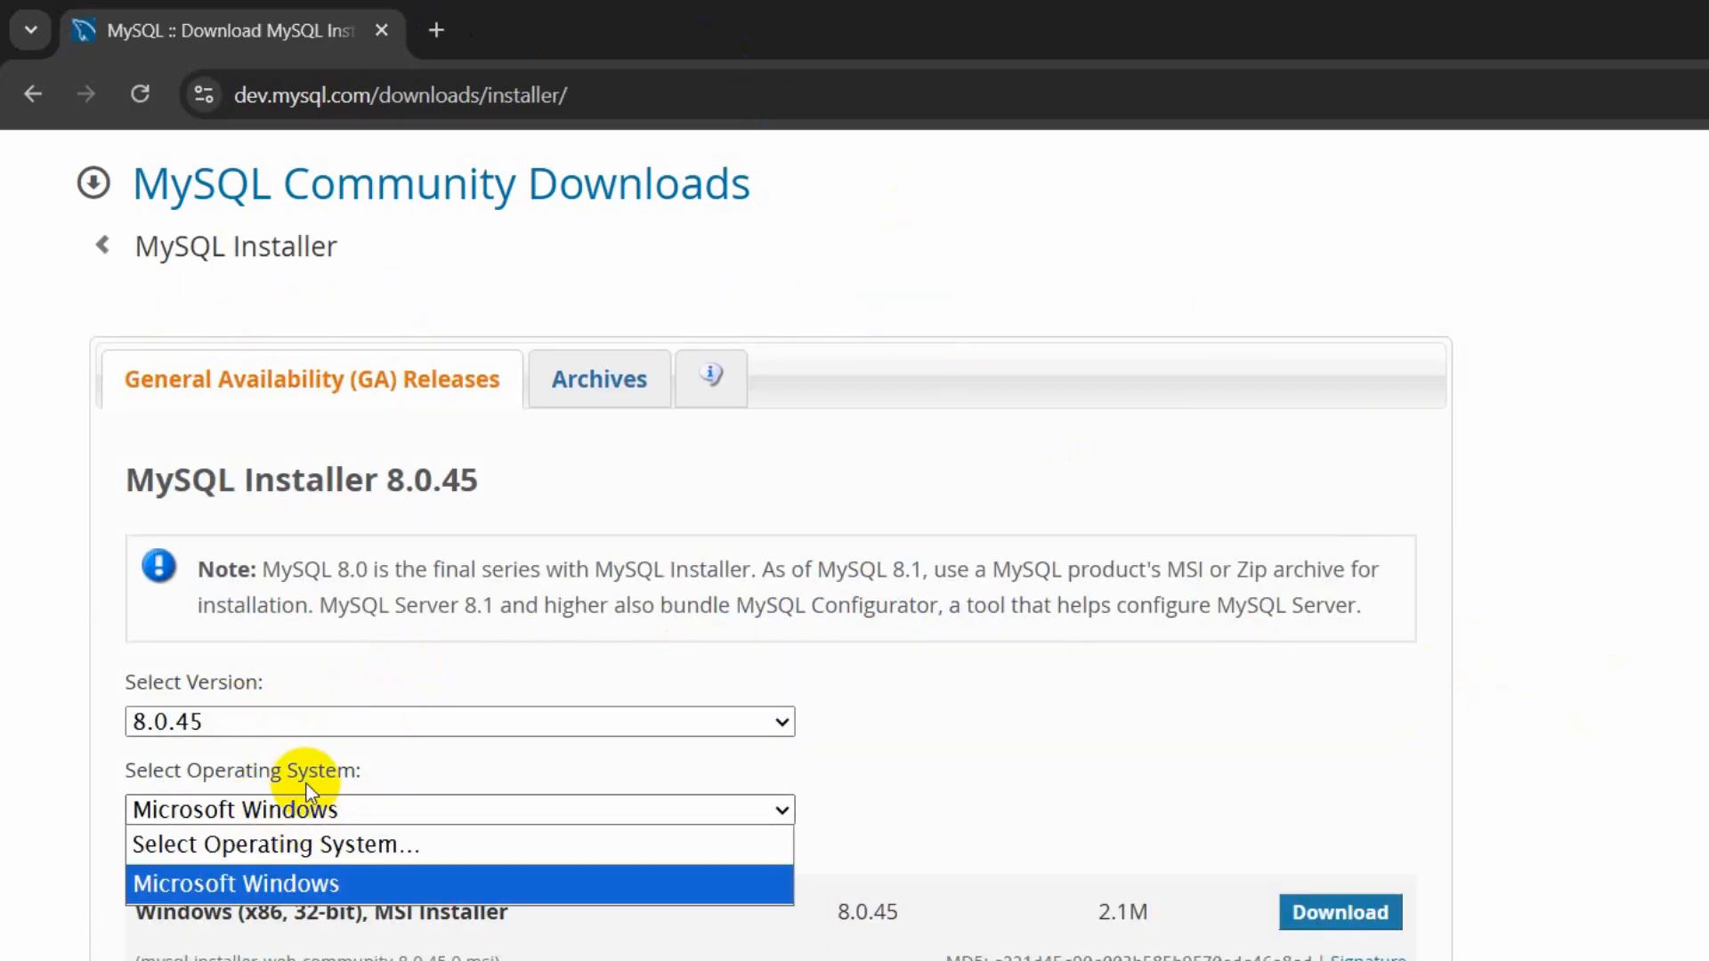
pyautogui.click(303, 805)
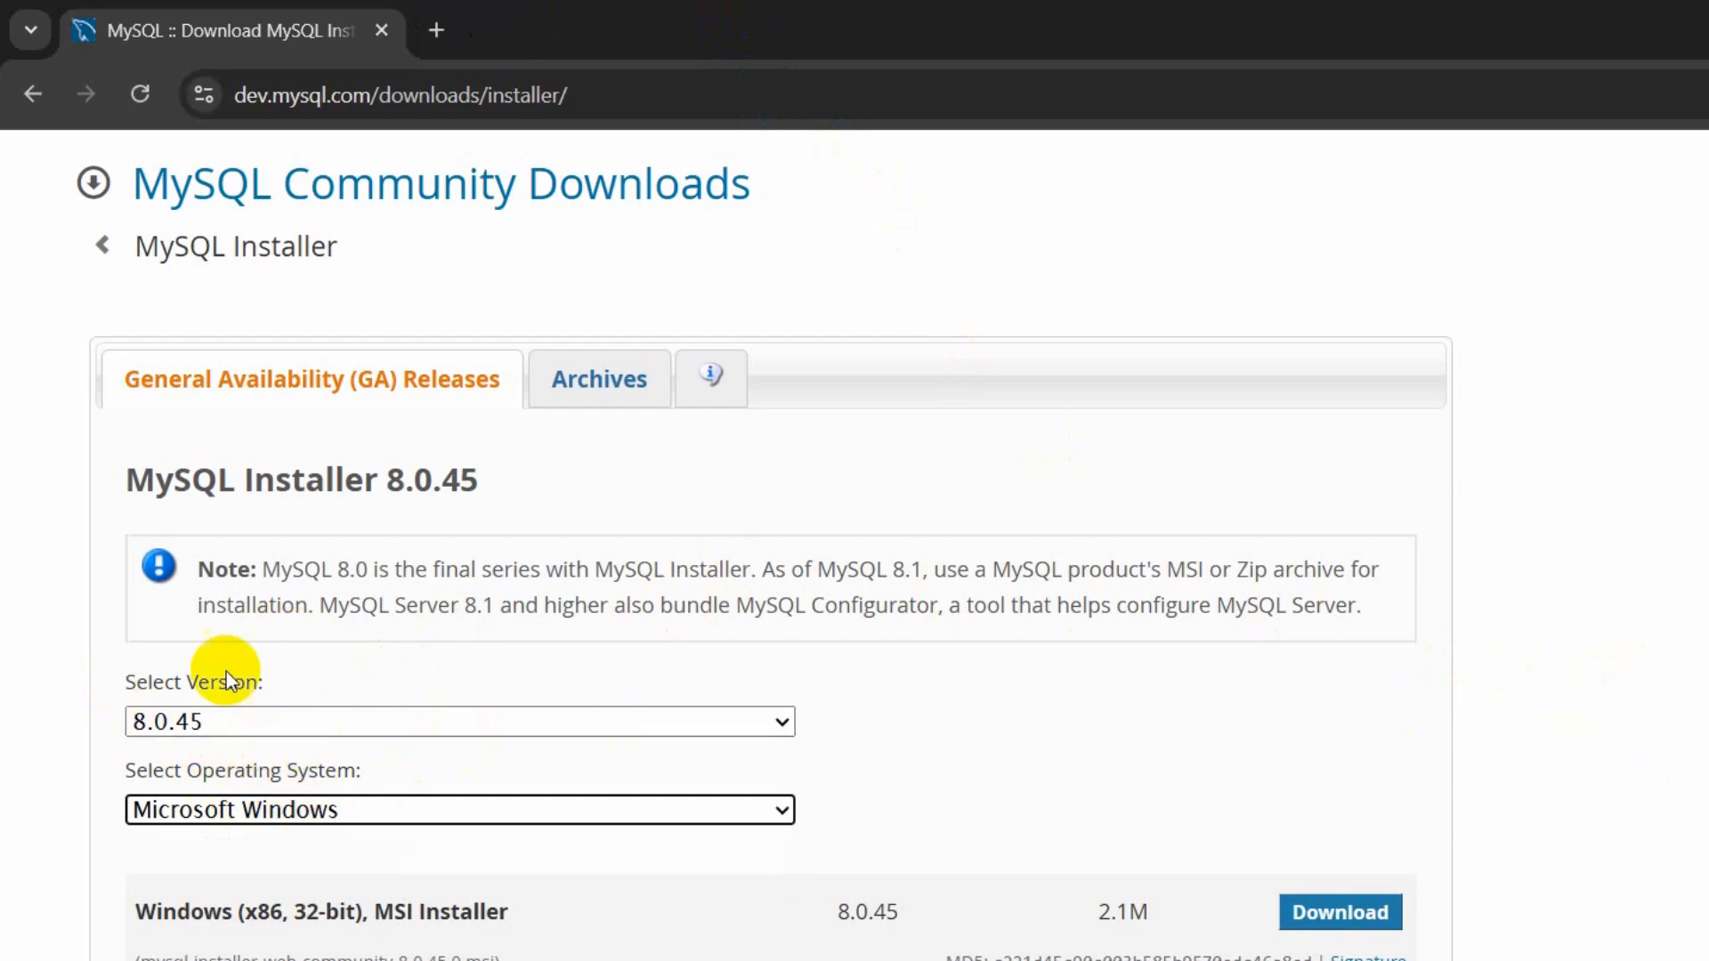
pyautogui.scroll(-2, 209, 670)
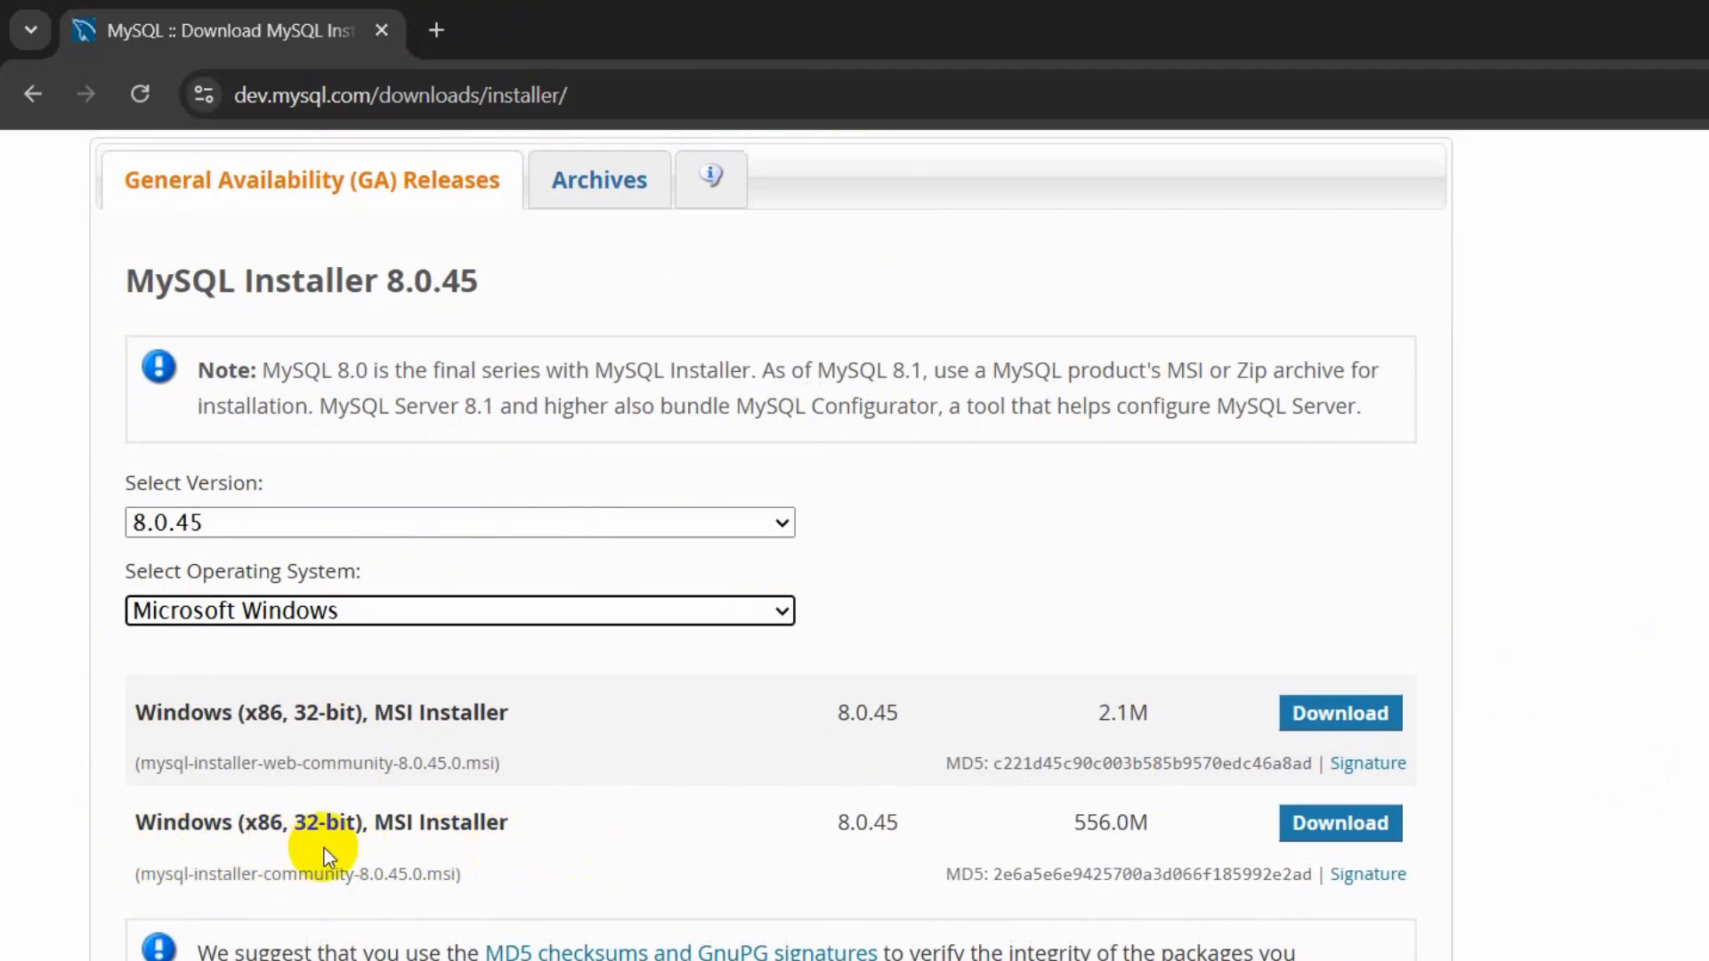
pyautogui.moveTo(135, 830); pyautogui.dragTo(446, 849)
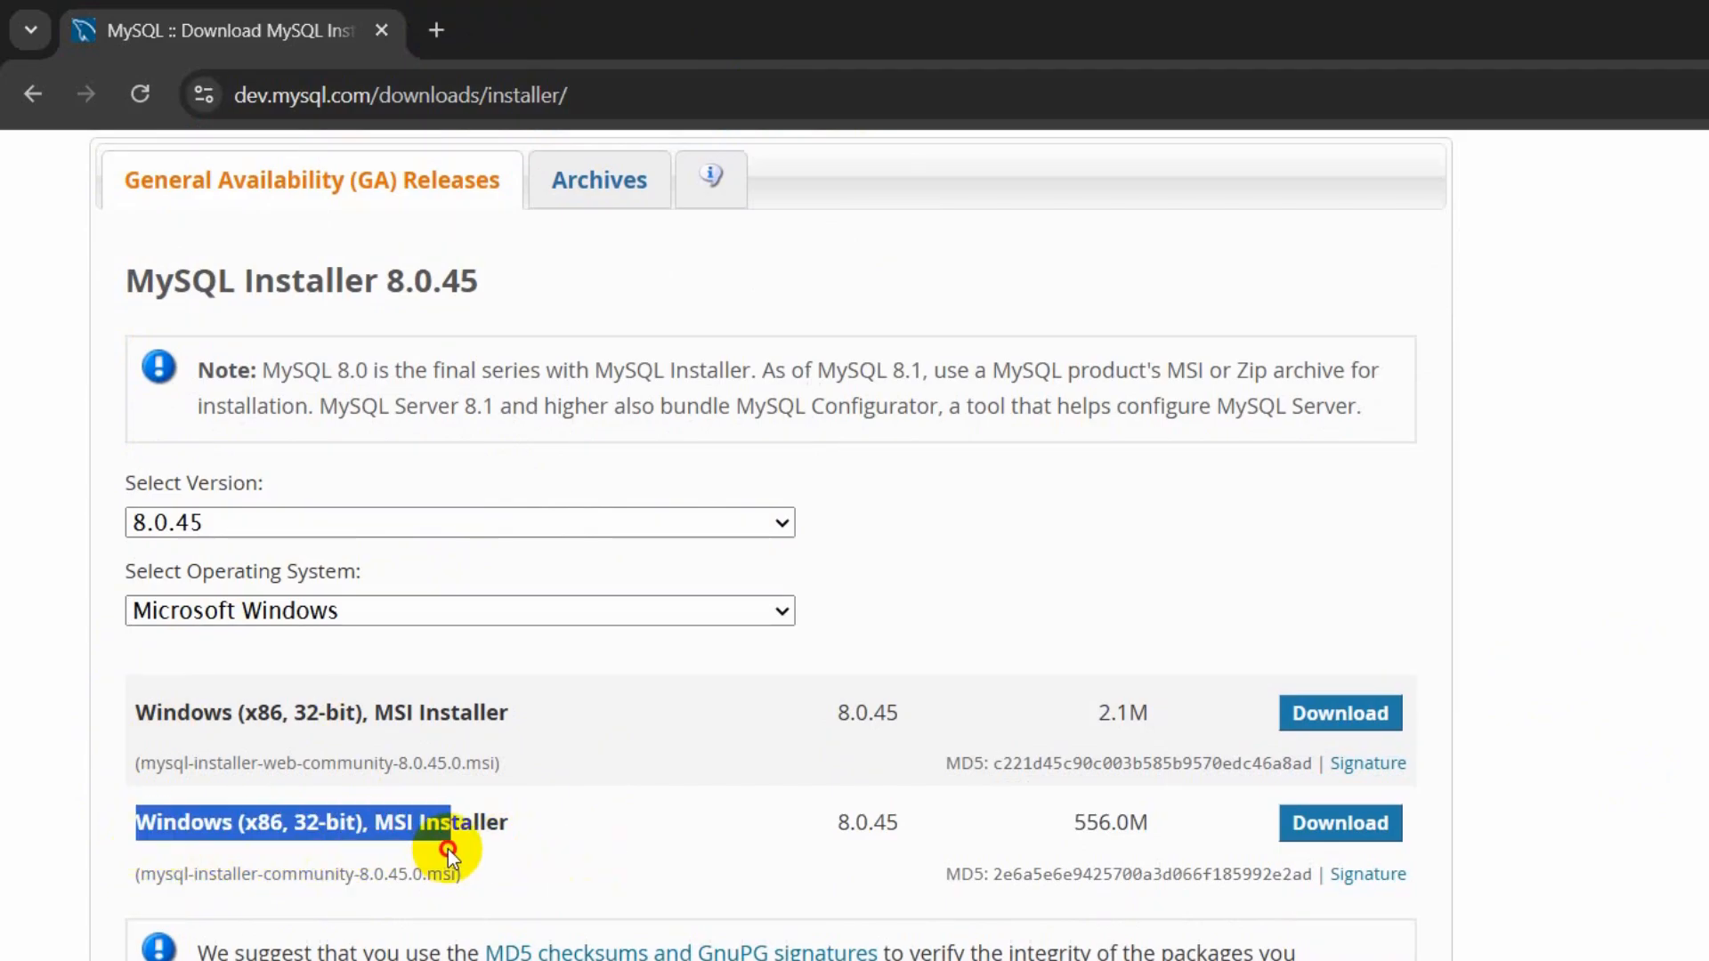
pyautogui.click(686, 824)
pyautogui.click(1308, 820)
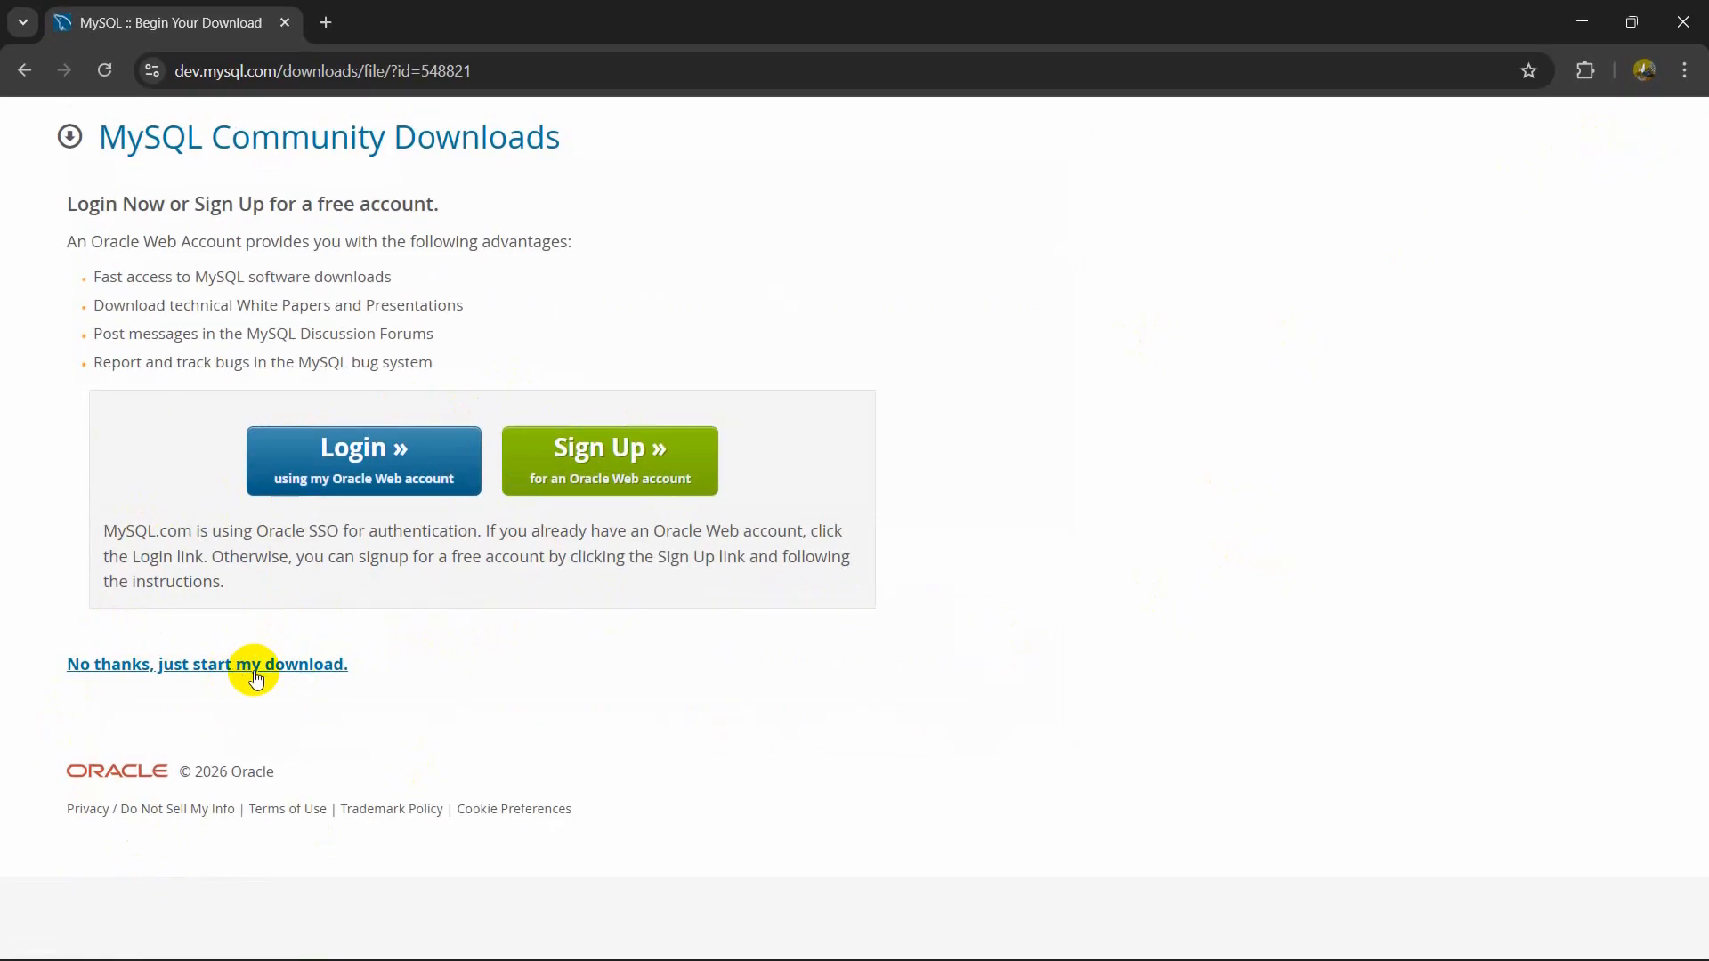
pyautogui.click(264, 676)
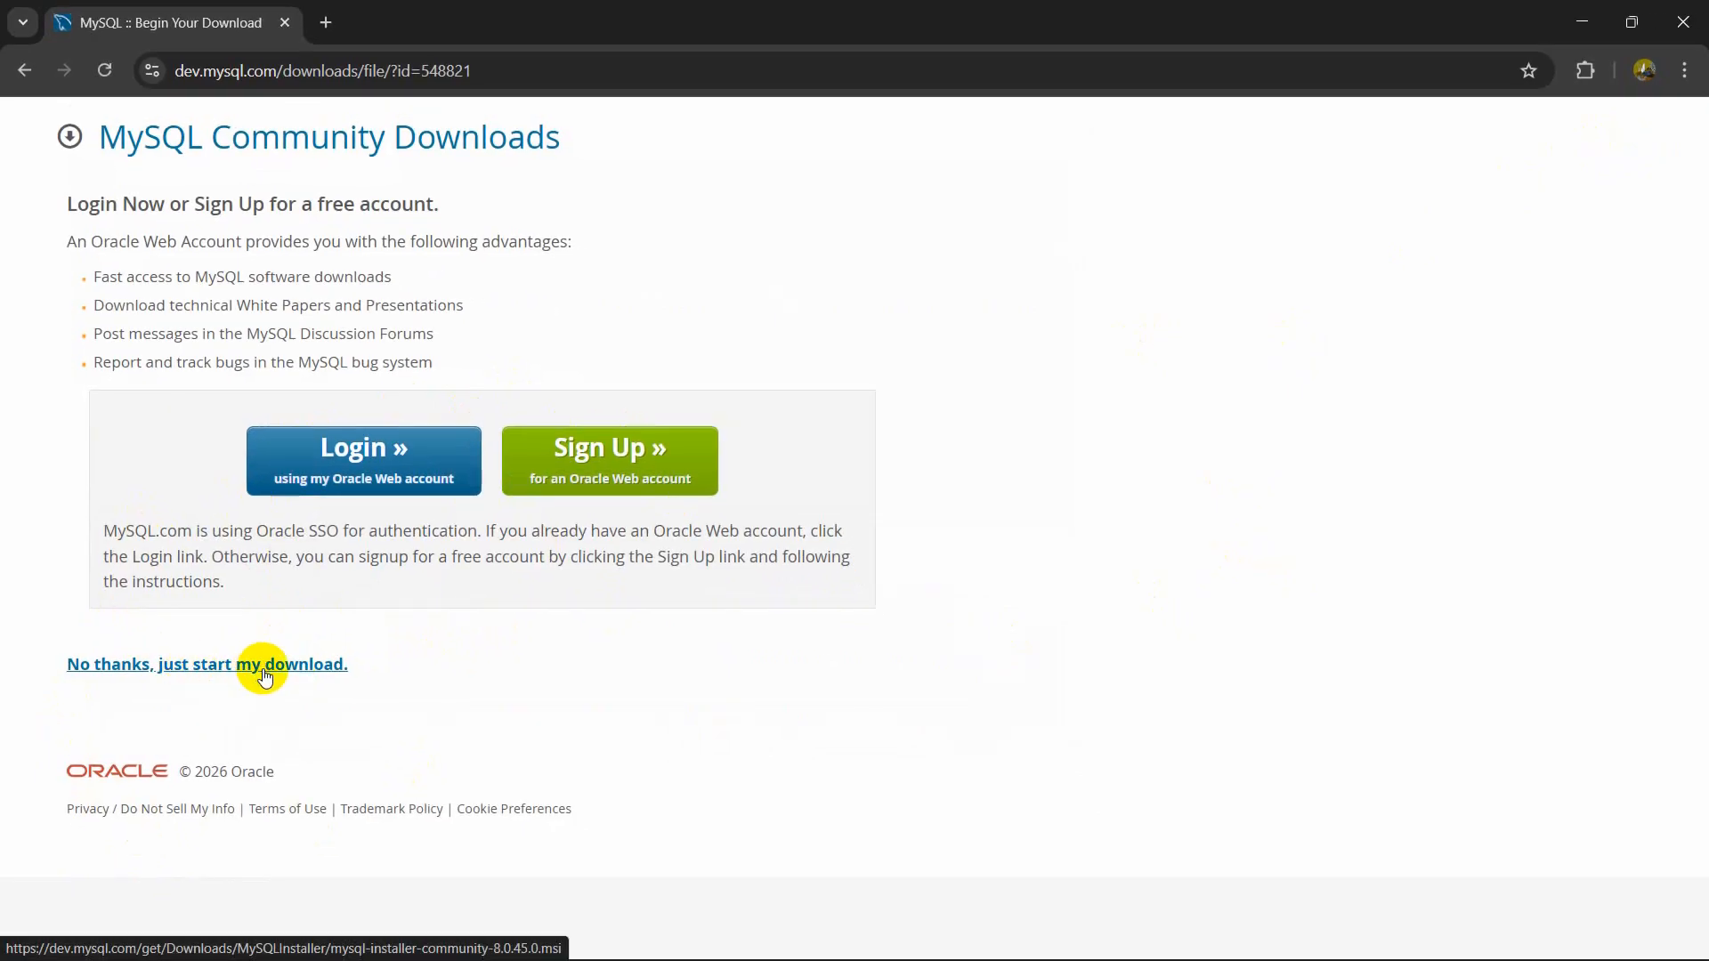
# - Launch the downloaded mysql-installer-community-8.0.45.0.msi from the download history and minimize the browser
pyautogui.click(1604, 70)
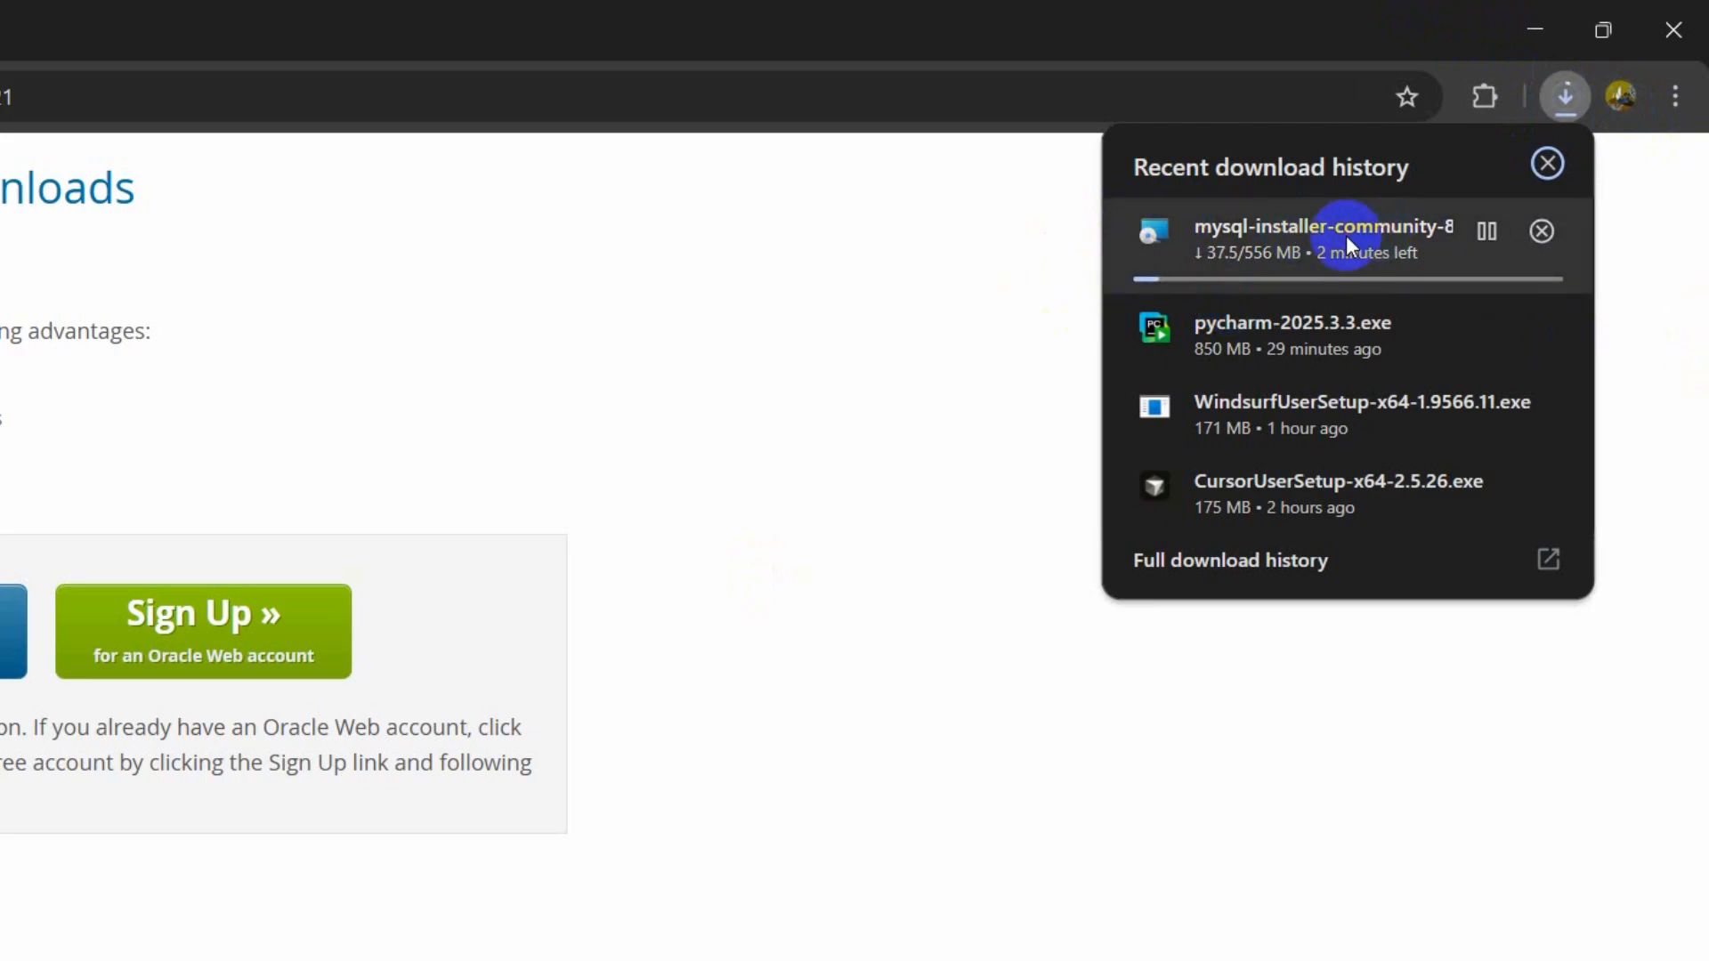
pyautogui.moveTo(1454, 274)
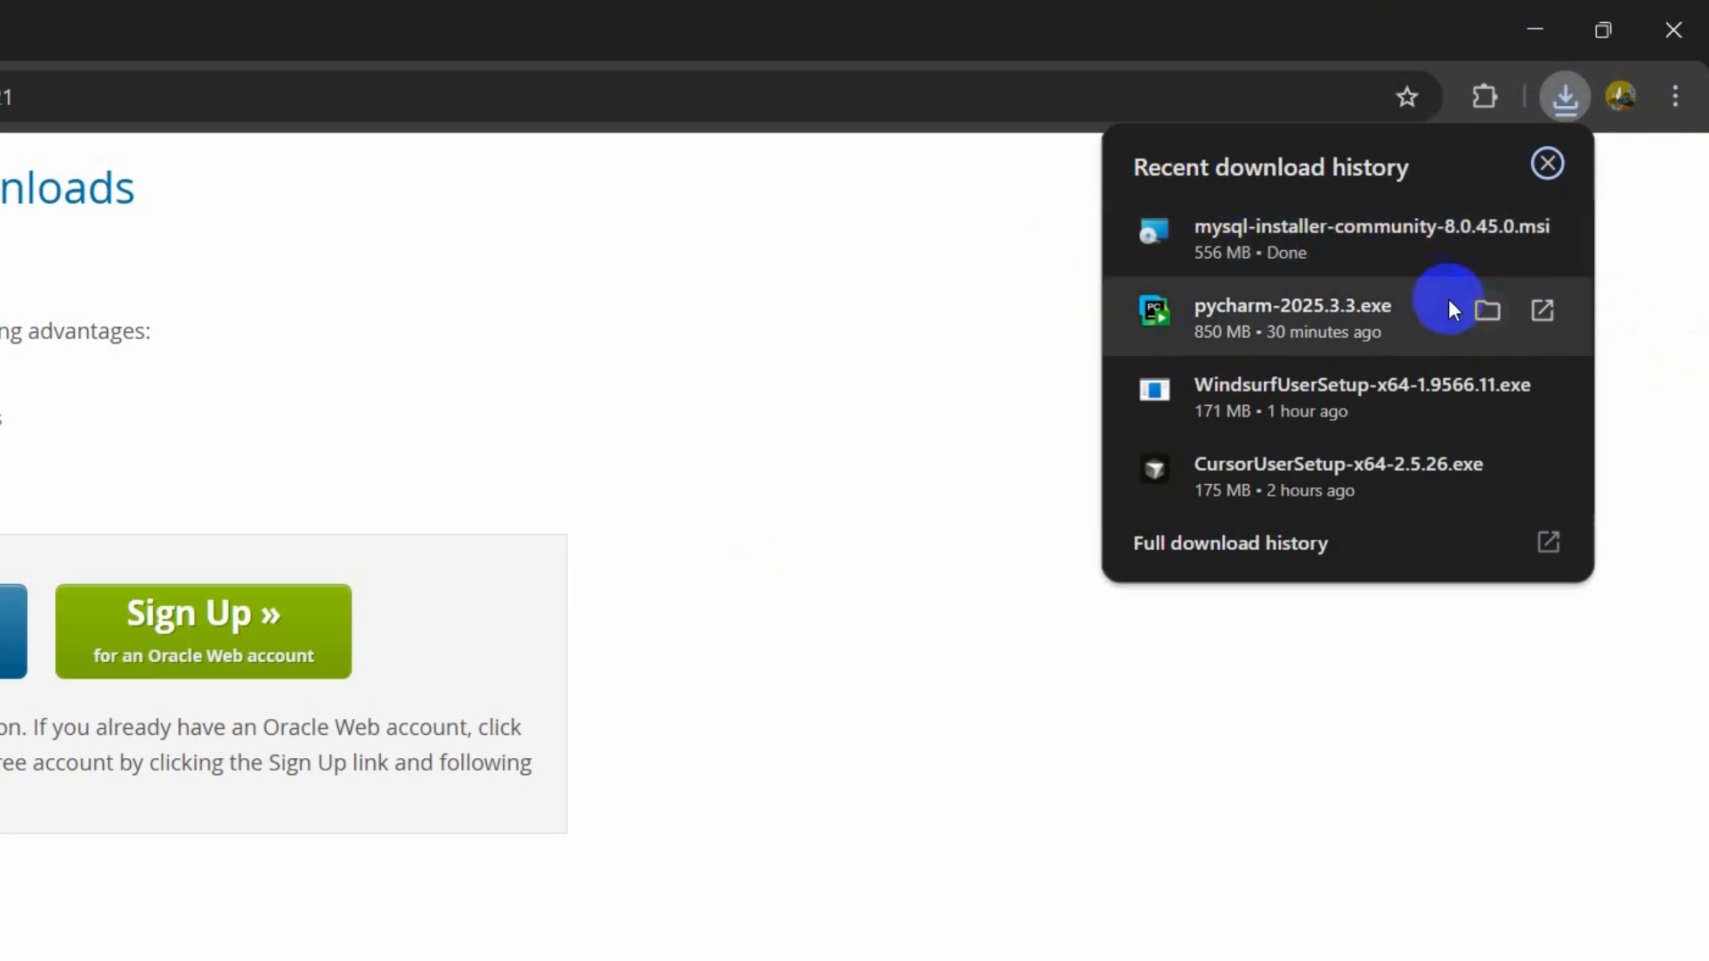
pyautogui.click(1333, 231)
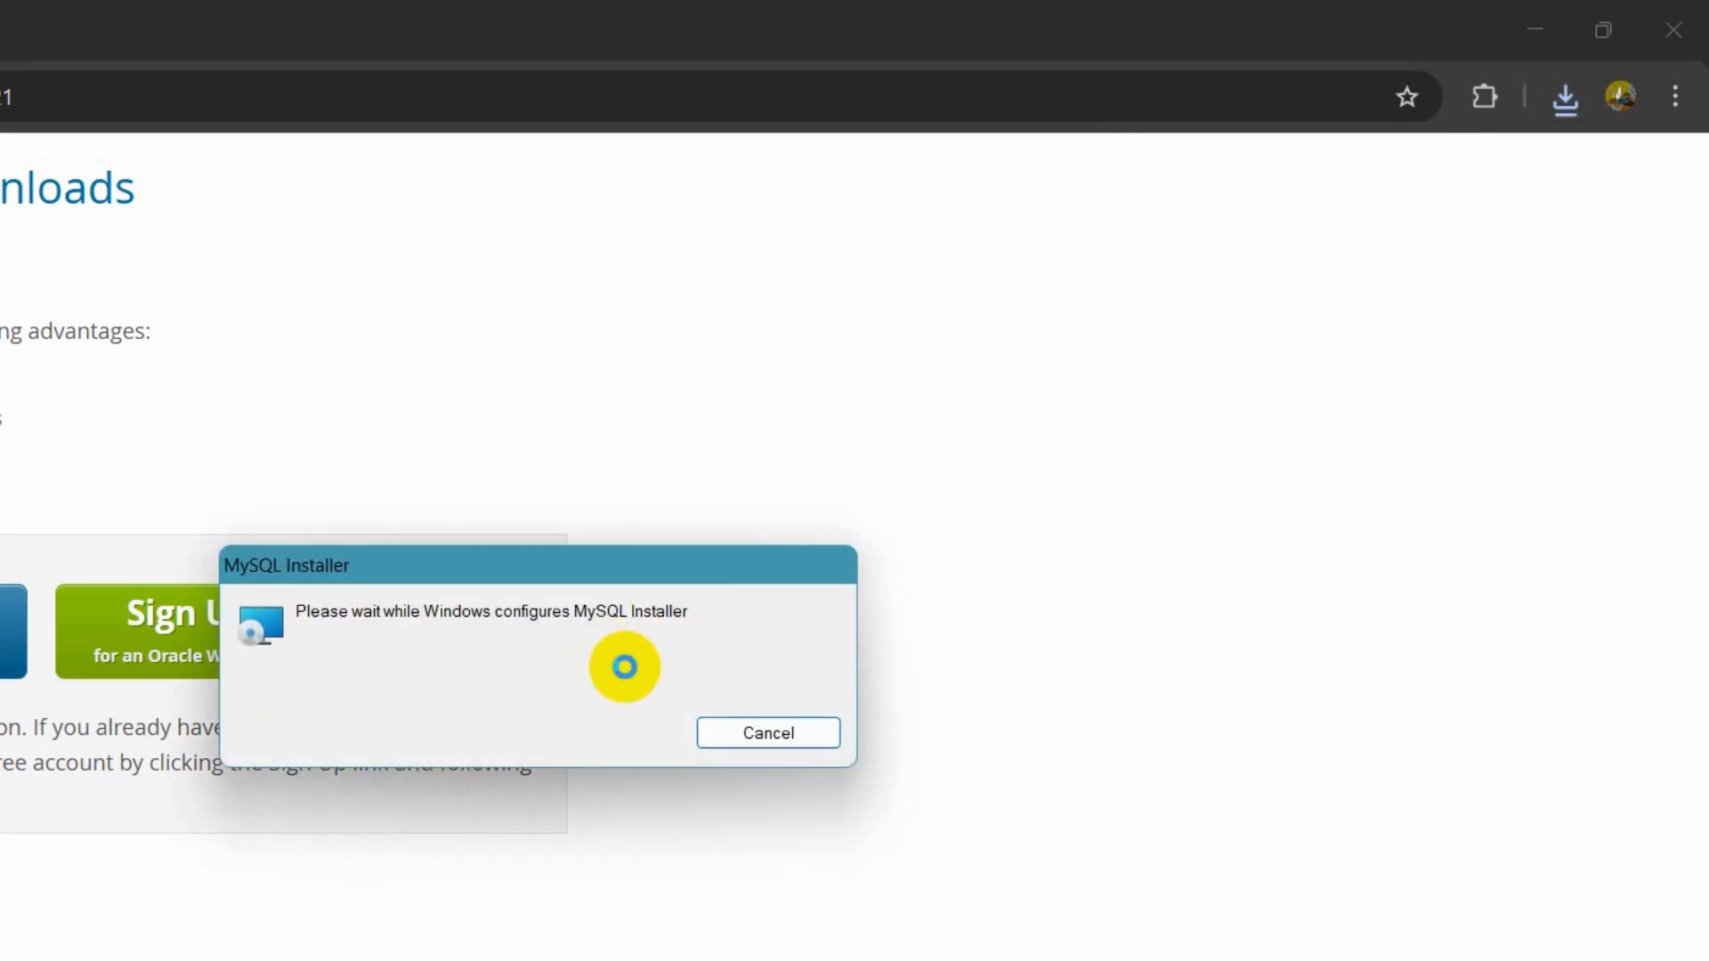
pyautogui.click(1534, 30)
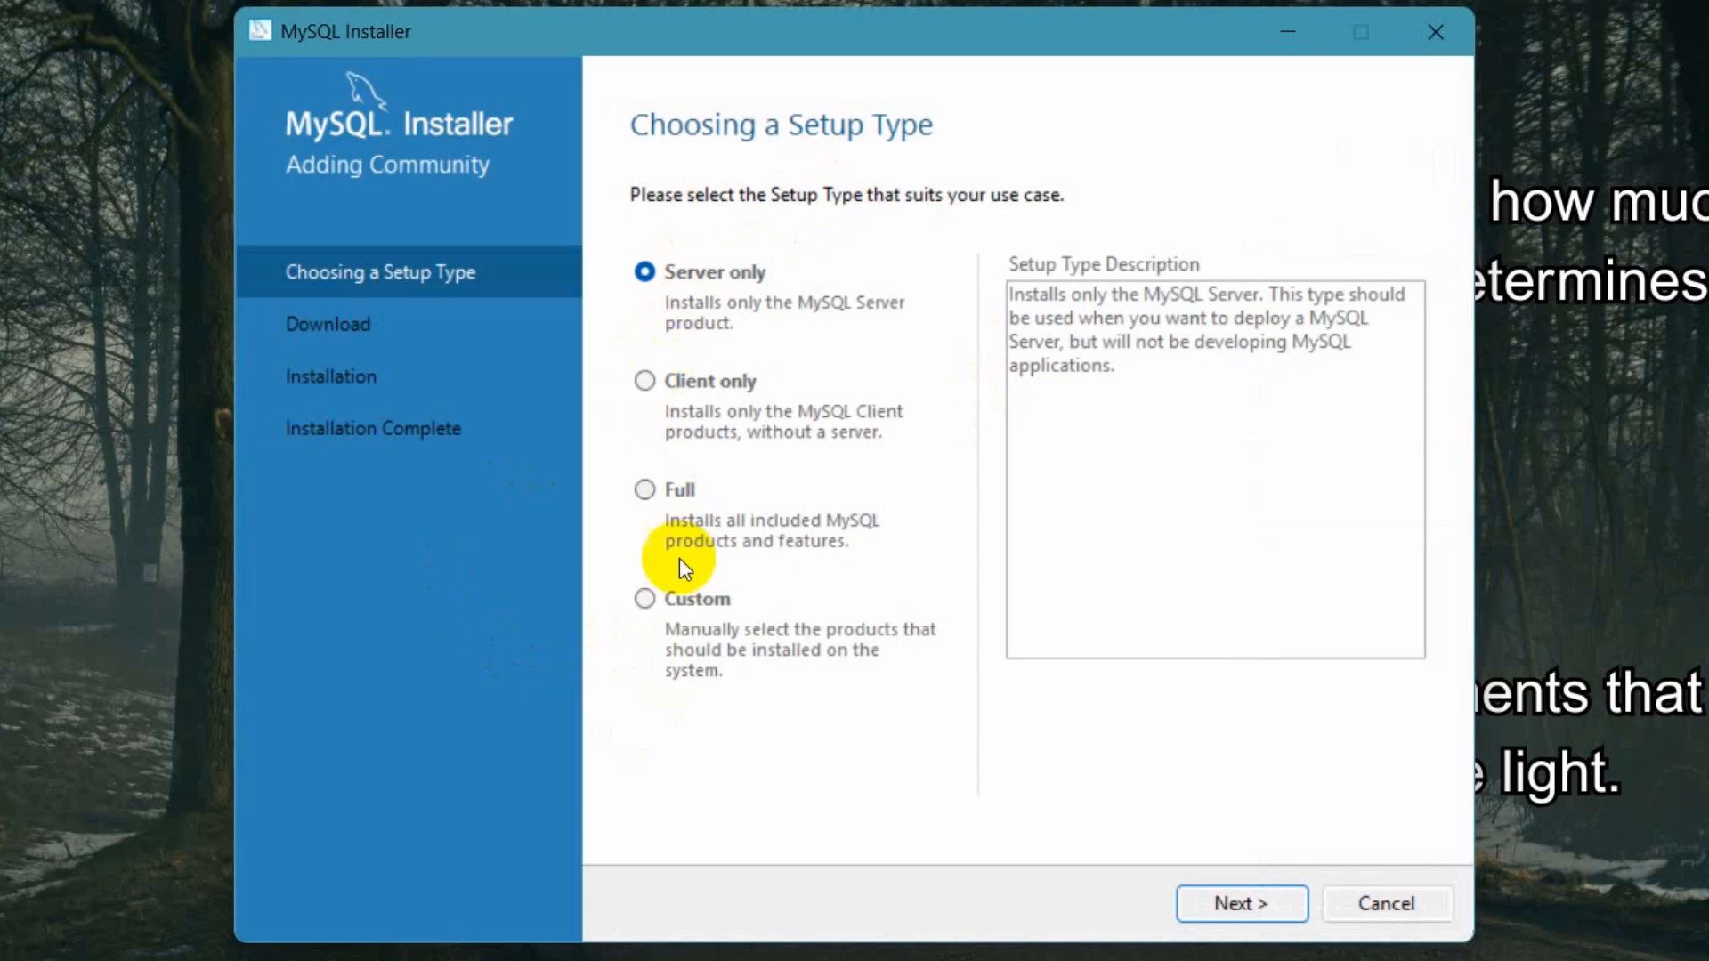
# - Choose the Custom setup type and add MySQL Server 8.0.45 - X64 to the products to be installed
pyautogui.click(647, 600)
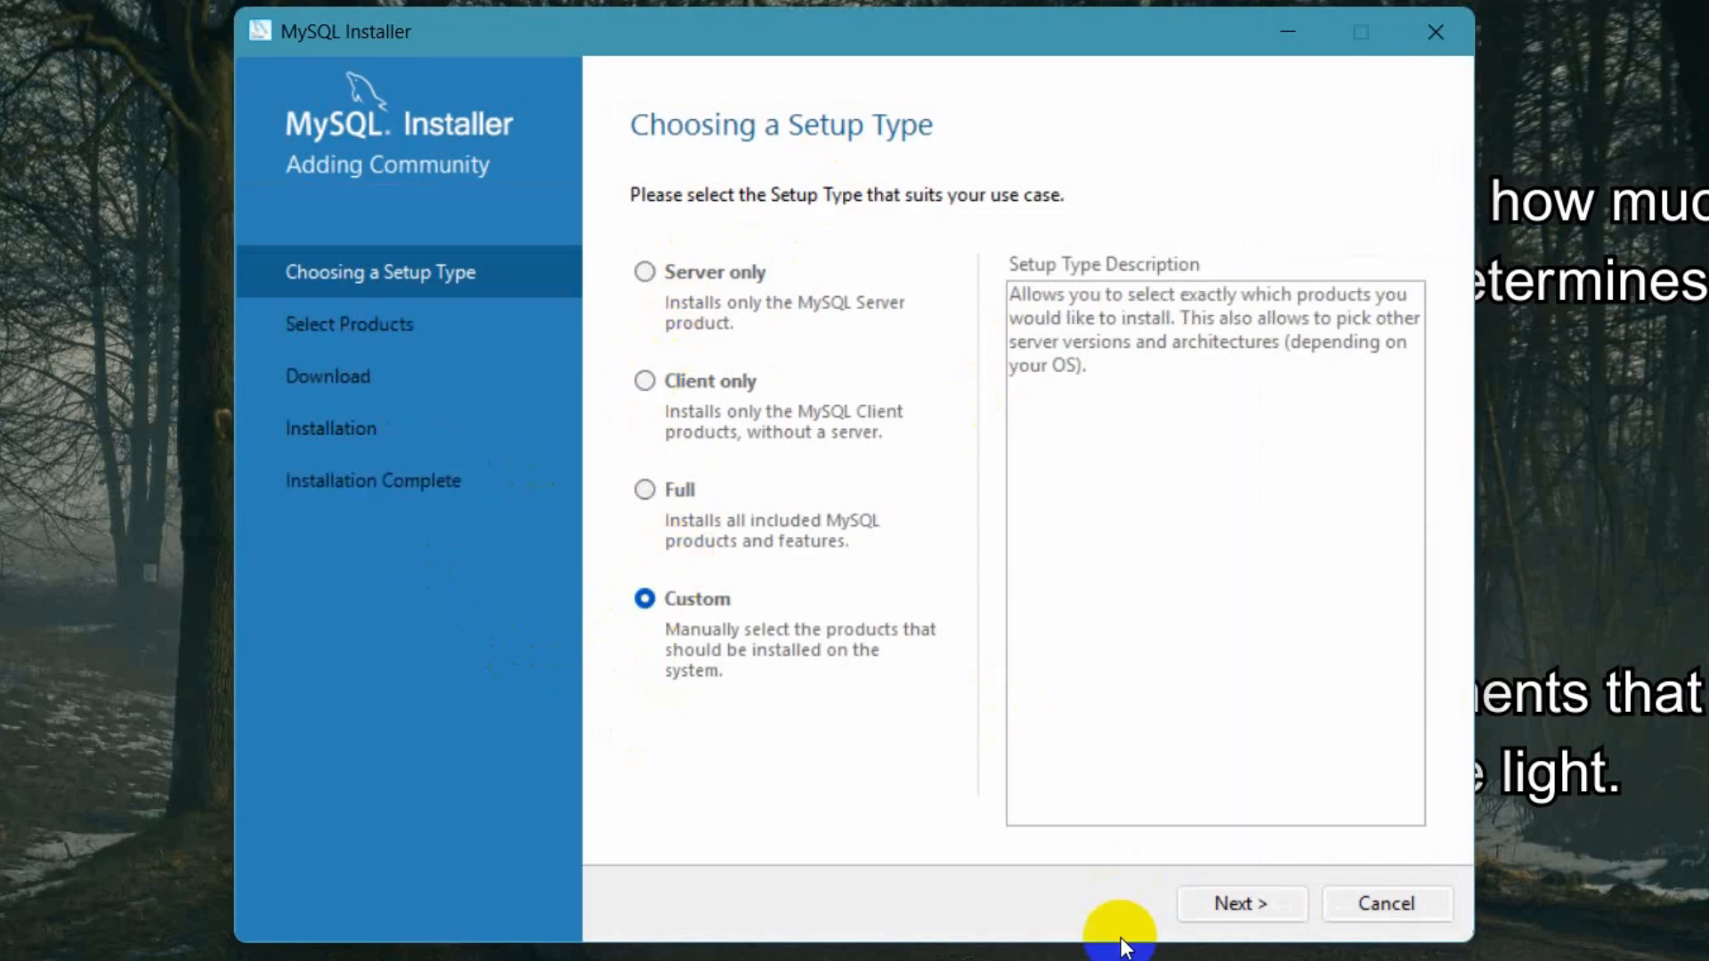
pyautogui.click(1246, 905)
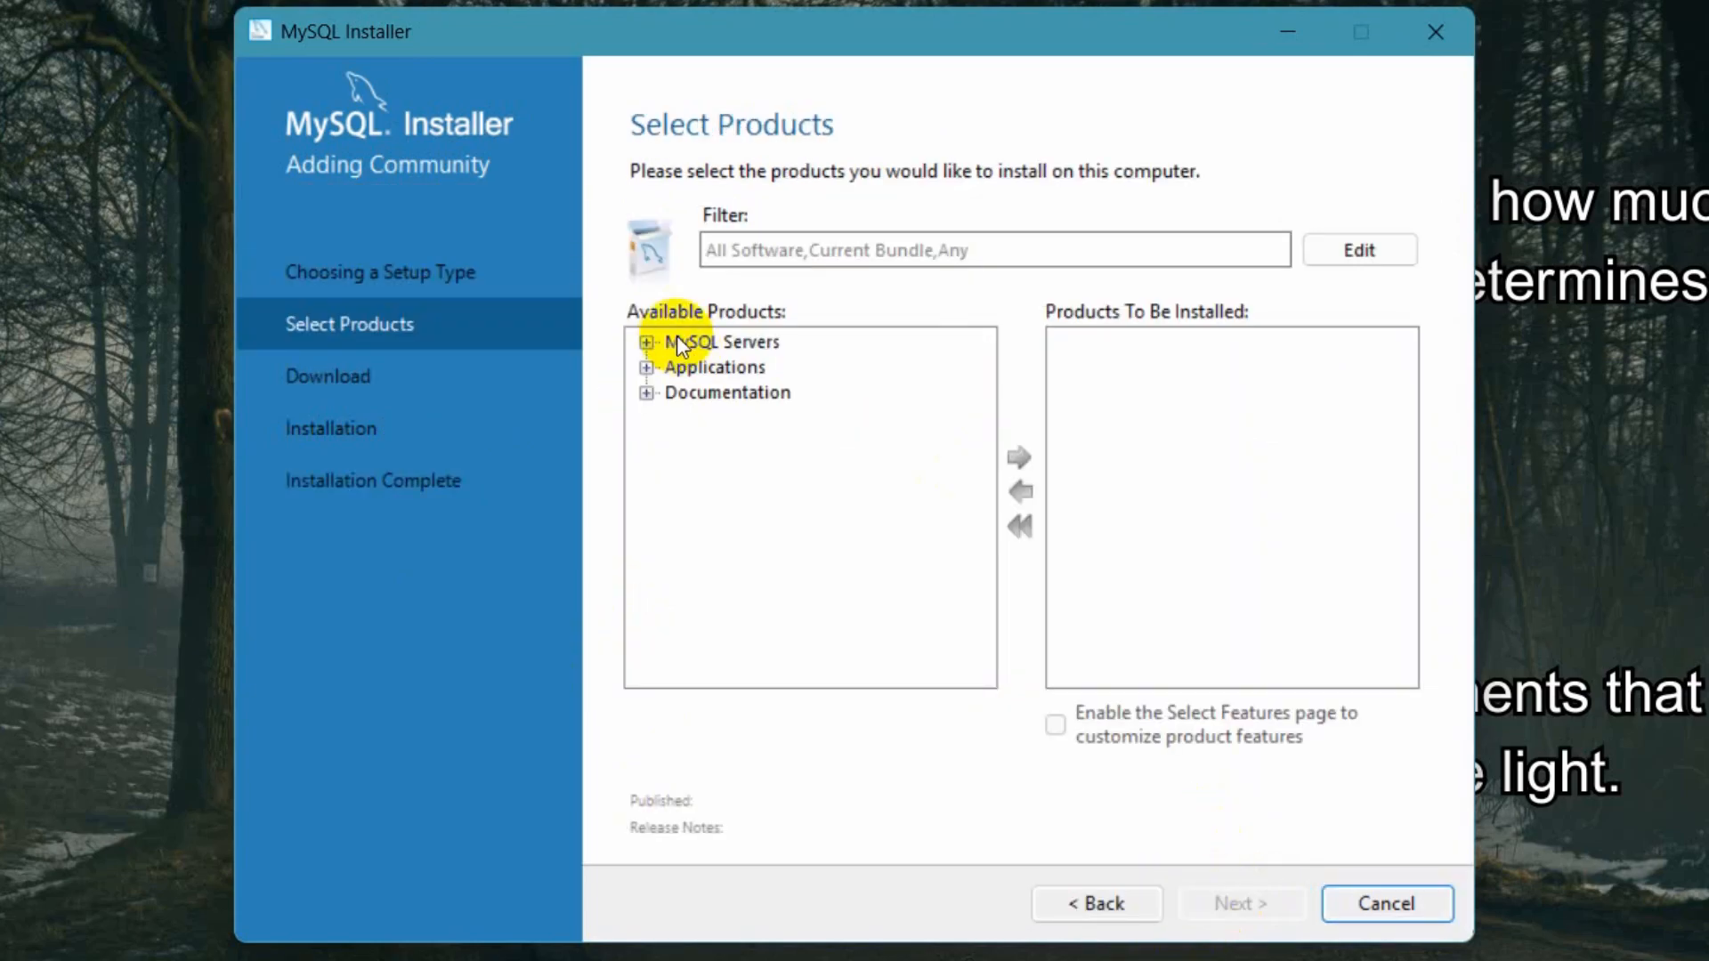
pyautogui.click(708, 341)
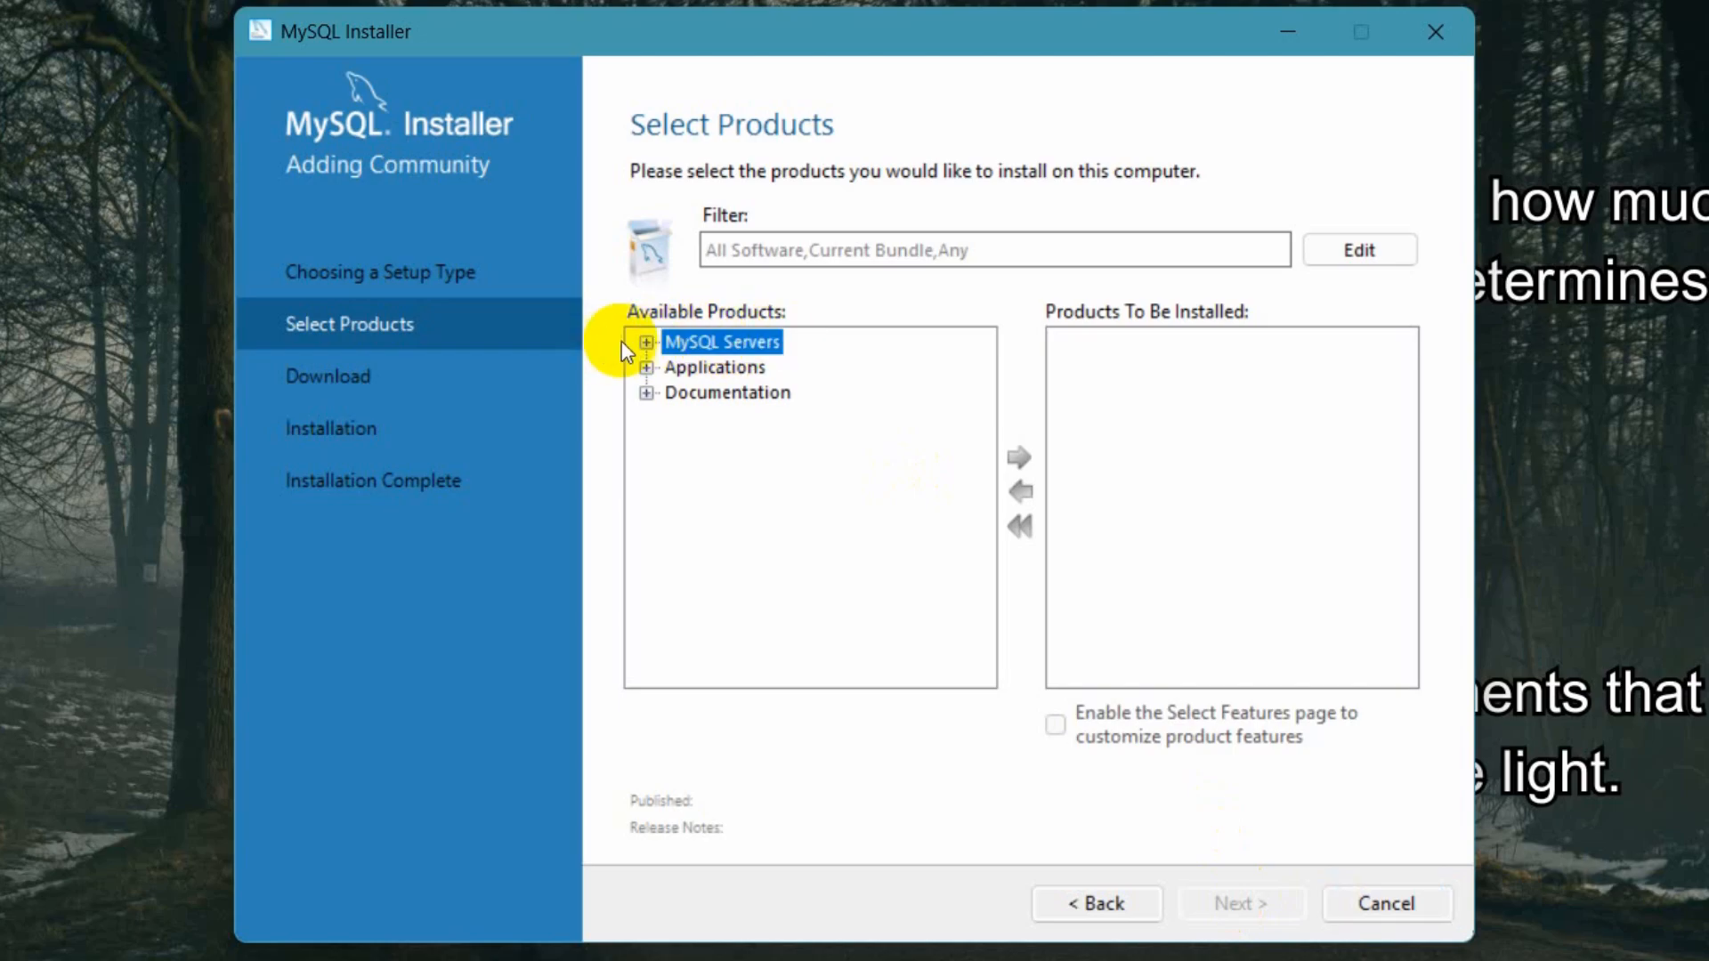
pyautogui.click(647, 343)
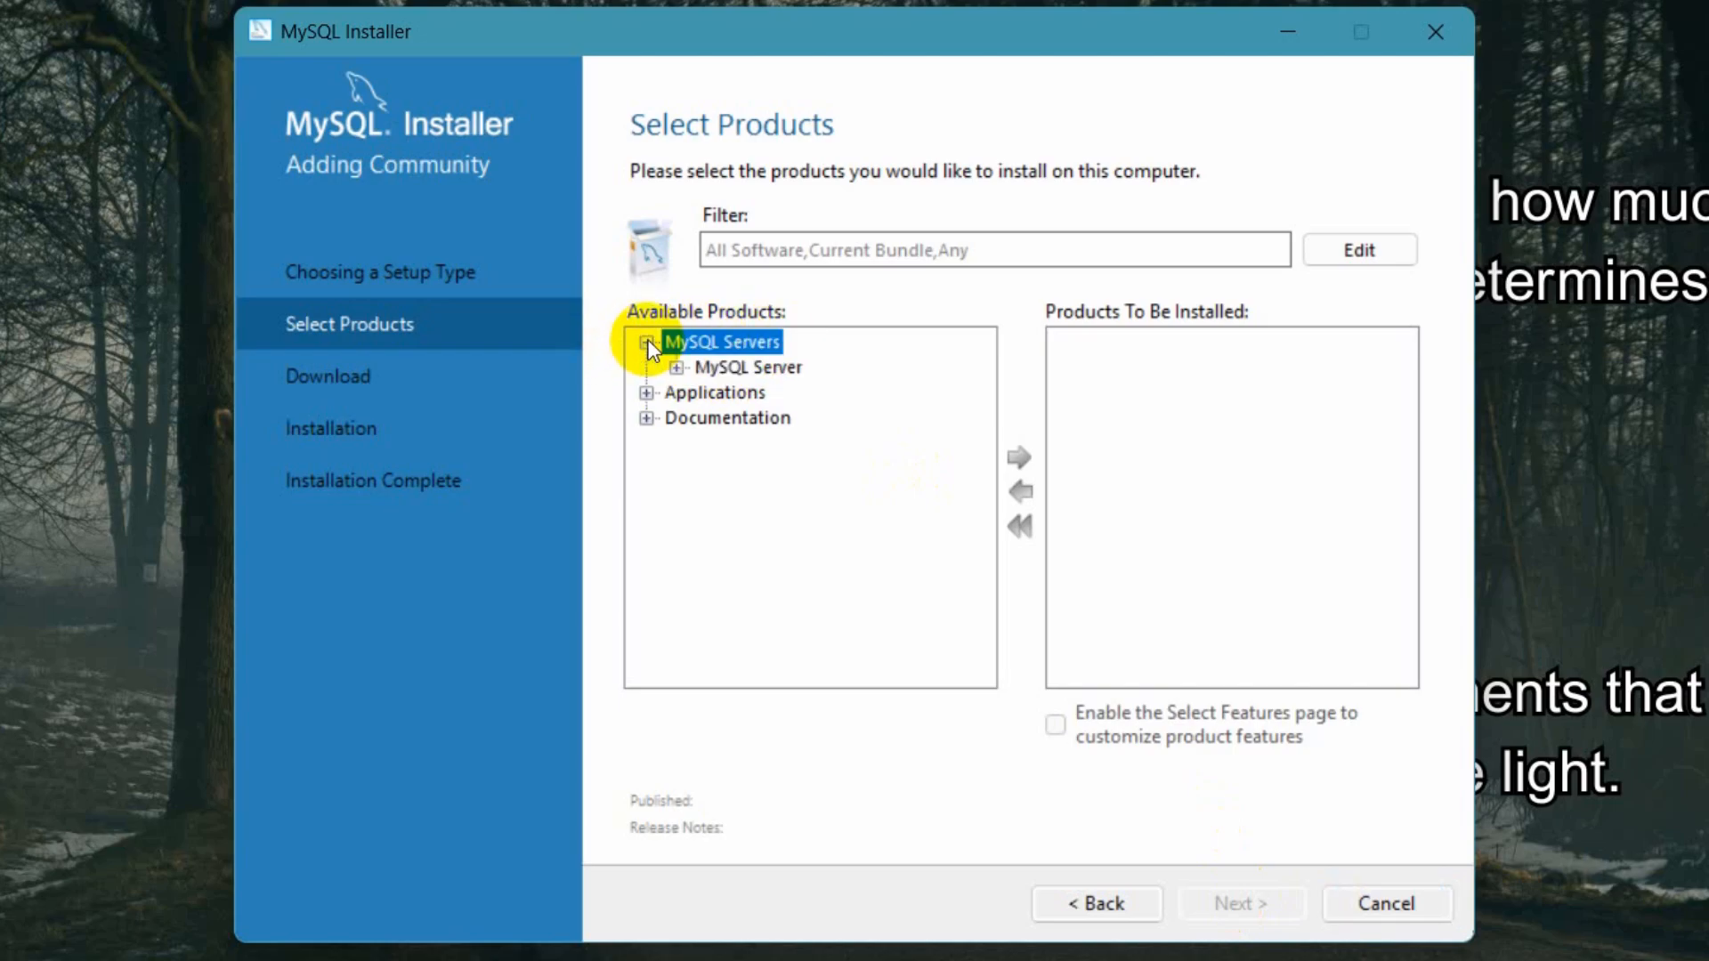
pyautogui.click(676, 368)
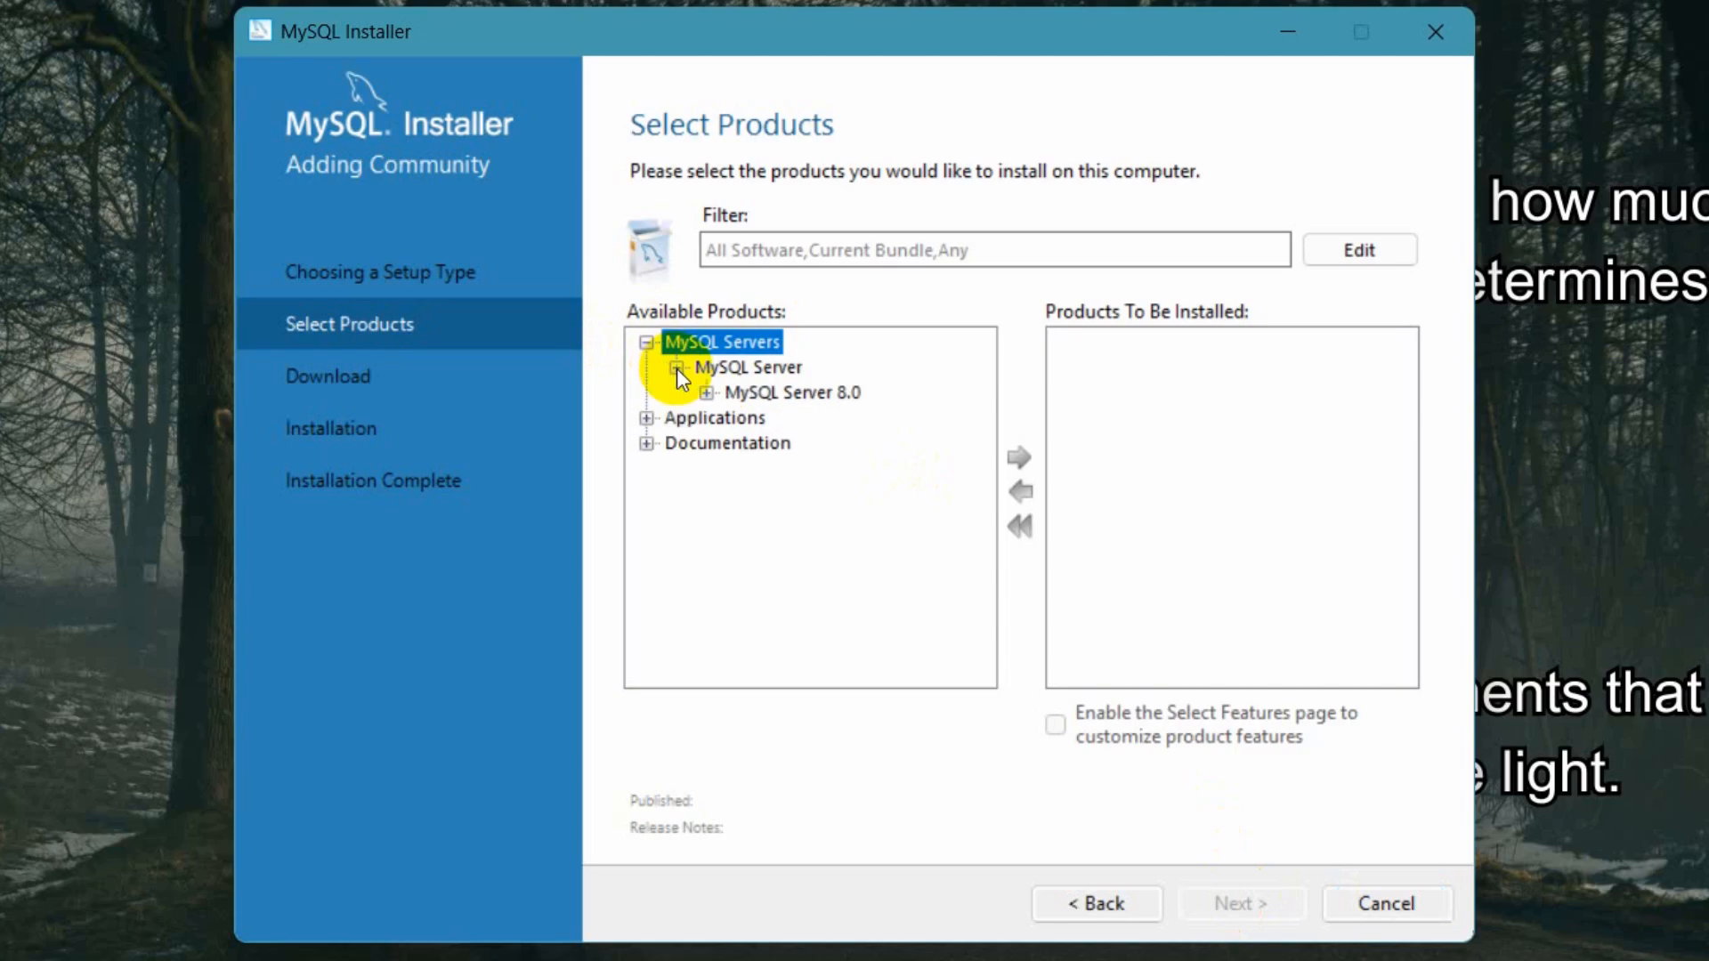
pyautogui.click(791, 392)
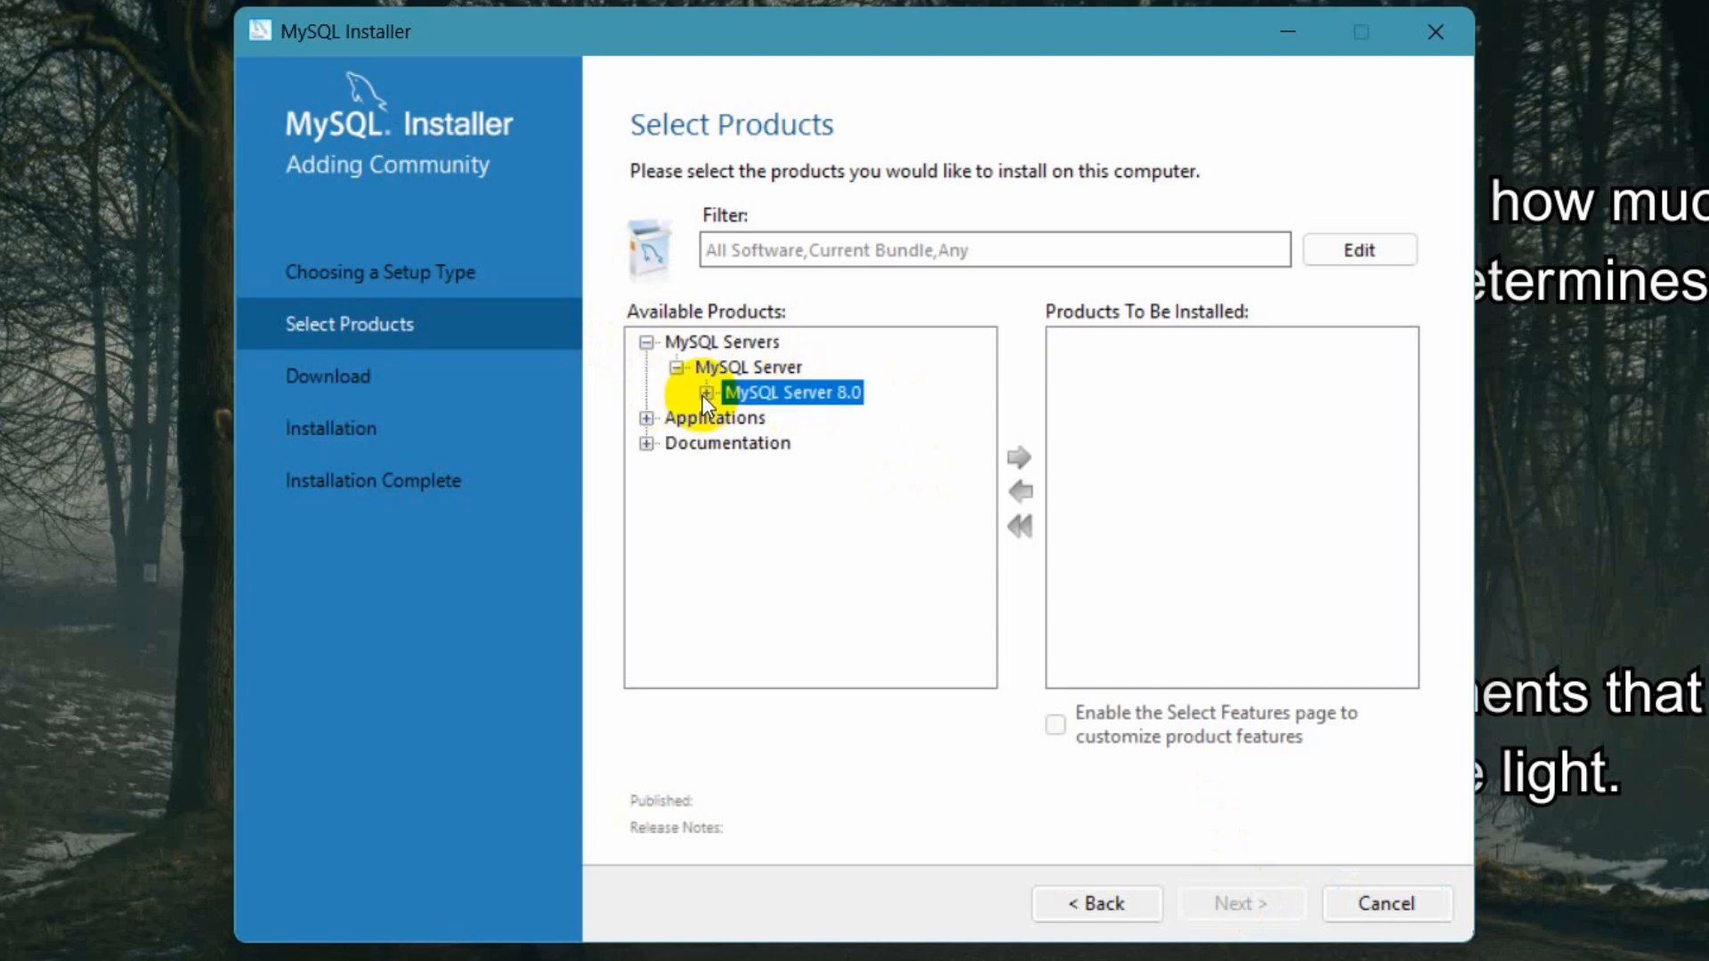
pyautogui.click(706, 392)
pyautogui.click(858, 416)
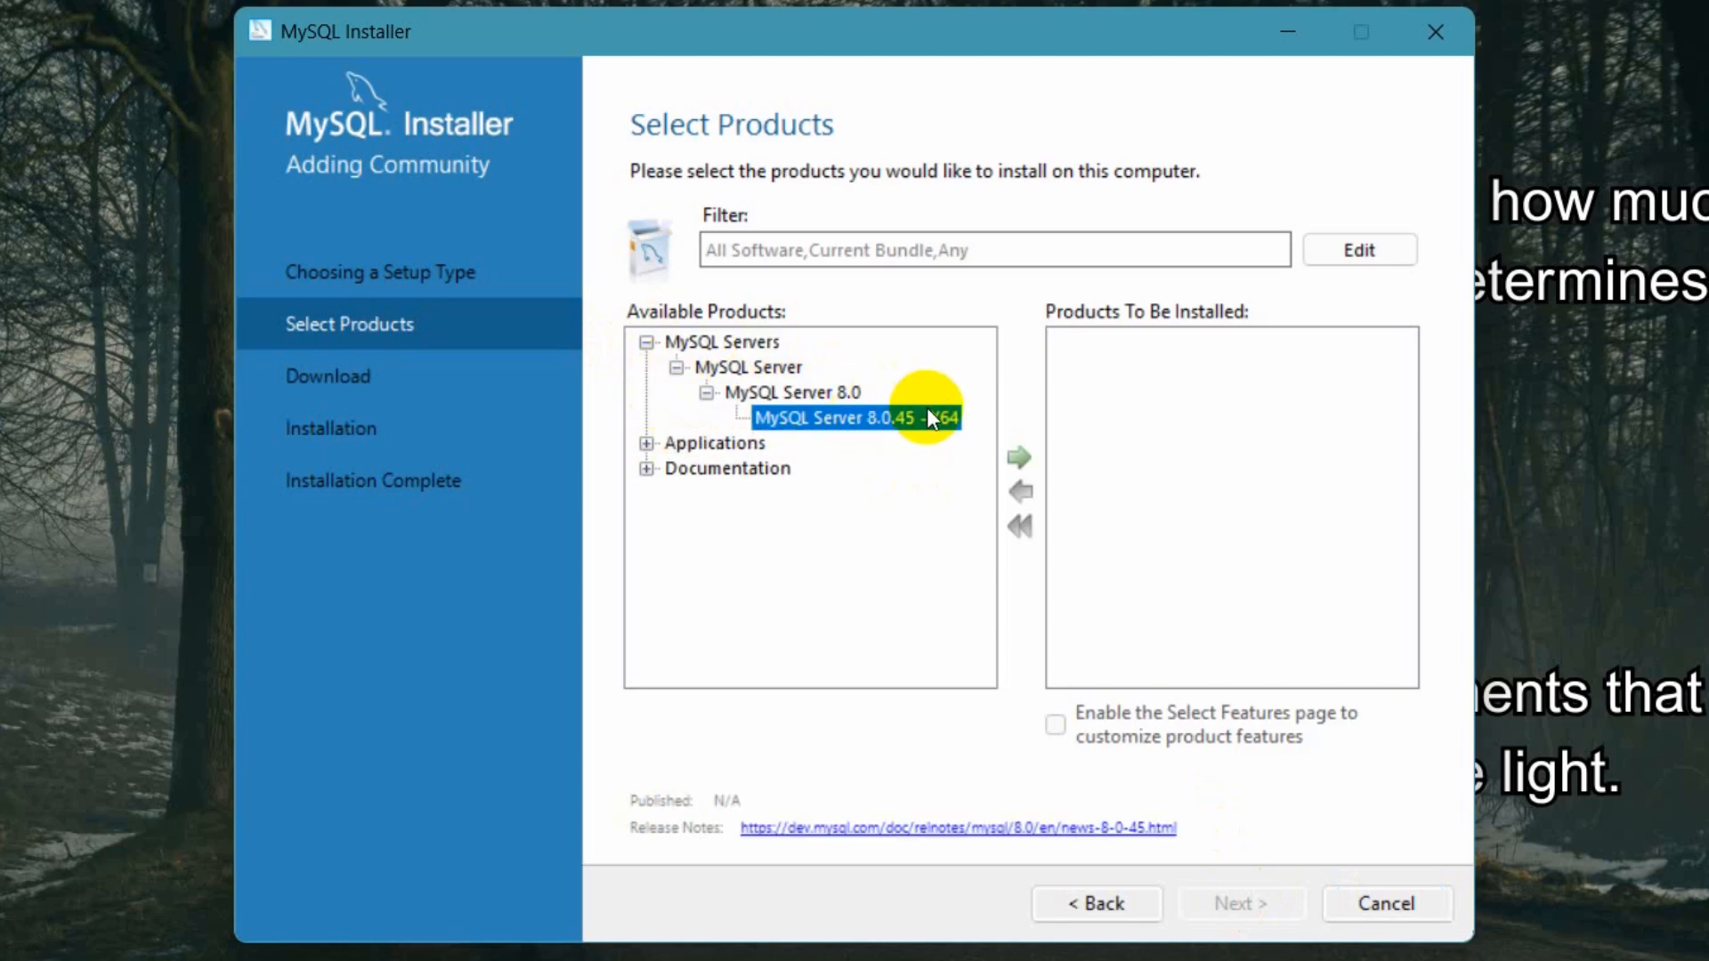
pyautogui.click(1016, 457)
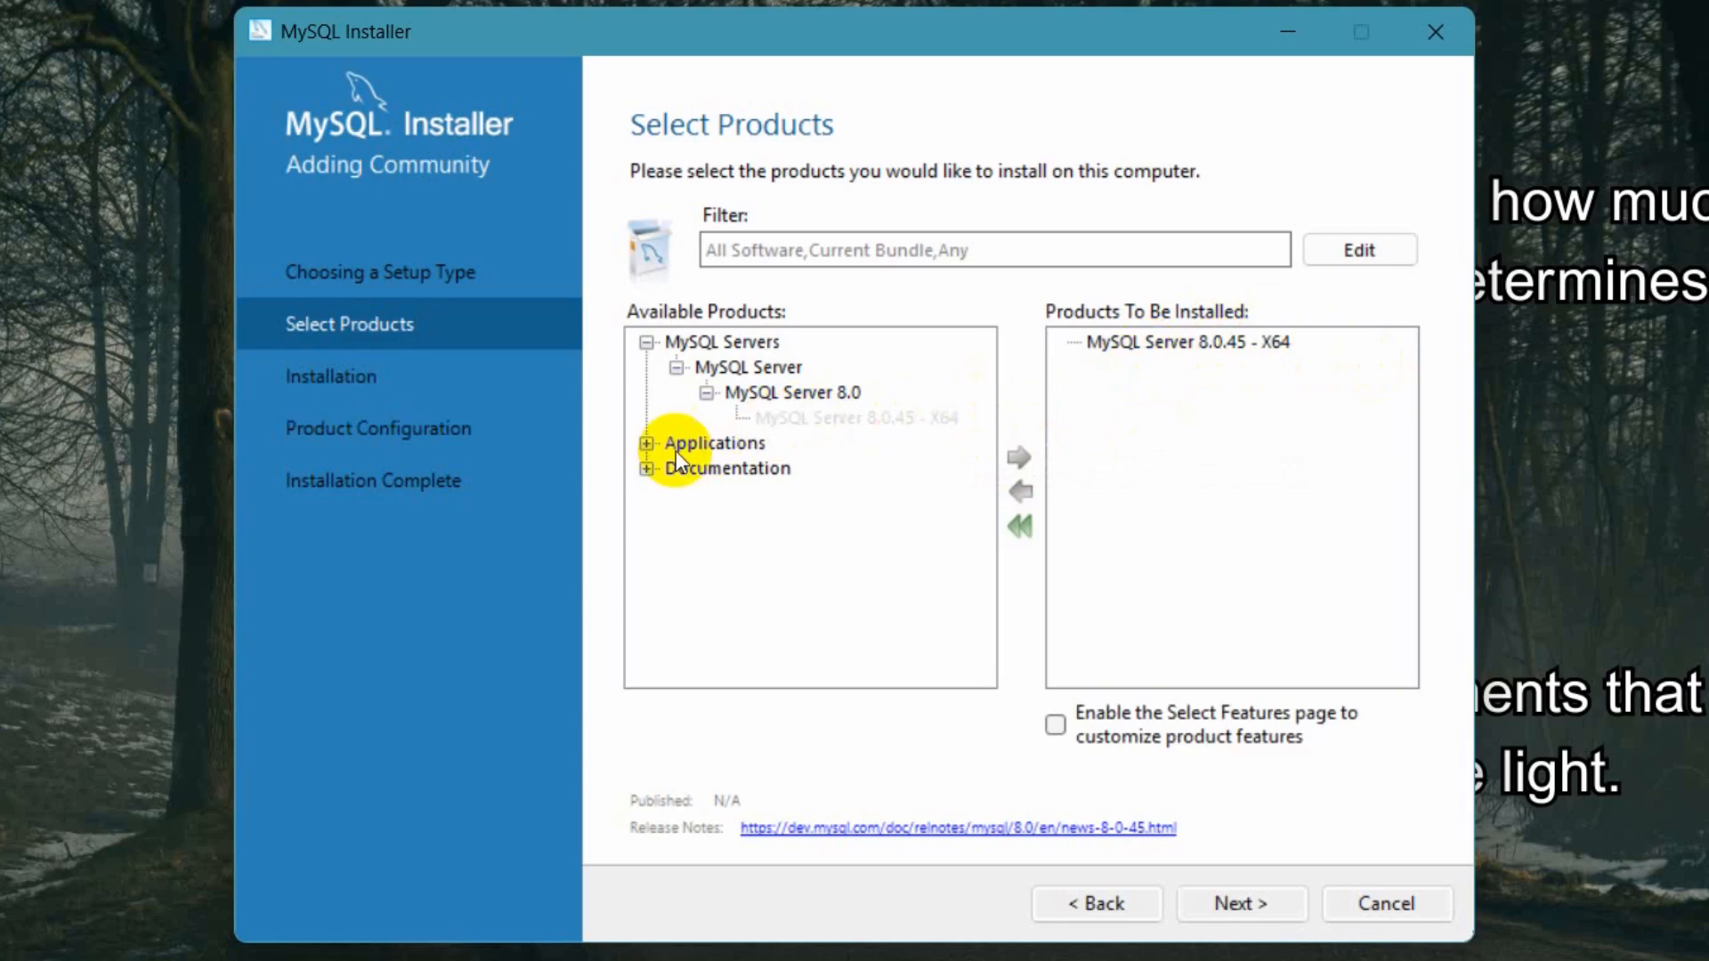
# - Expand Applications and add MySQL Workbench 8.0.46 - X64 to the products to be installed
pyautogui.click(645, 443)
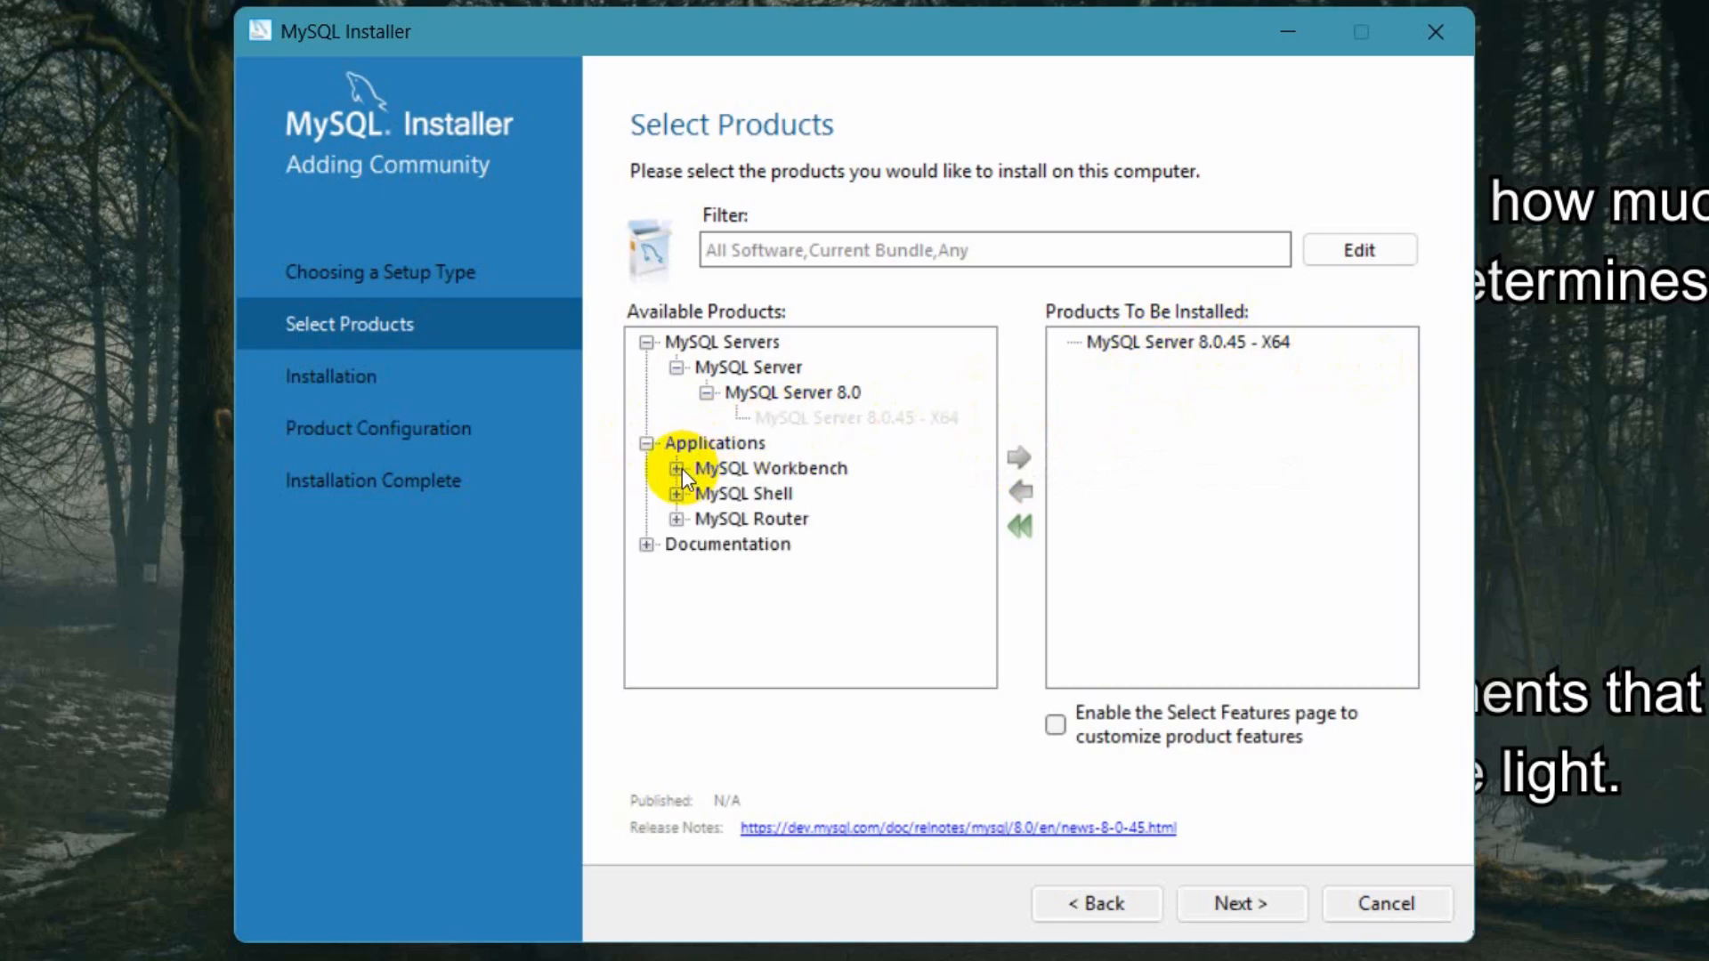
pyautogui.click(676, 468)
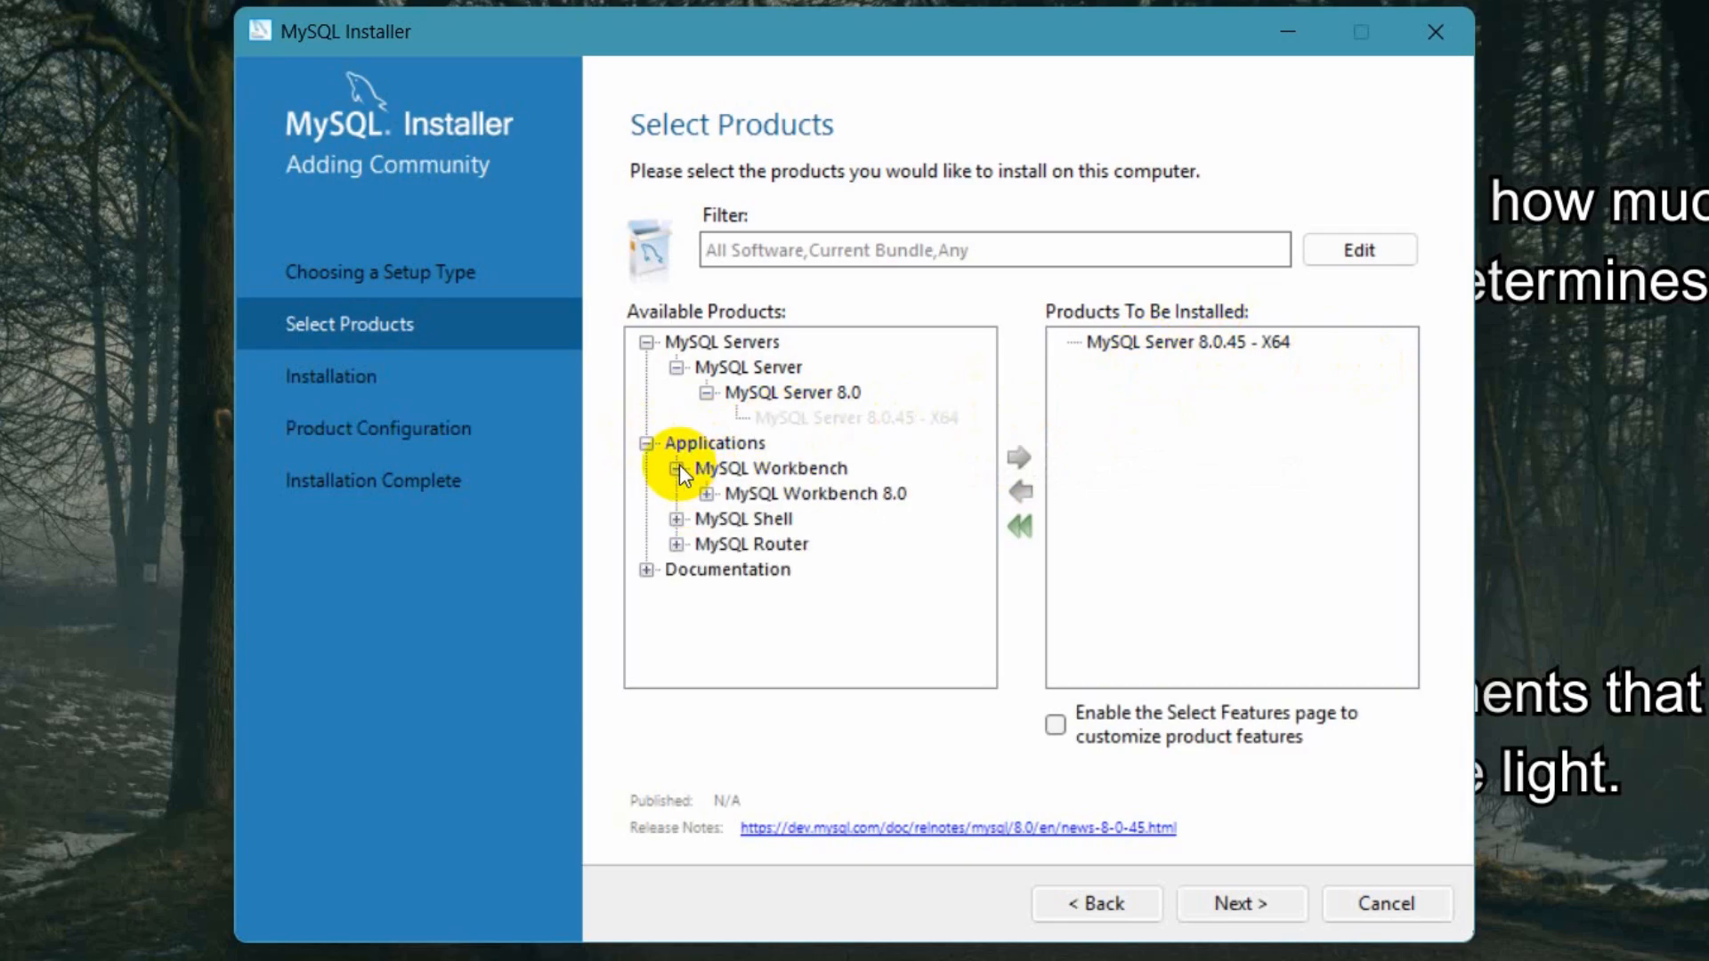
pyautogui.click(707, 494)
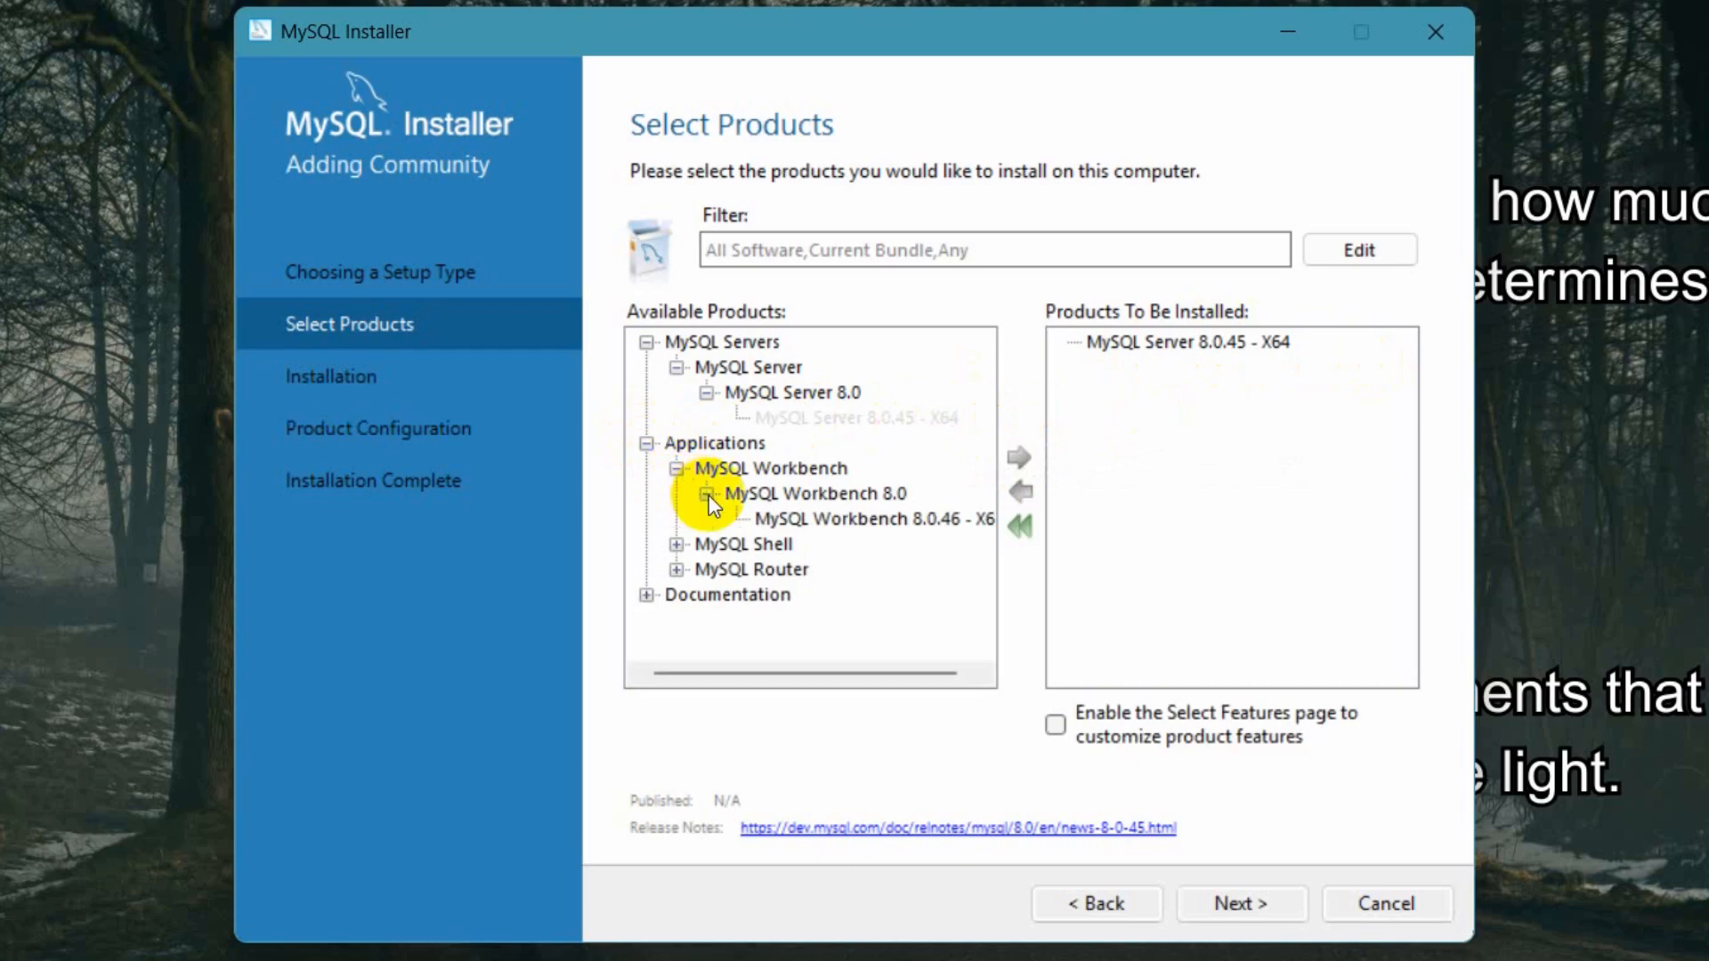
pyautogui.click(821, 514)
pyautogui.click(1018, 459)
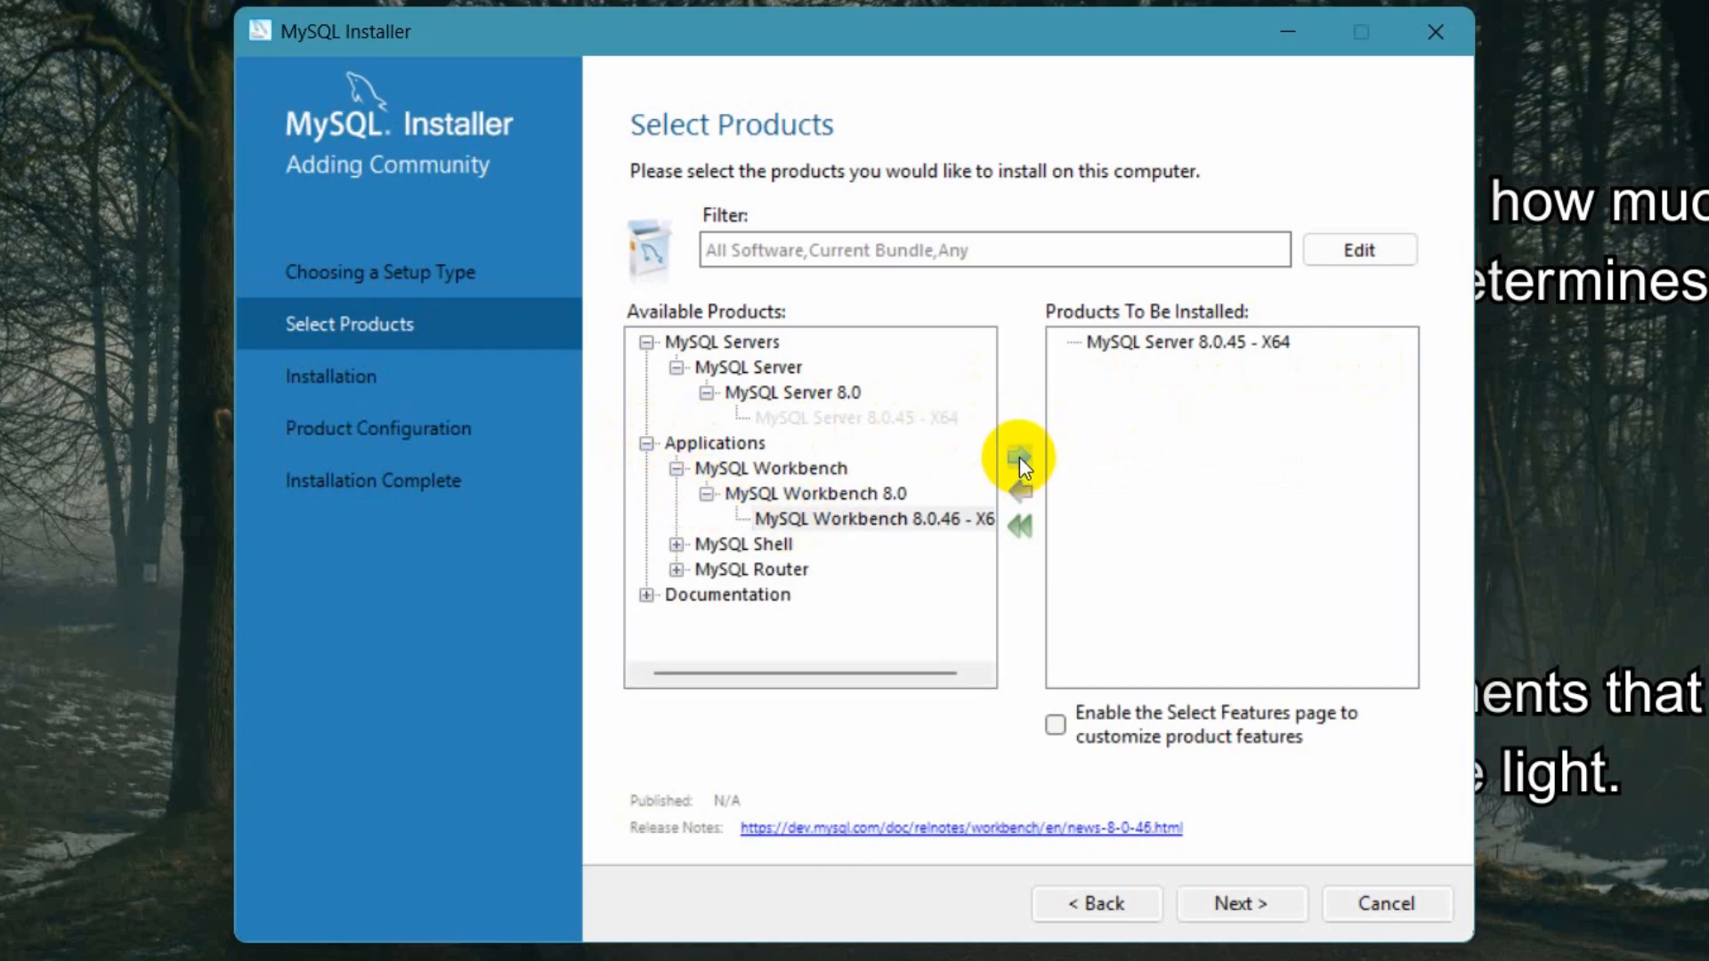
# - Add MySQL Shell 8.0.45 - X64 to the products to be installed
pyautogui.click(678, 544)
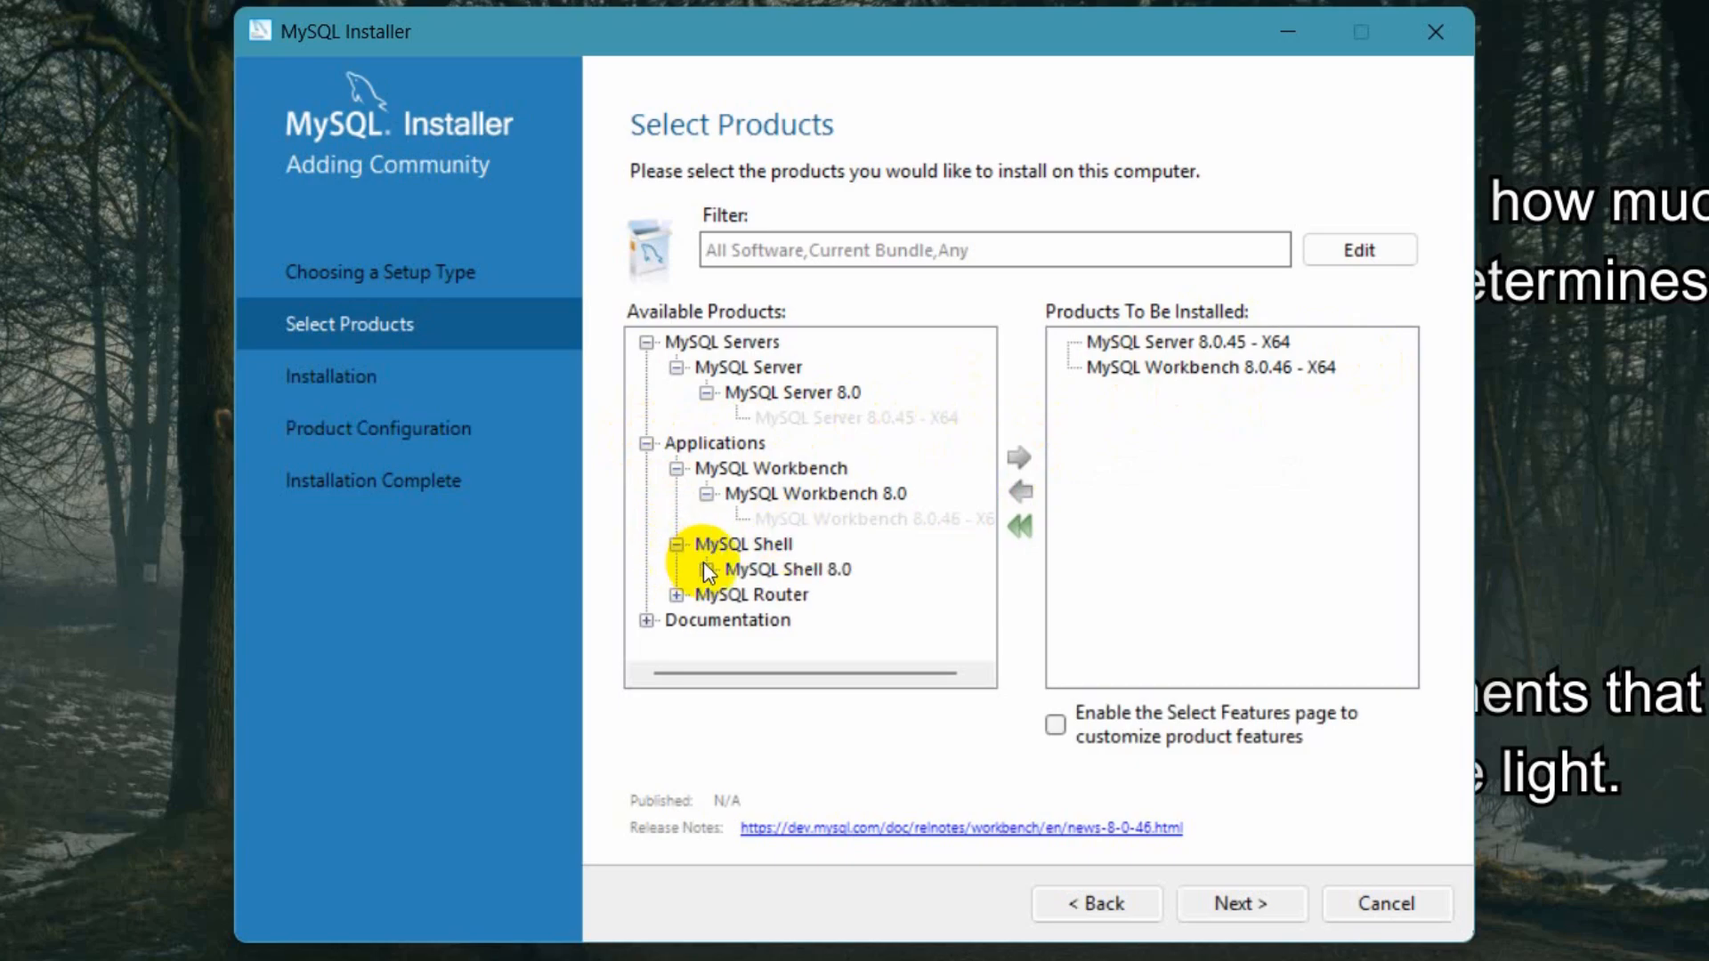
pyautogui.click(706, 568)
pyautogui.click(805, 596)
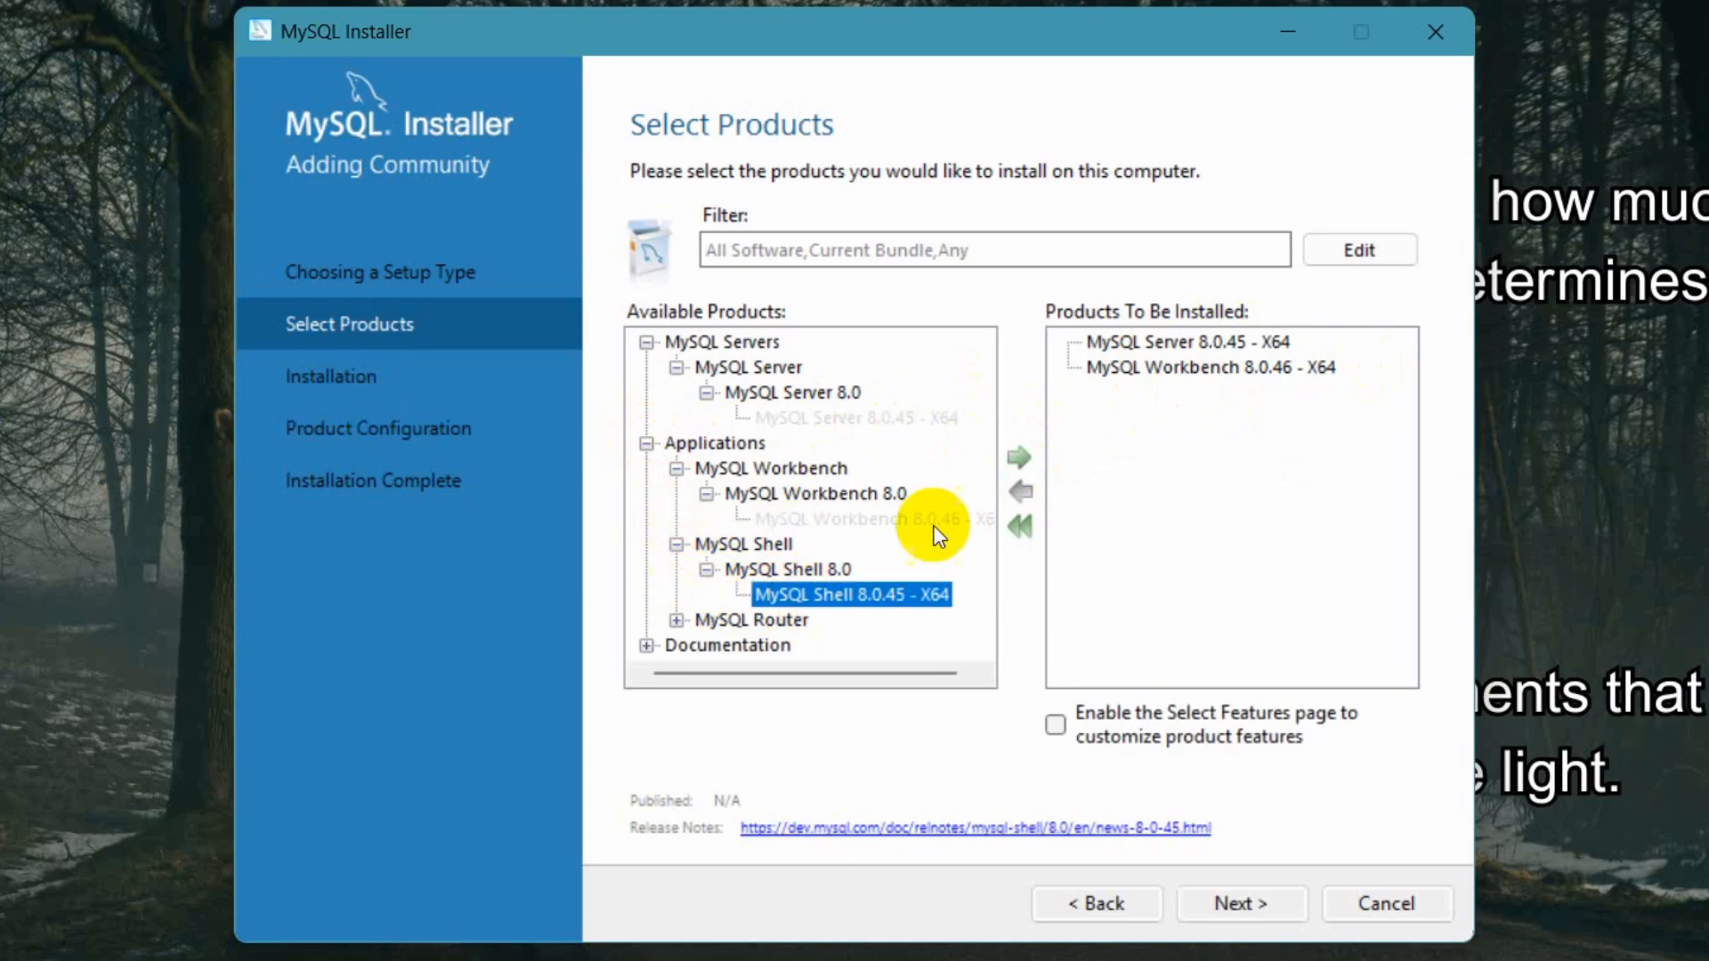
pyautogui.click(1019, 457)
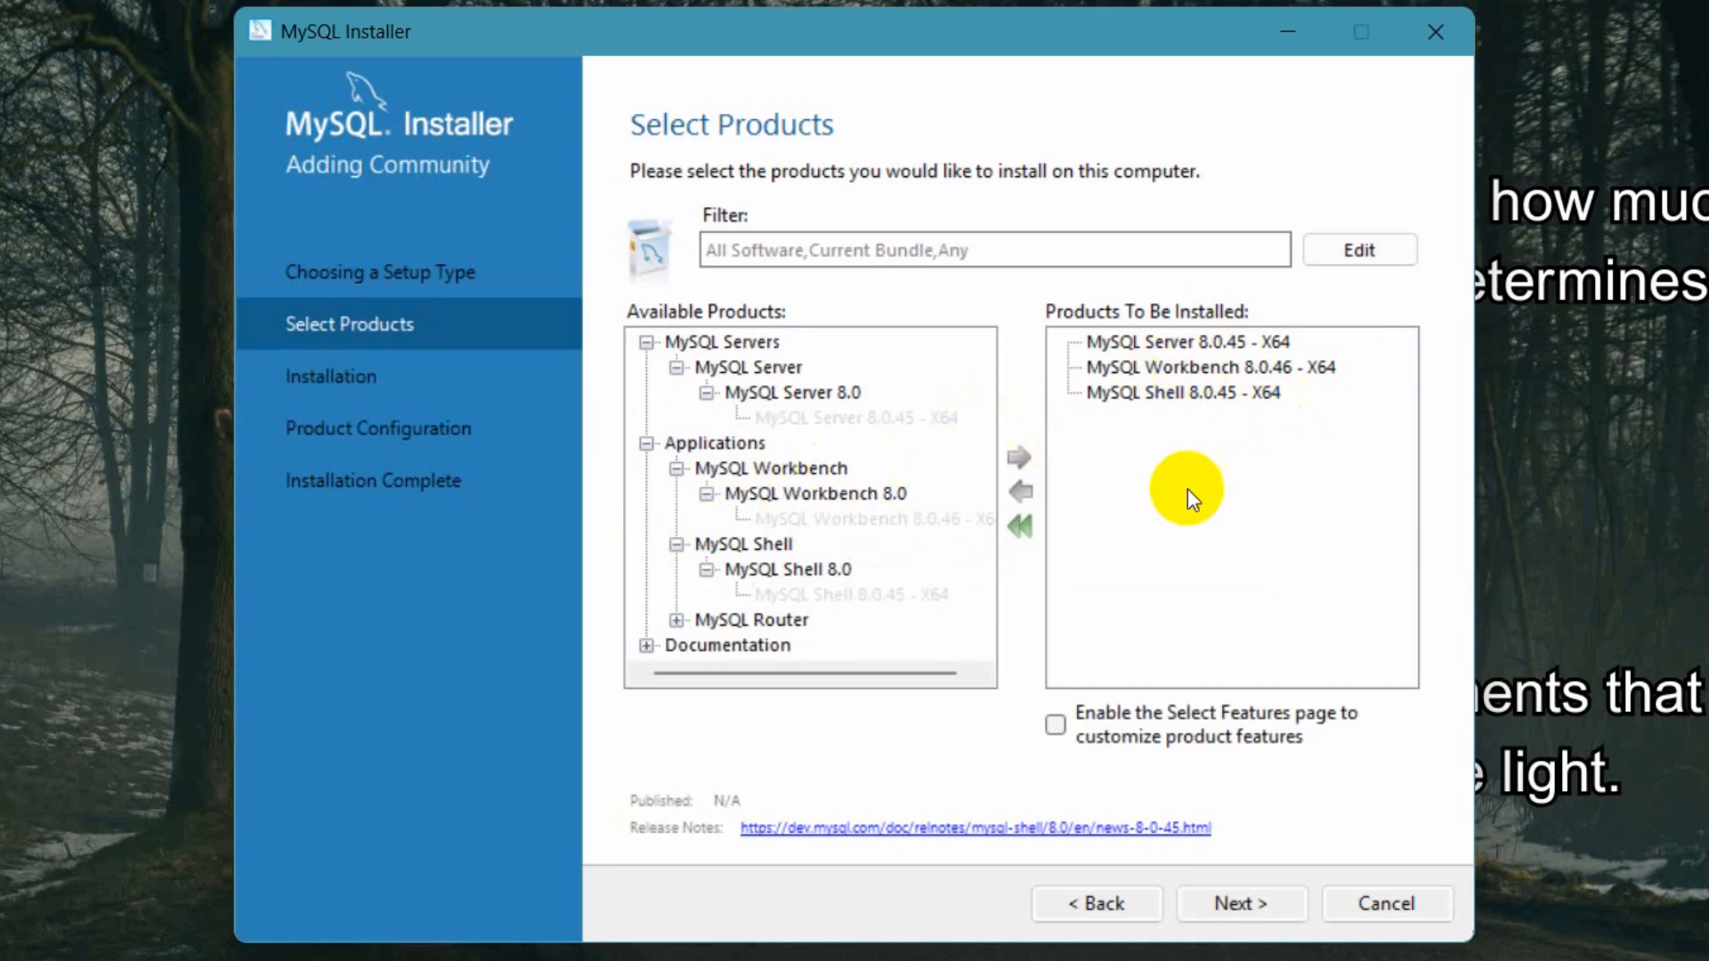
# - Keep the existing Workbench install directory C:\Program Files\MySQL\MySQL Workbench 8.0 and execute the installation of the three products
pyautogui.click(1266, 902)
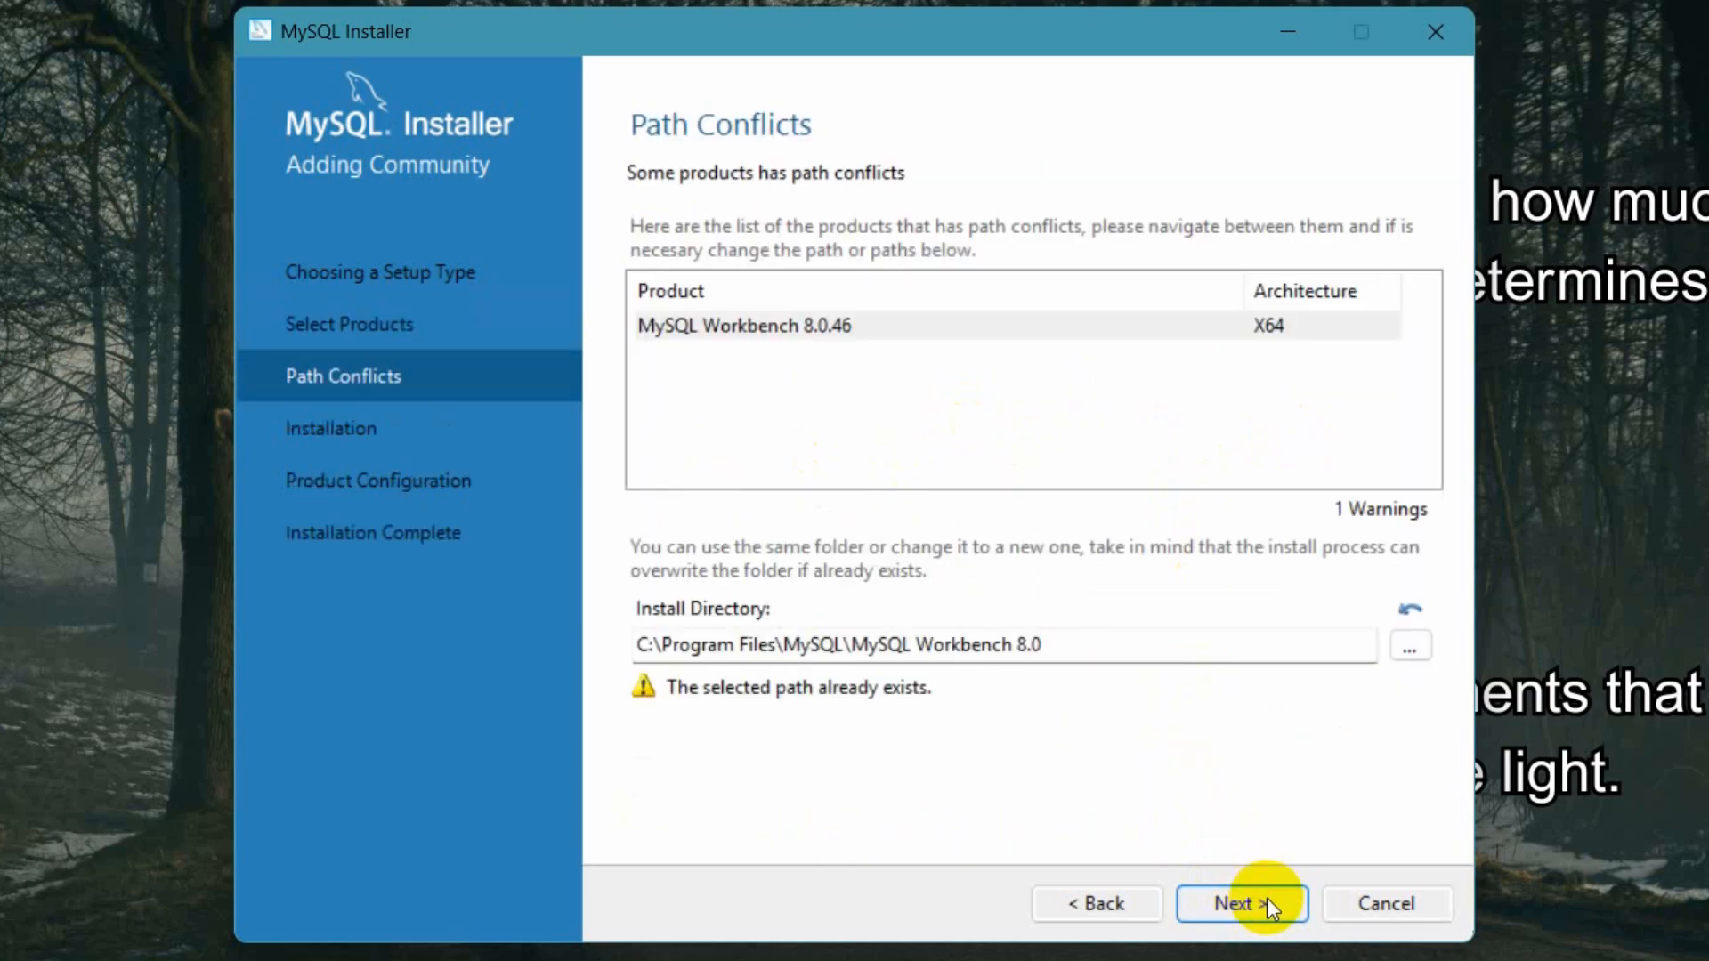
pyautogui.click(1267, 901)
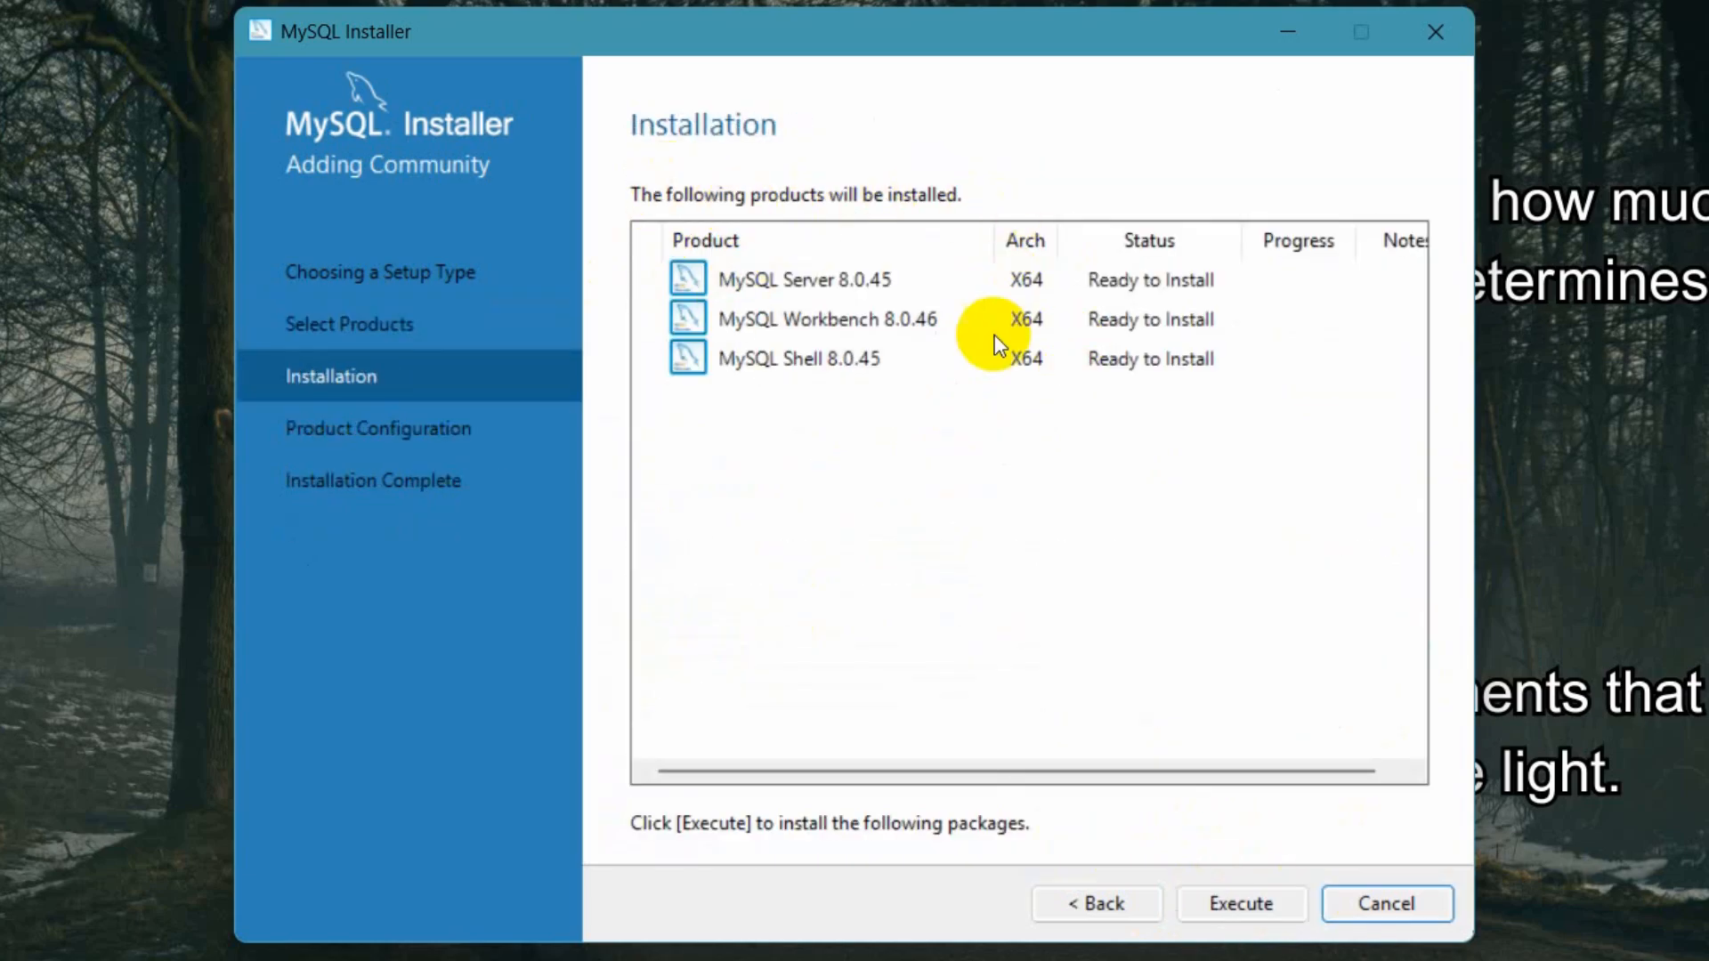
pyautogui.click(1237, 903)
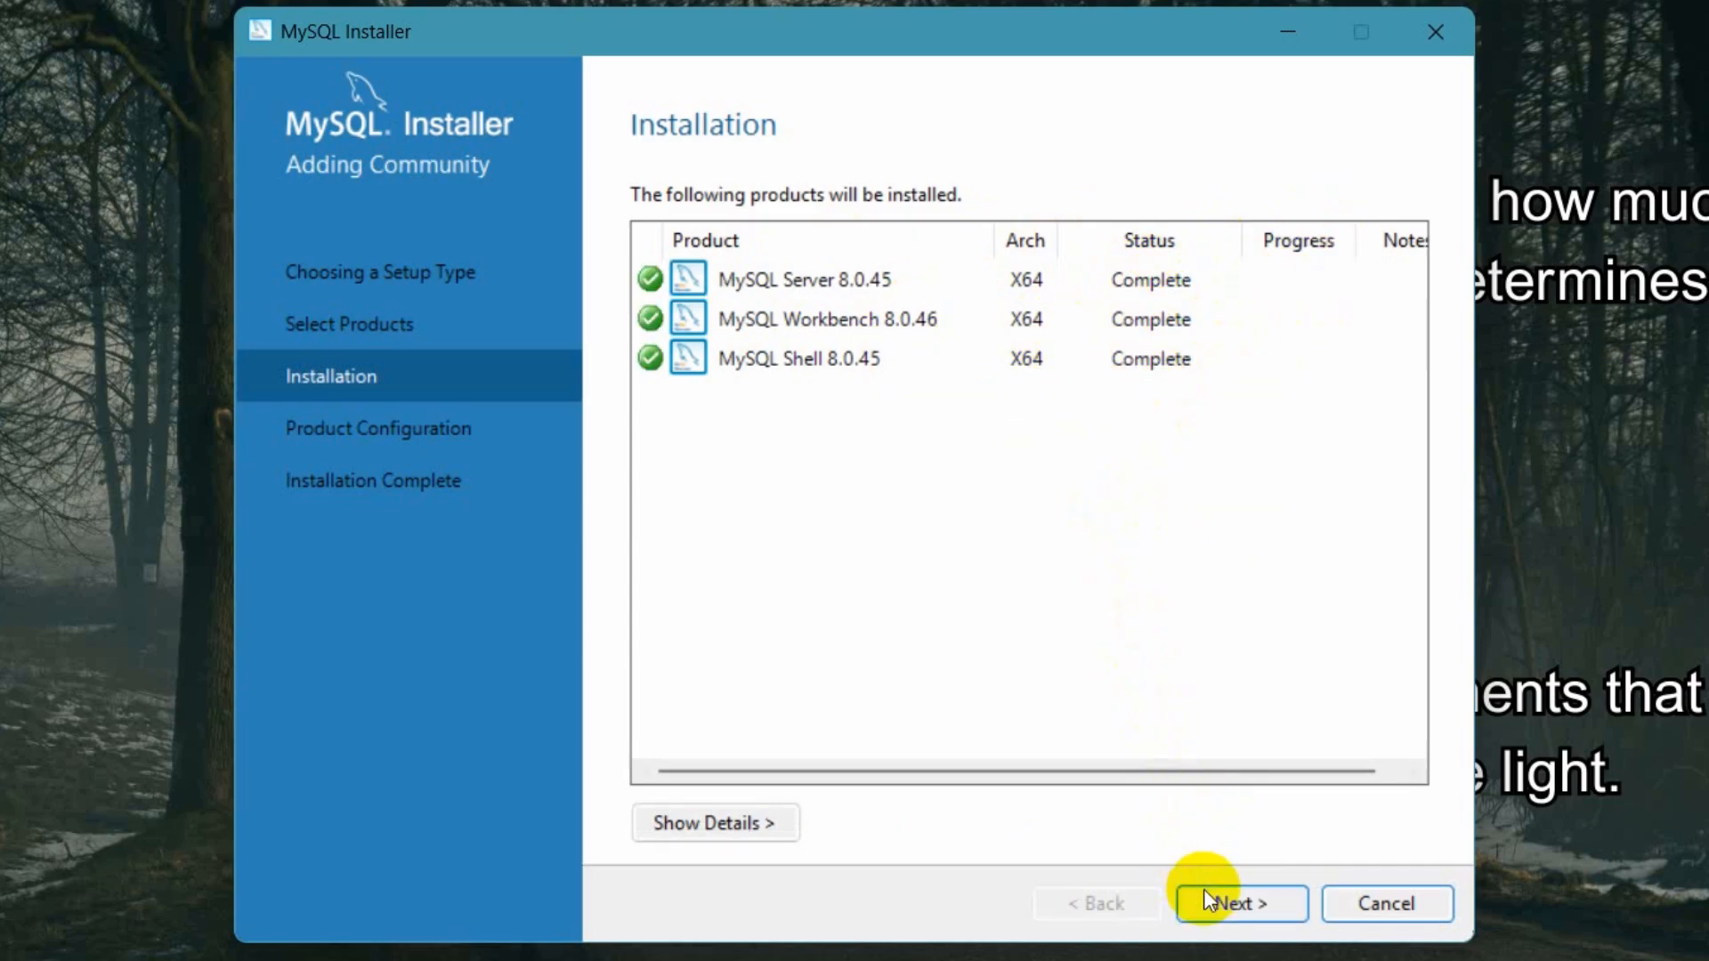
# - Proceed to MySQL Server configuration and change its TCP/IP port to 3308, keeping the Development Computer config type
pyautogui.click(1230, 901)
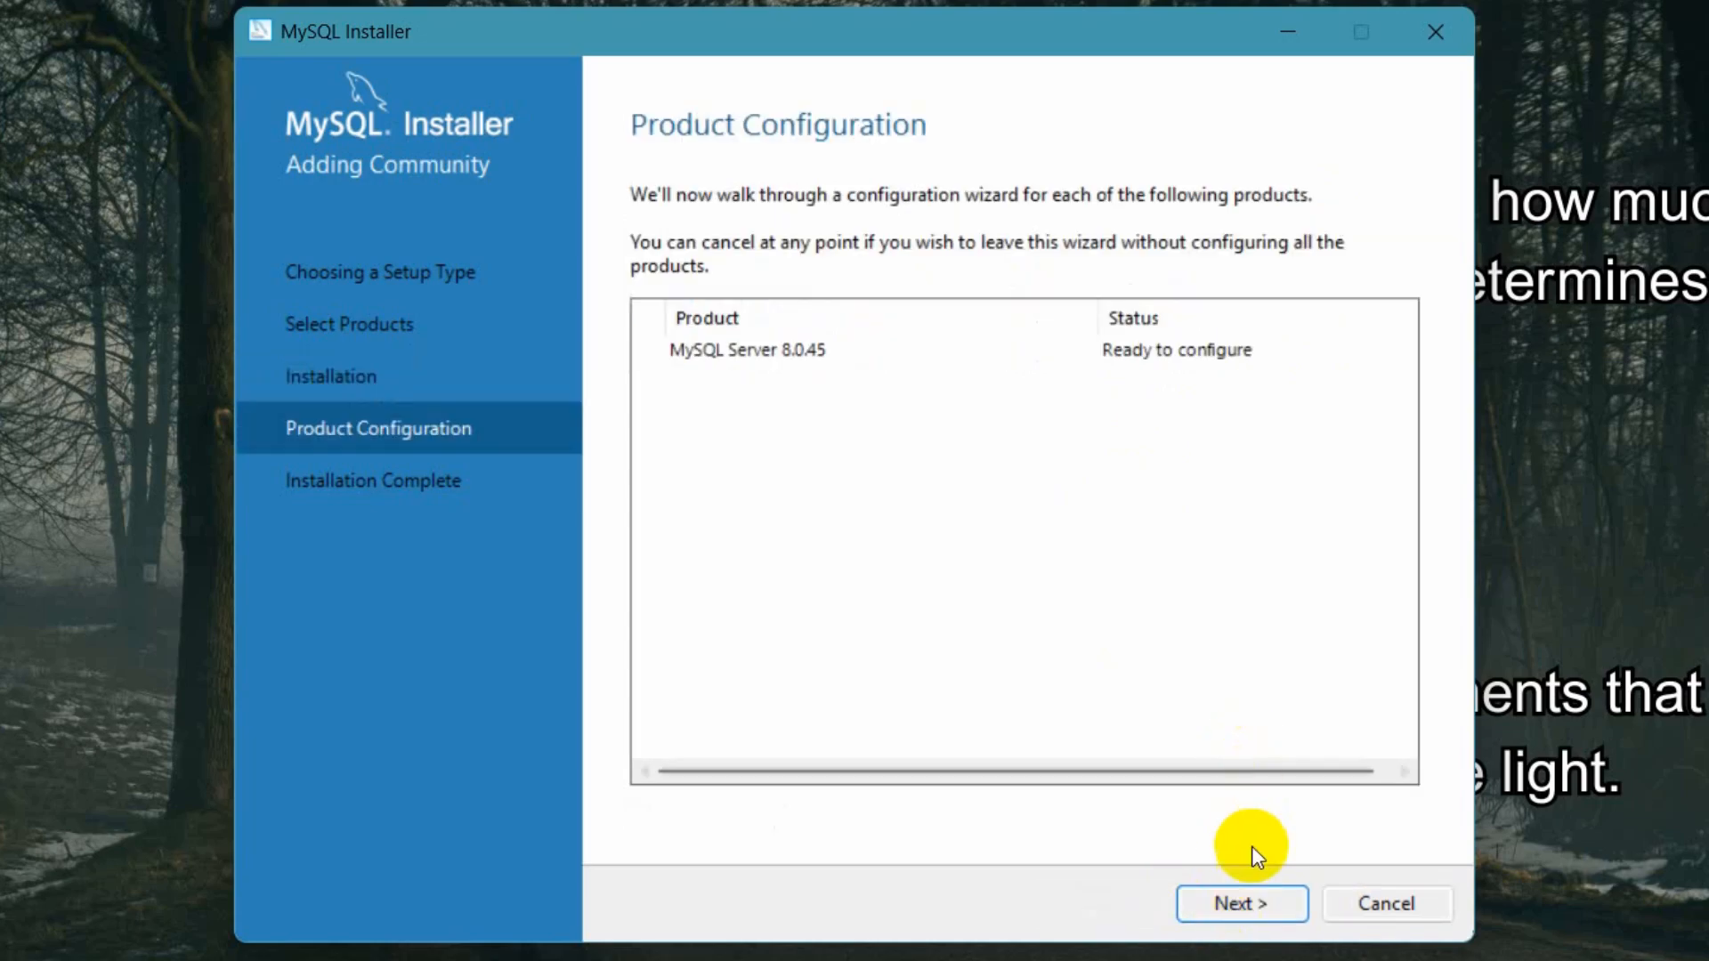
pyautogui.click(1243, 906)
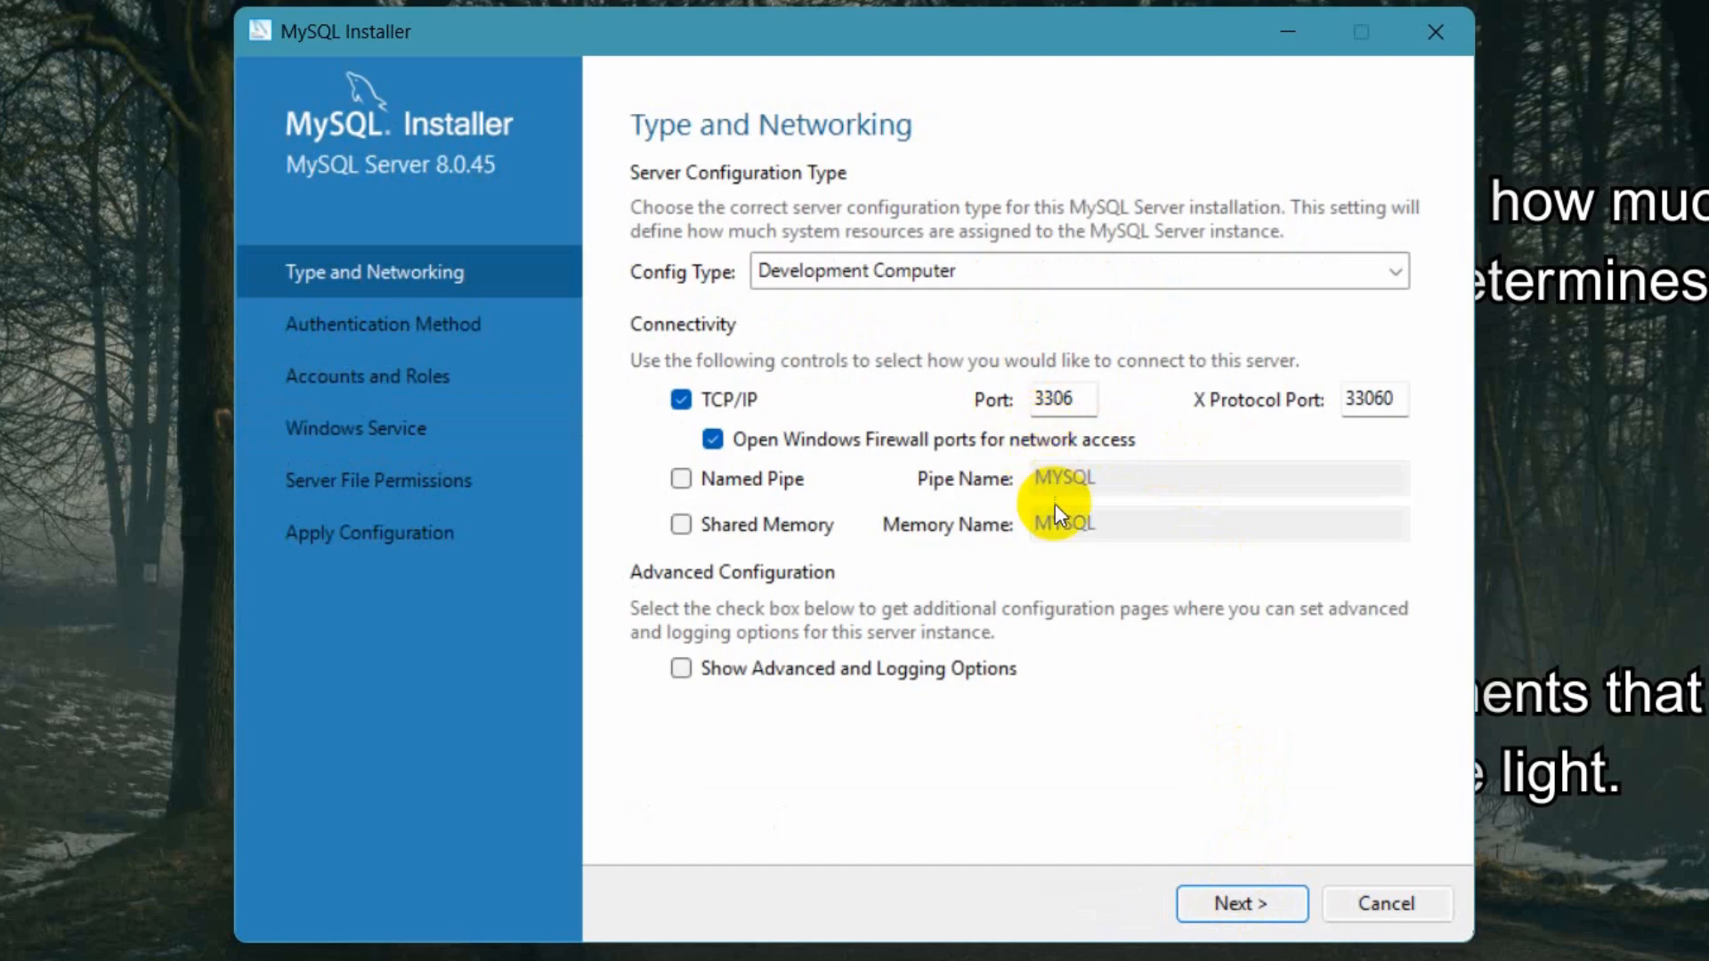
pyautogui.moveTo(1059, 398); pyautogui.dragTo(1085, 406)
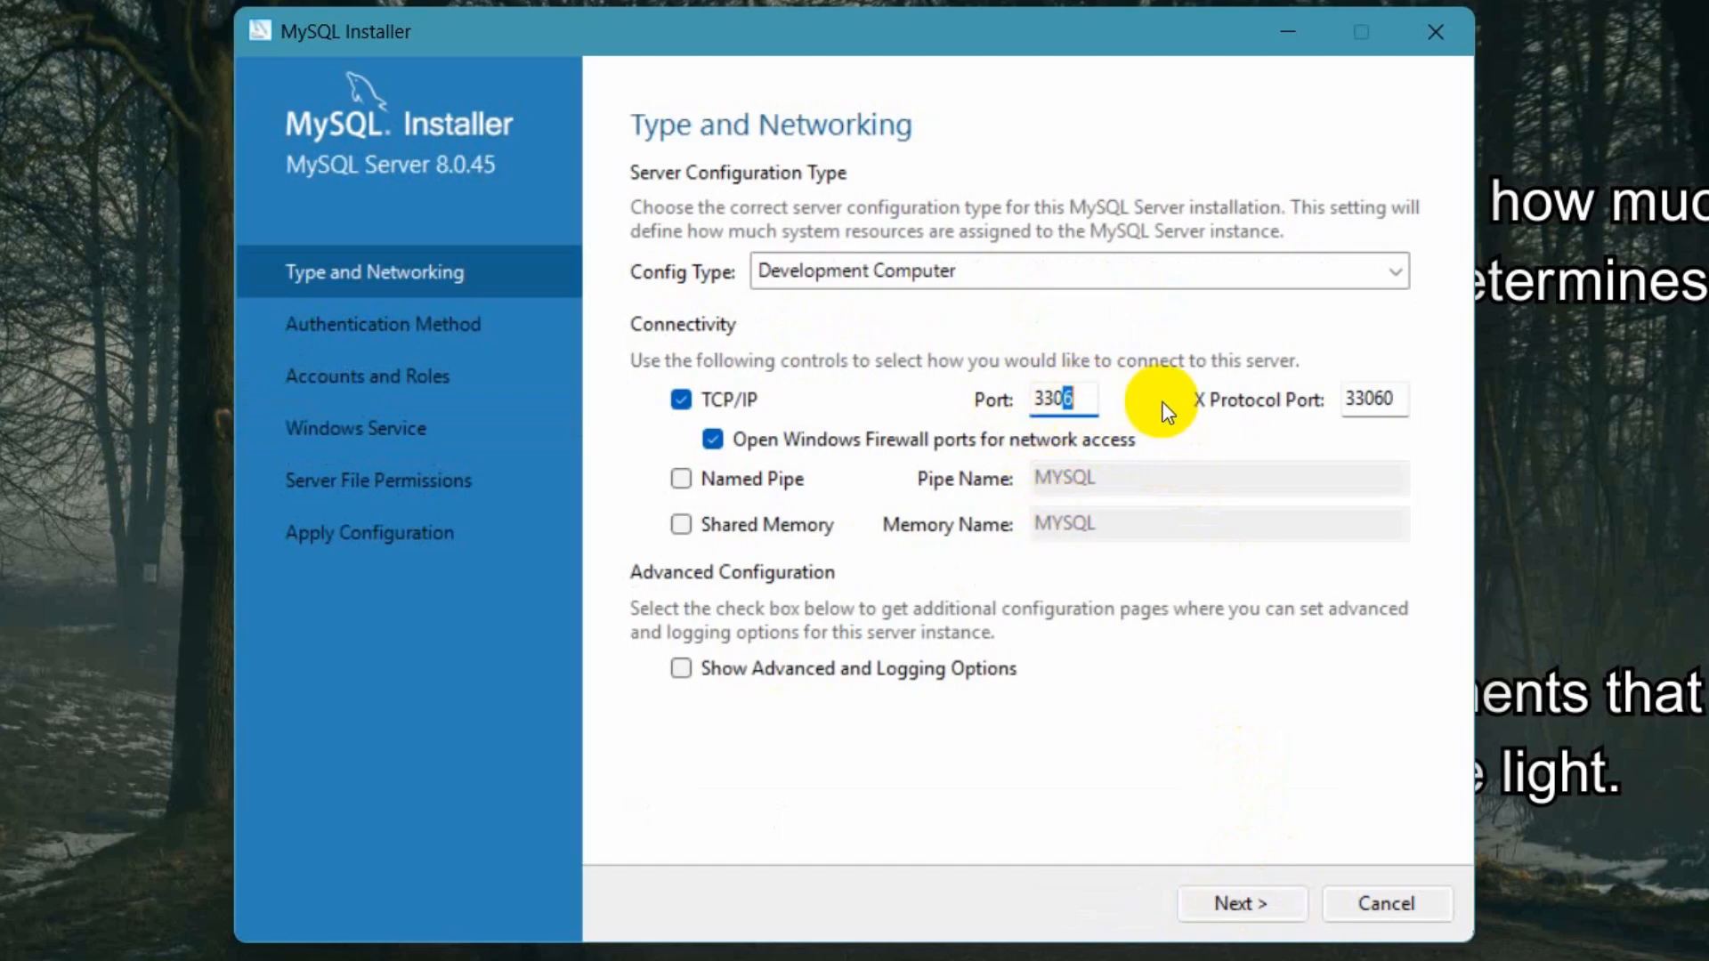
pyautogui.write('8')
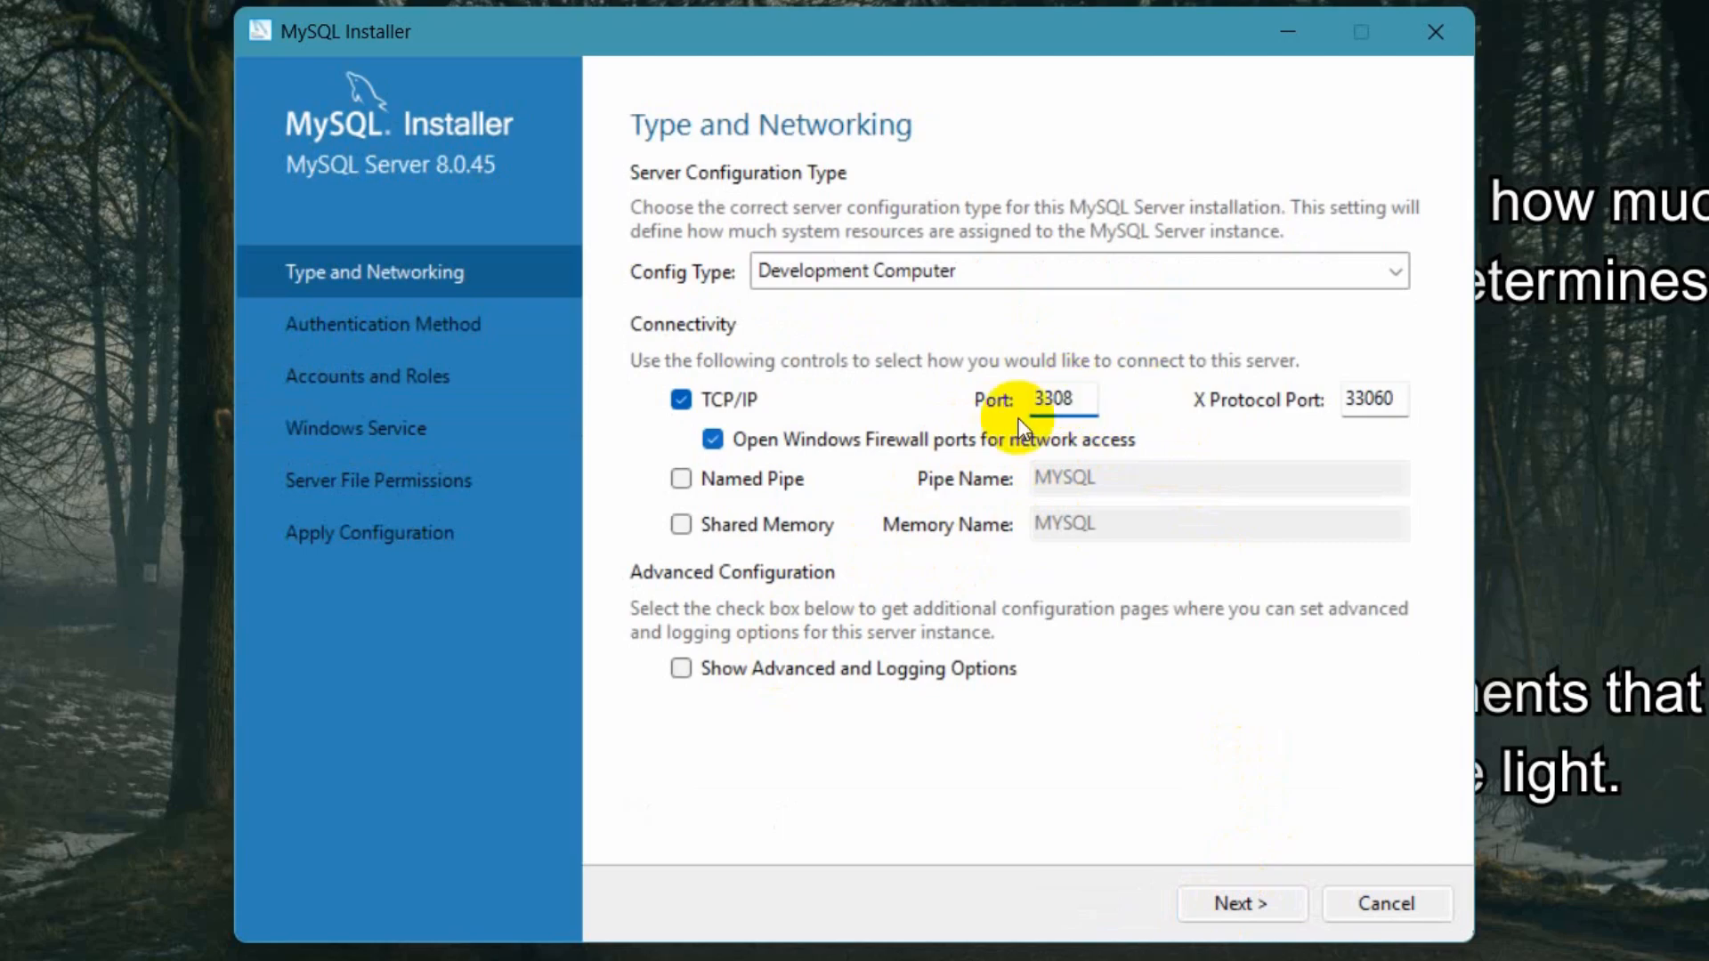
pyautogui.click(1245, 752)
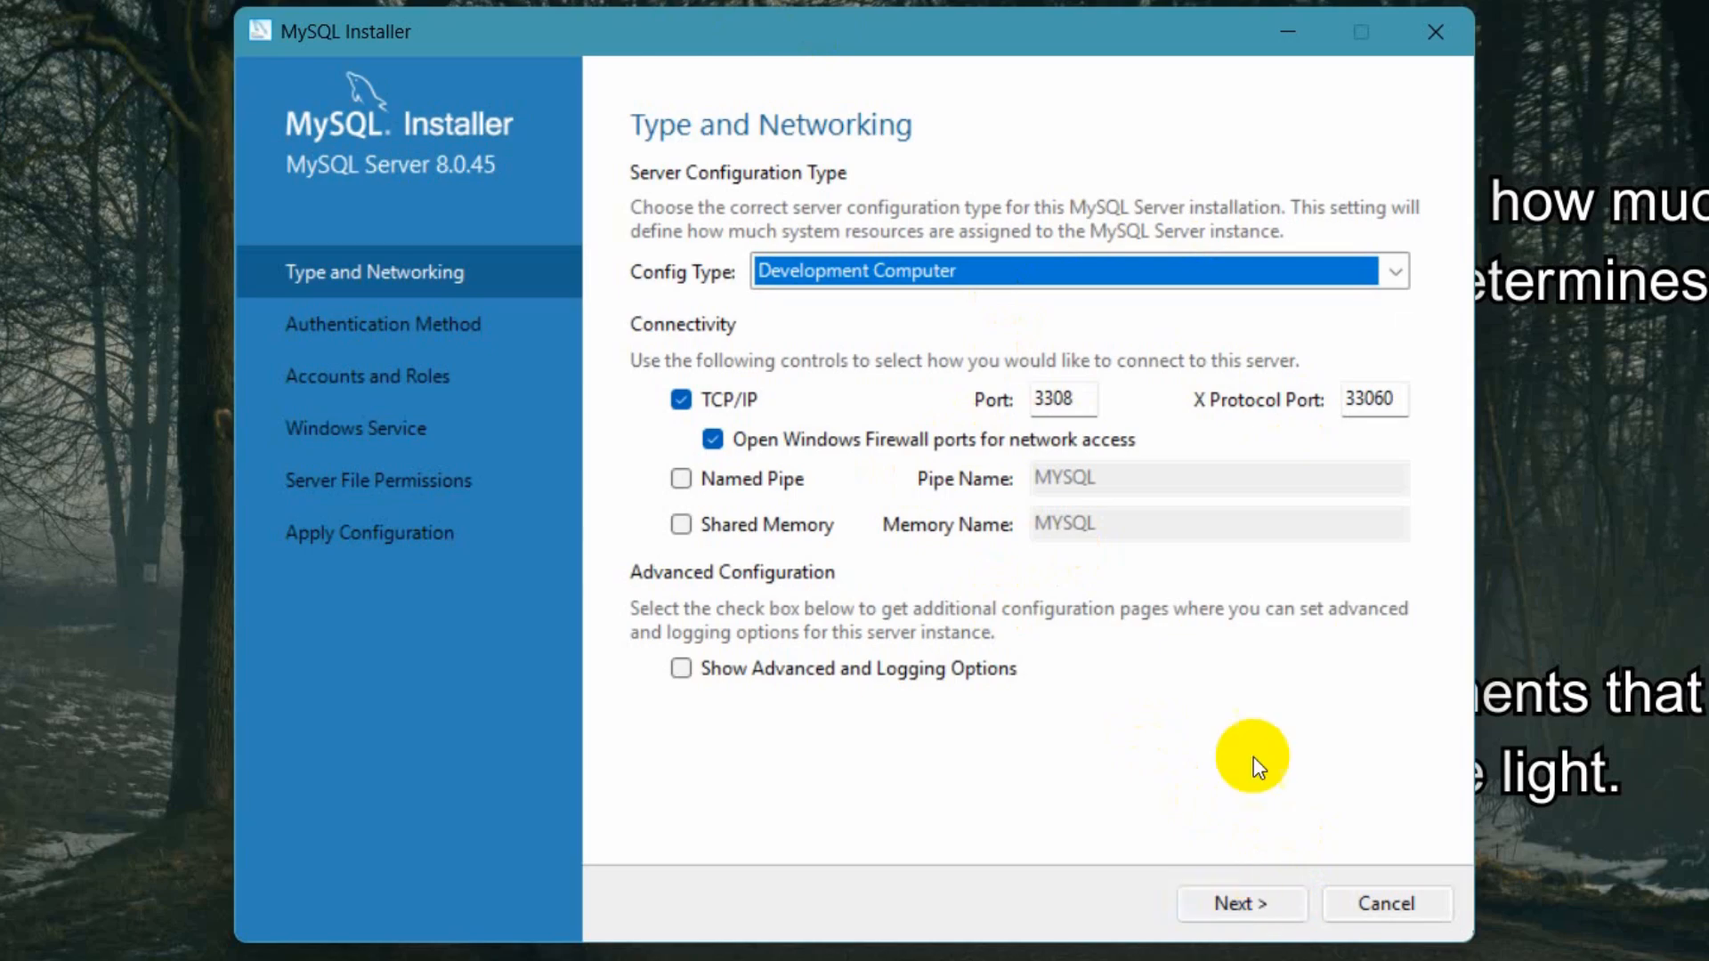
pyautogui.click(1246, 901)
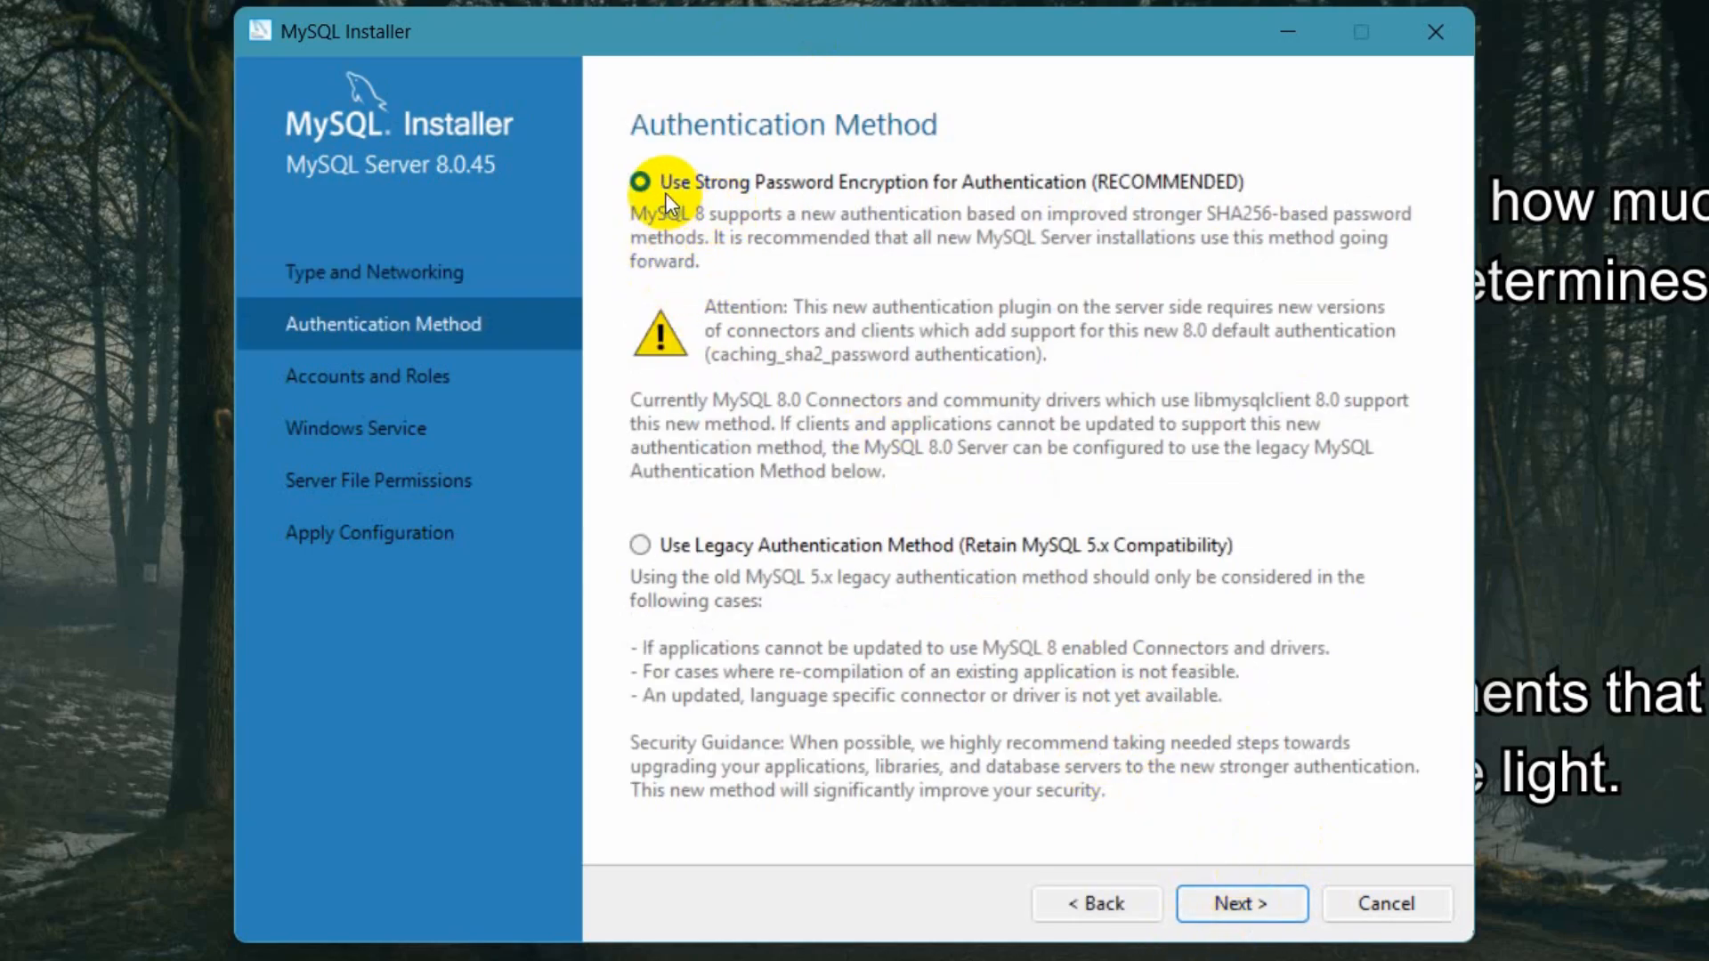
# - Keep strong password encryption, then enter and repeat the MySQL root account password
pyautogui.click(1254, 909)
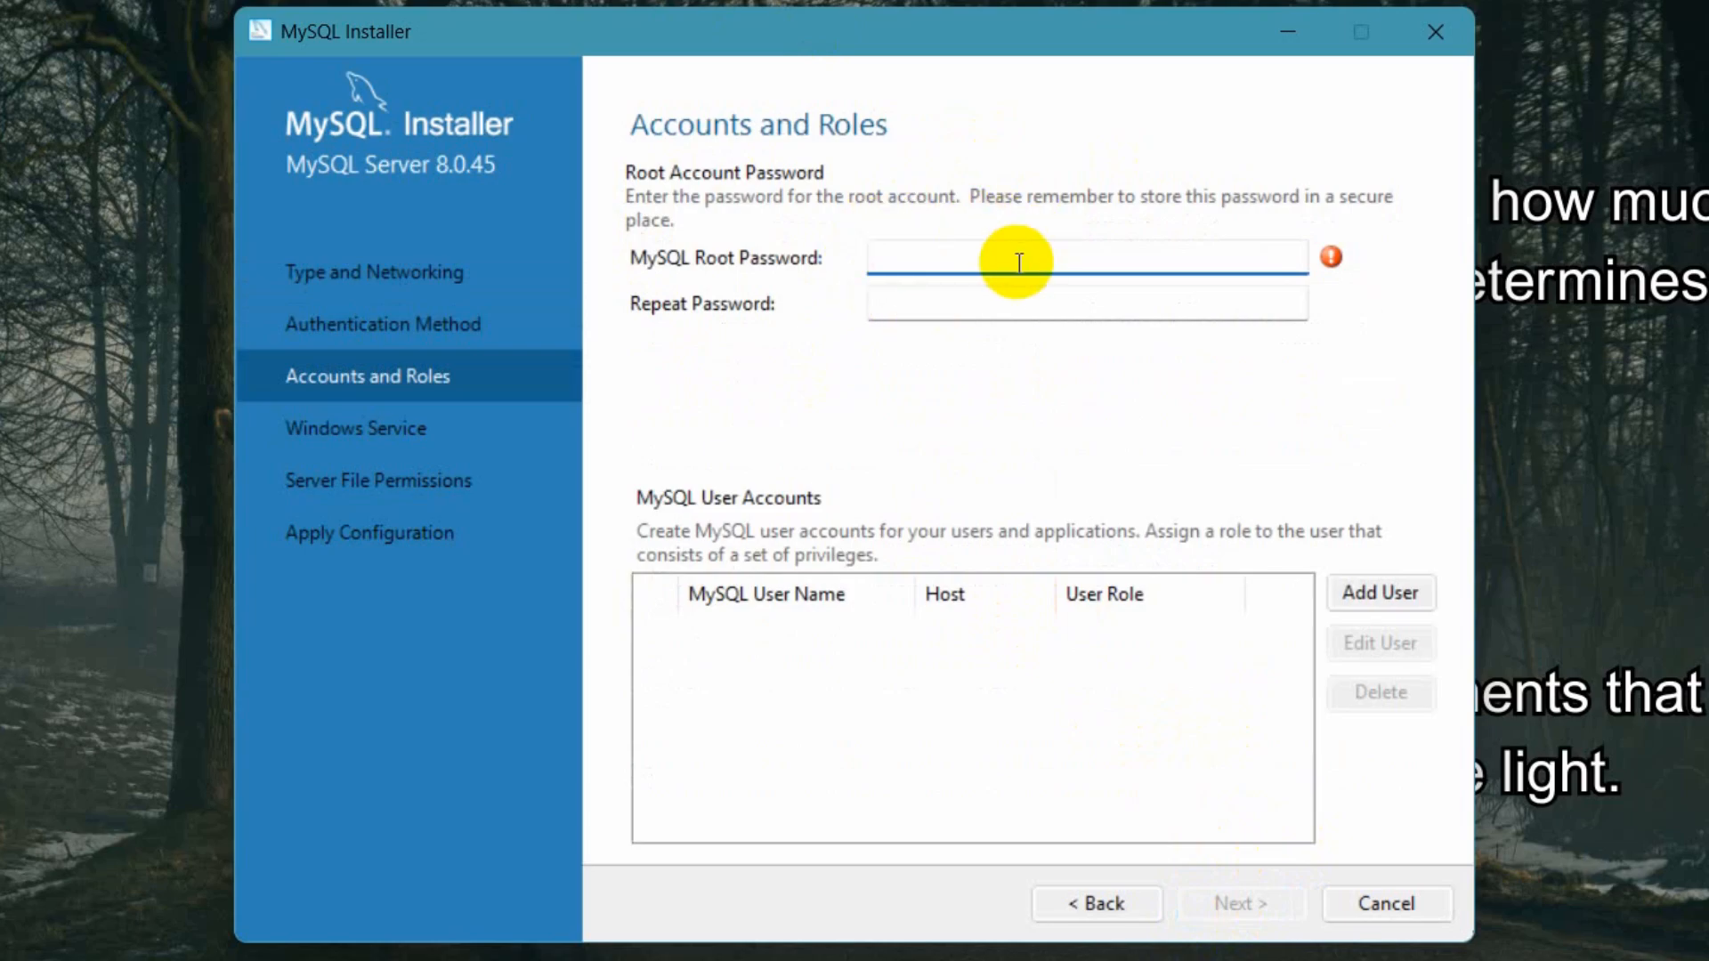
pyautogui.write('root')
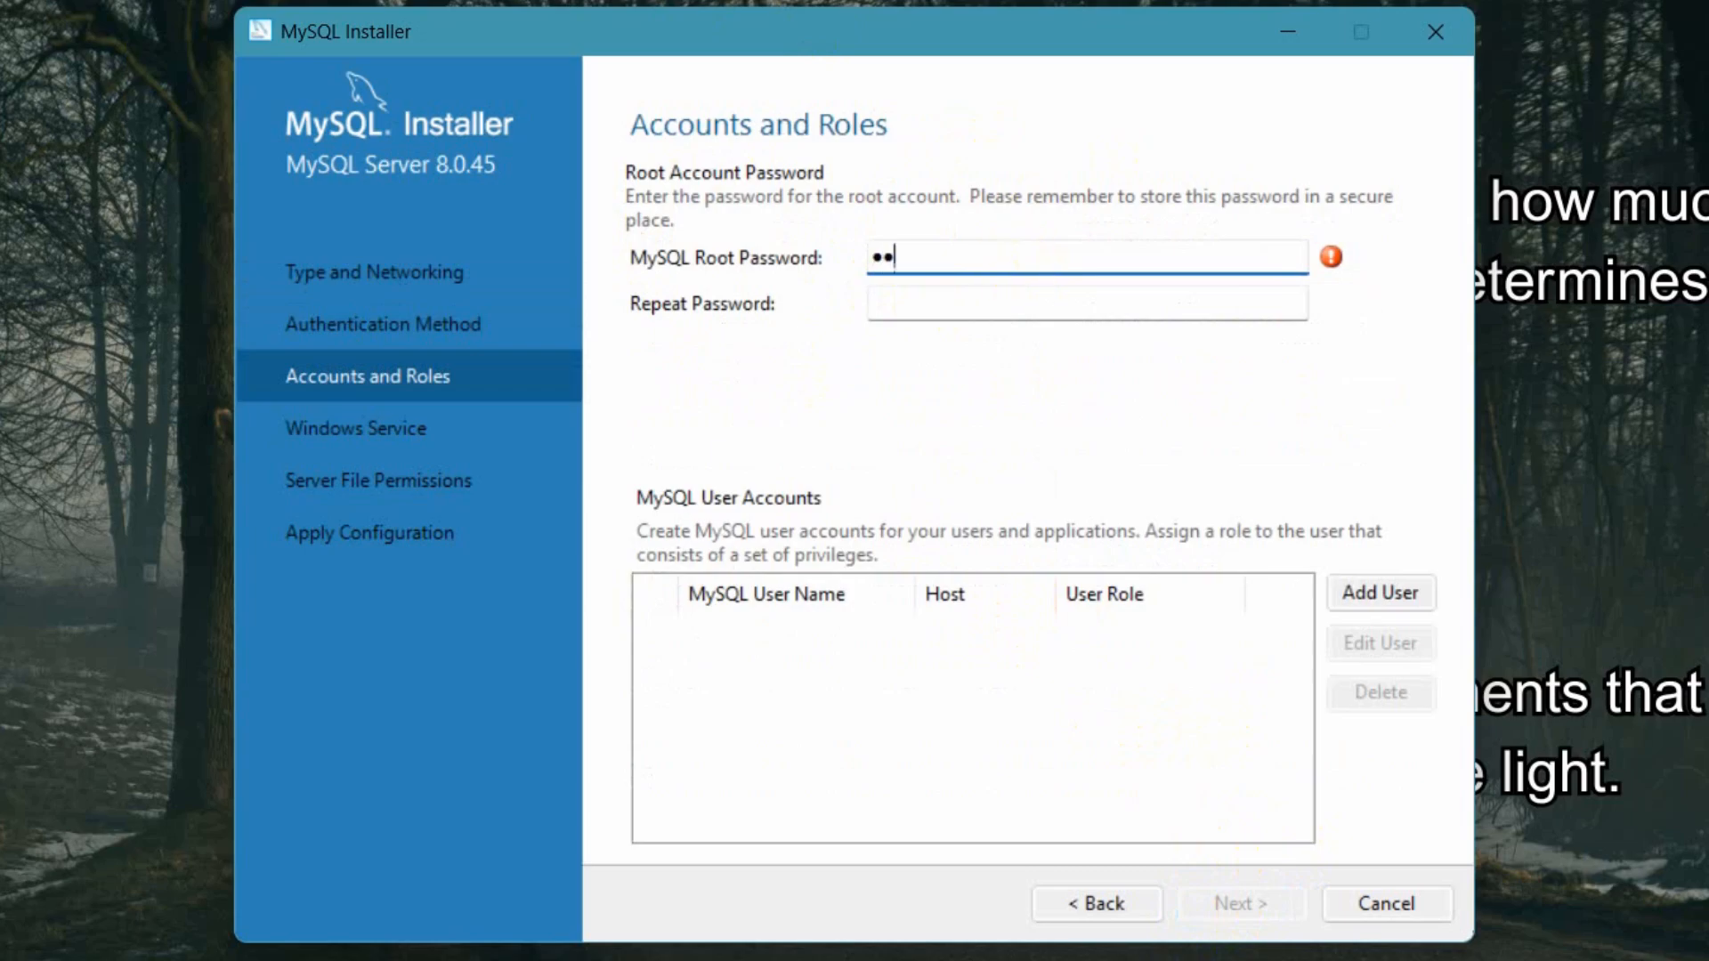
pyautogui.click(1052, 310)
pyautogui.write('root')
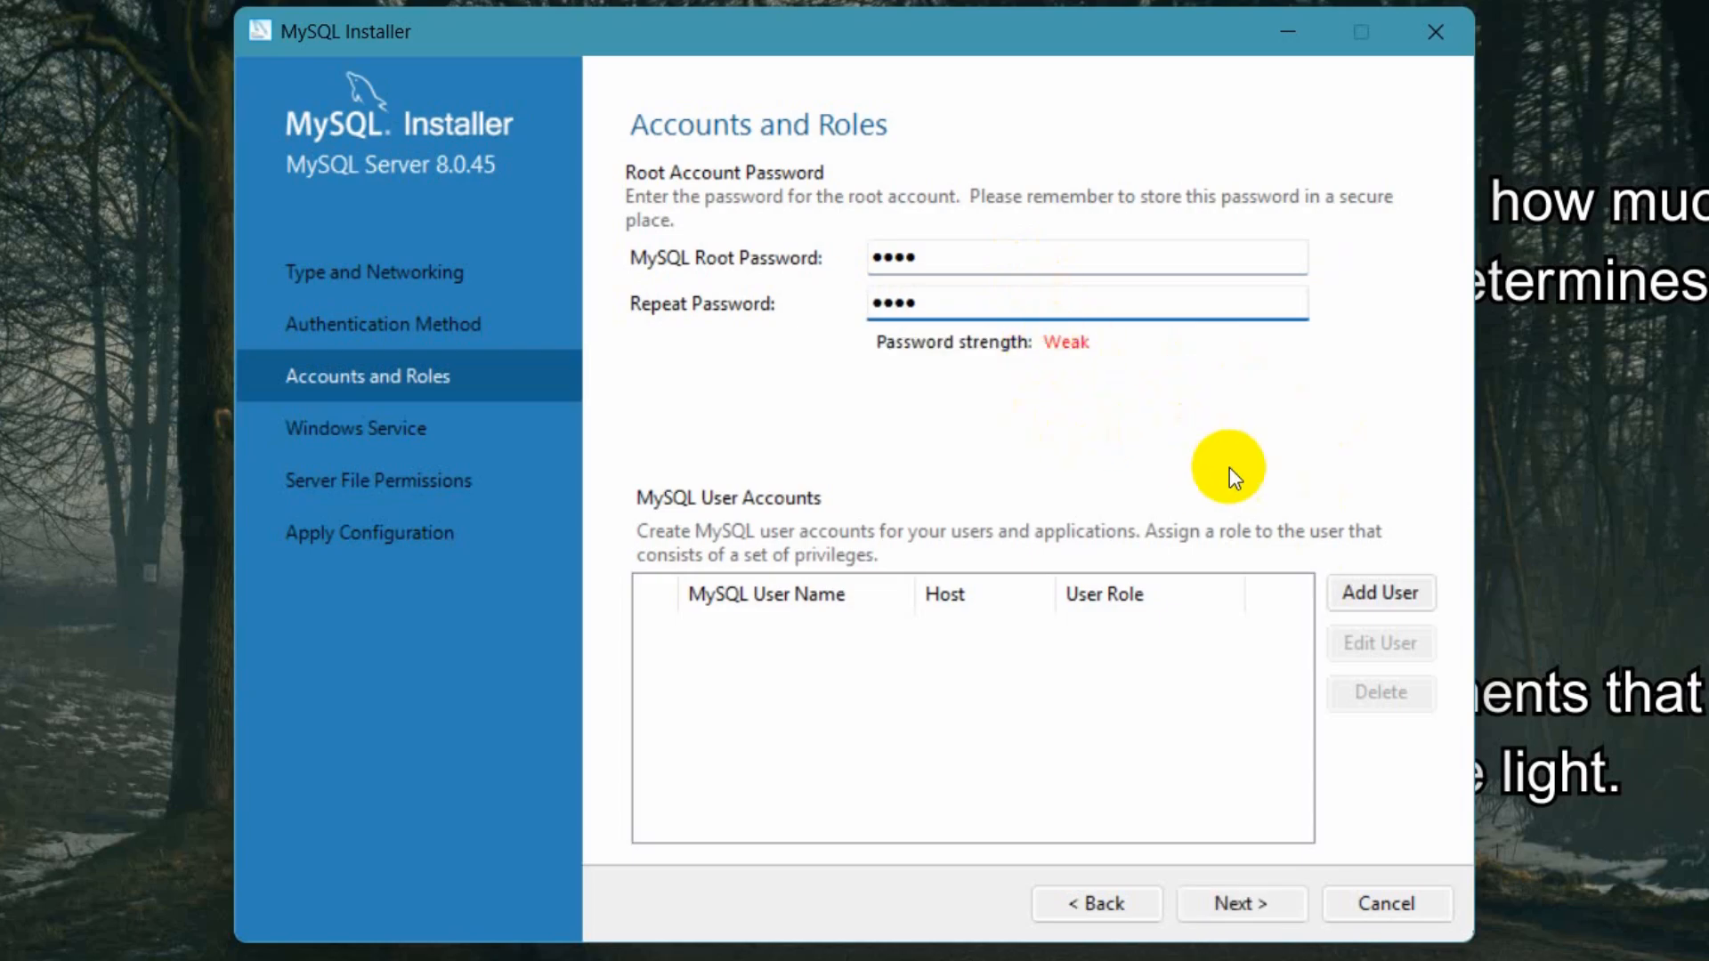
# - Continue without adding a user account, keeping the MySQL80 Windows service and default server file permissions
pyautogui.click(1376, 589)
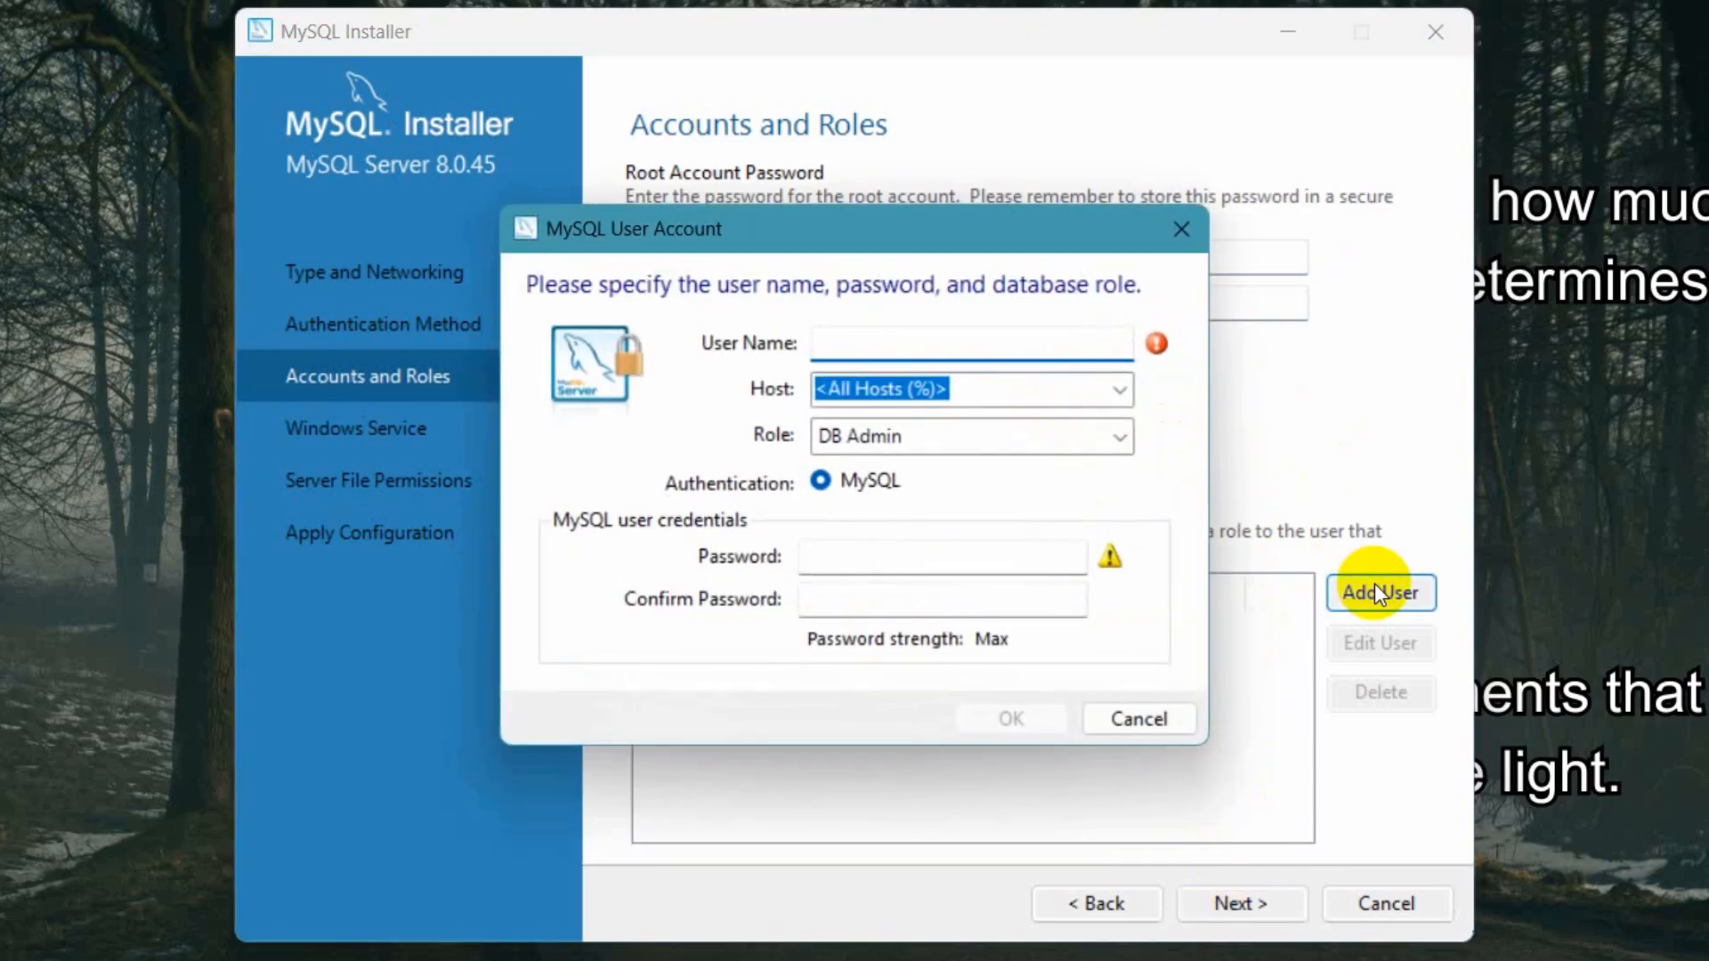
pyautogui.click(1155, 708)
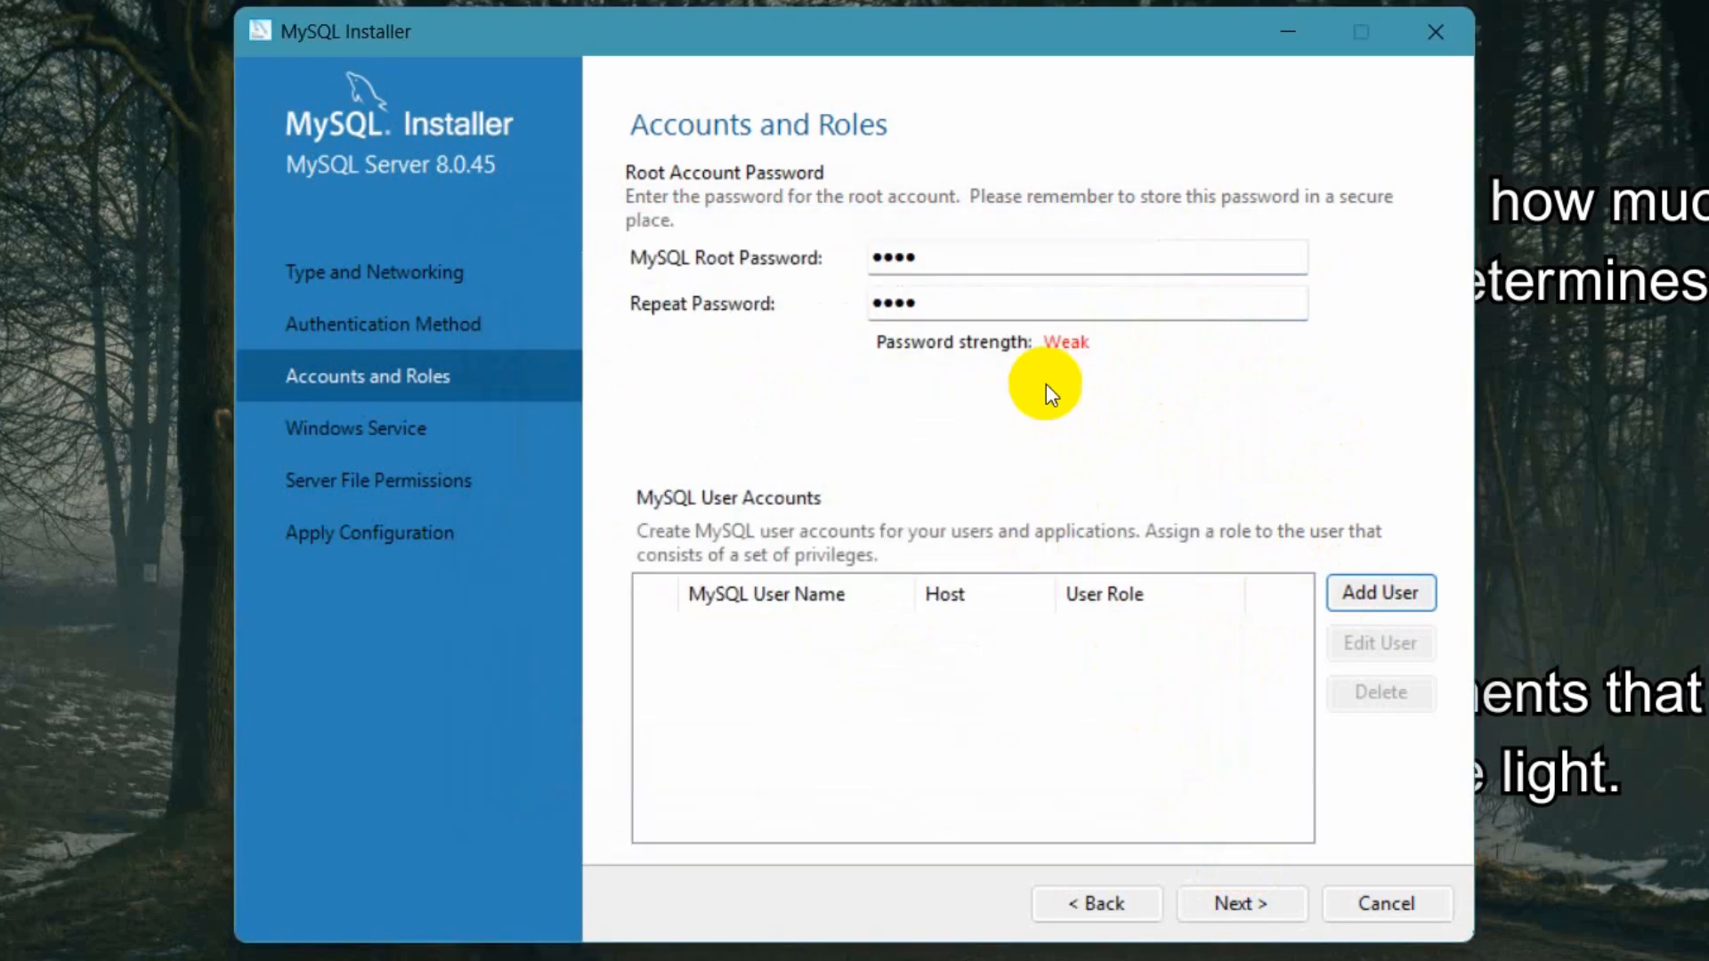
pyautogui.click(1237, 901)
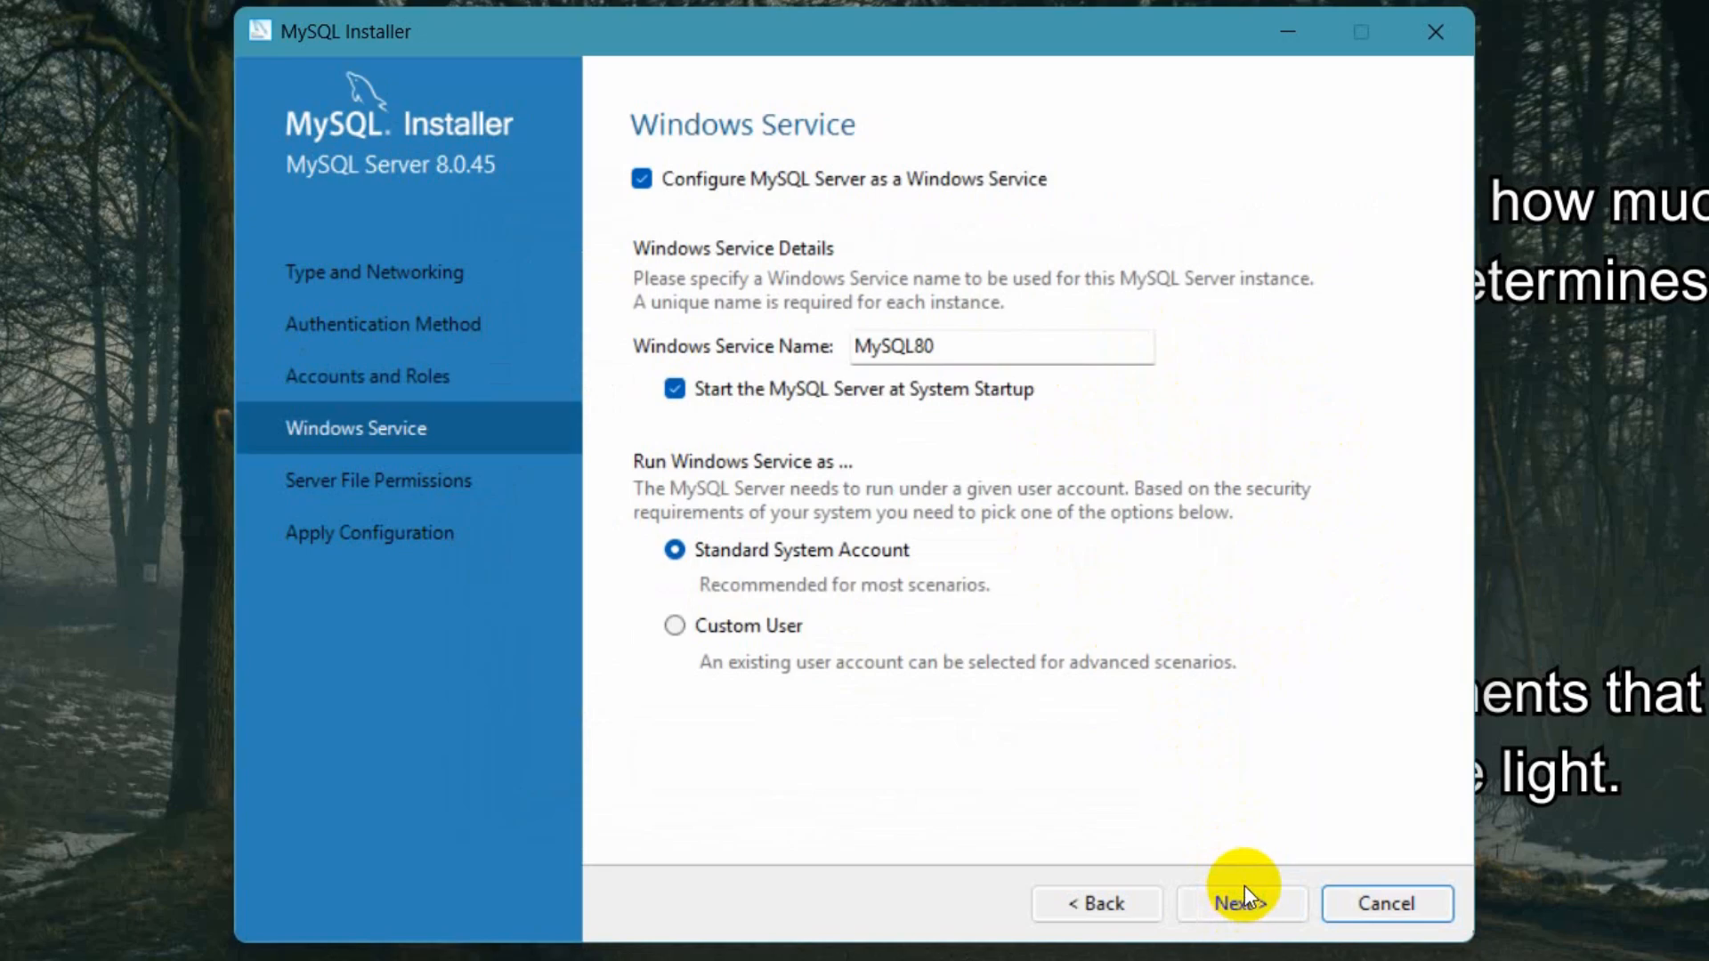
pyautogui.click(1252, 905)
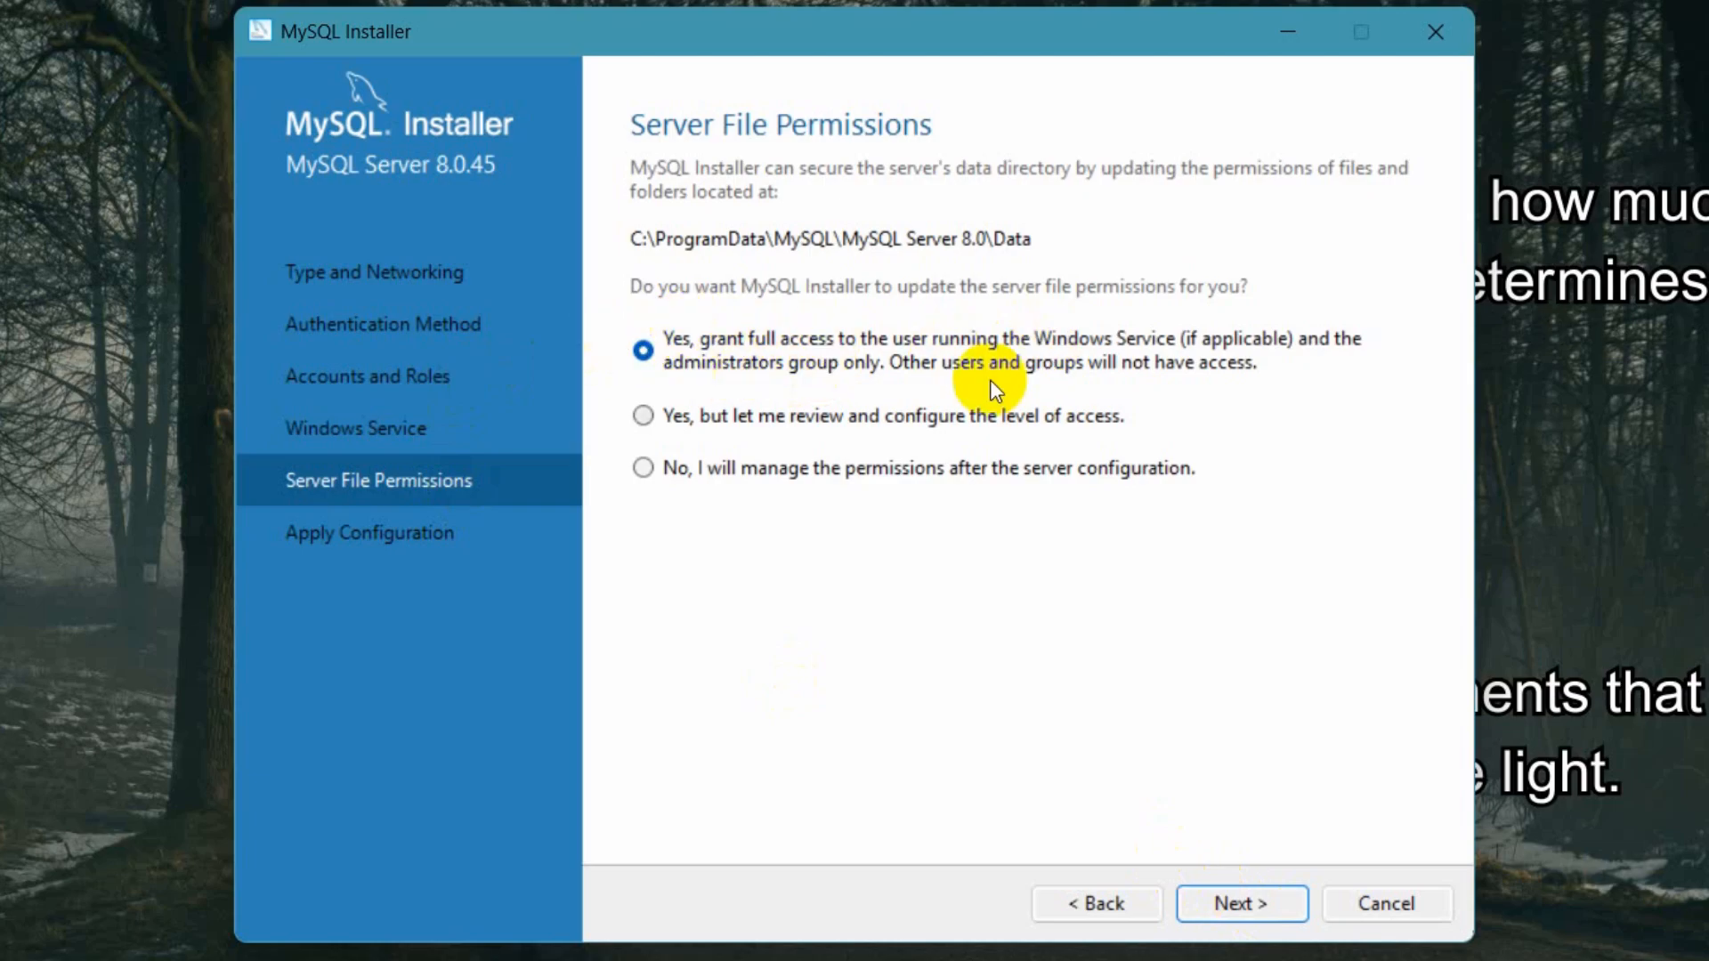
pyautogui.click(1237, 905)
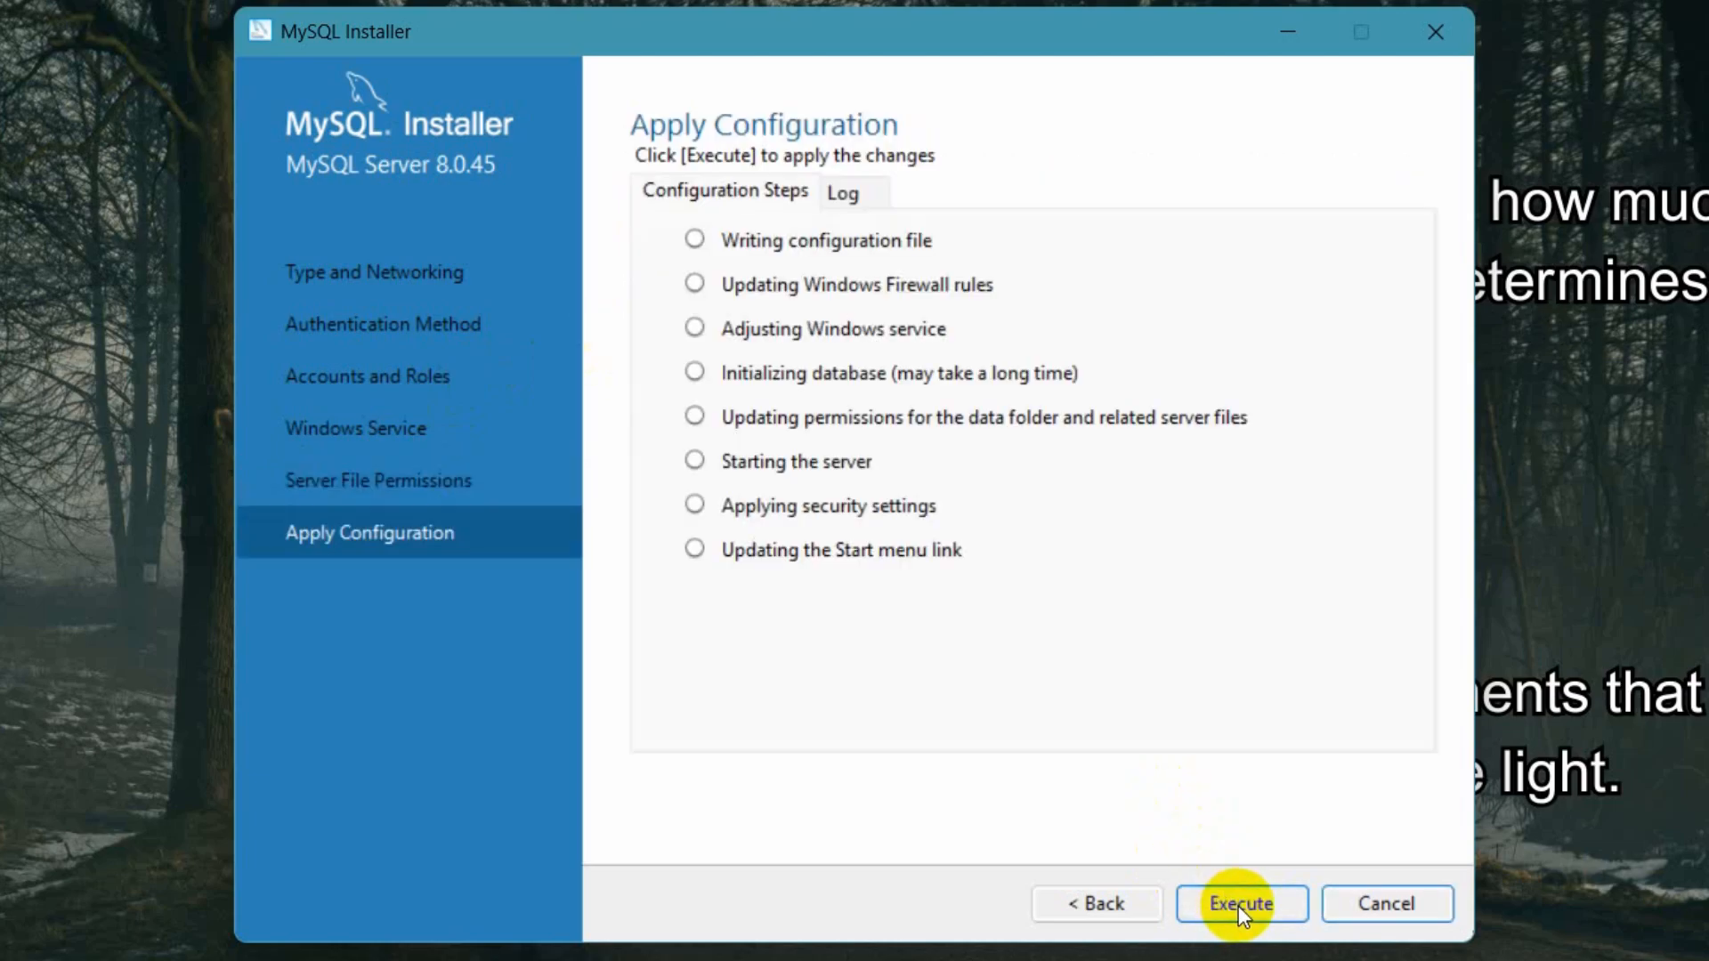
# - Execute the server configuration, finish the installer, and close the MySQL Shell window that launches
pyautogui.click(1245, 899)
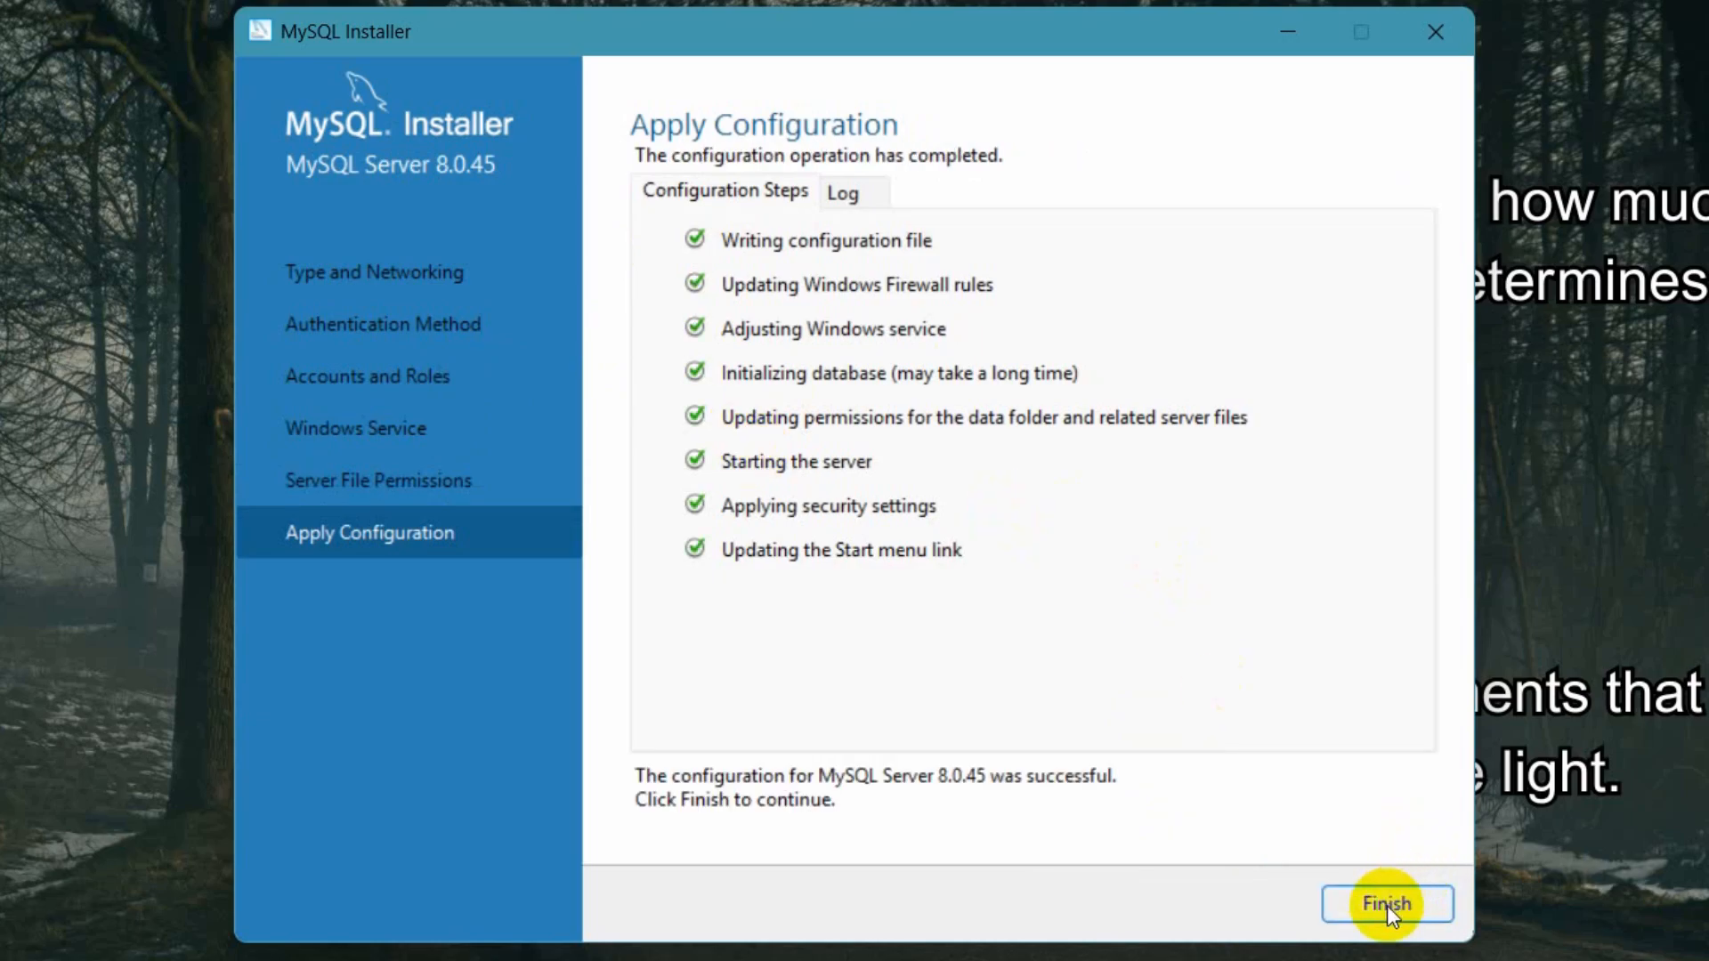
pyautogui.click(1387, 905)
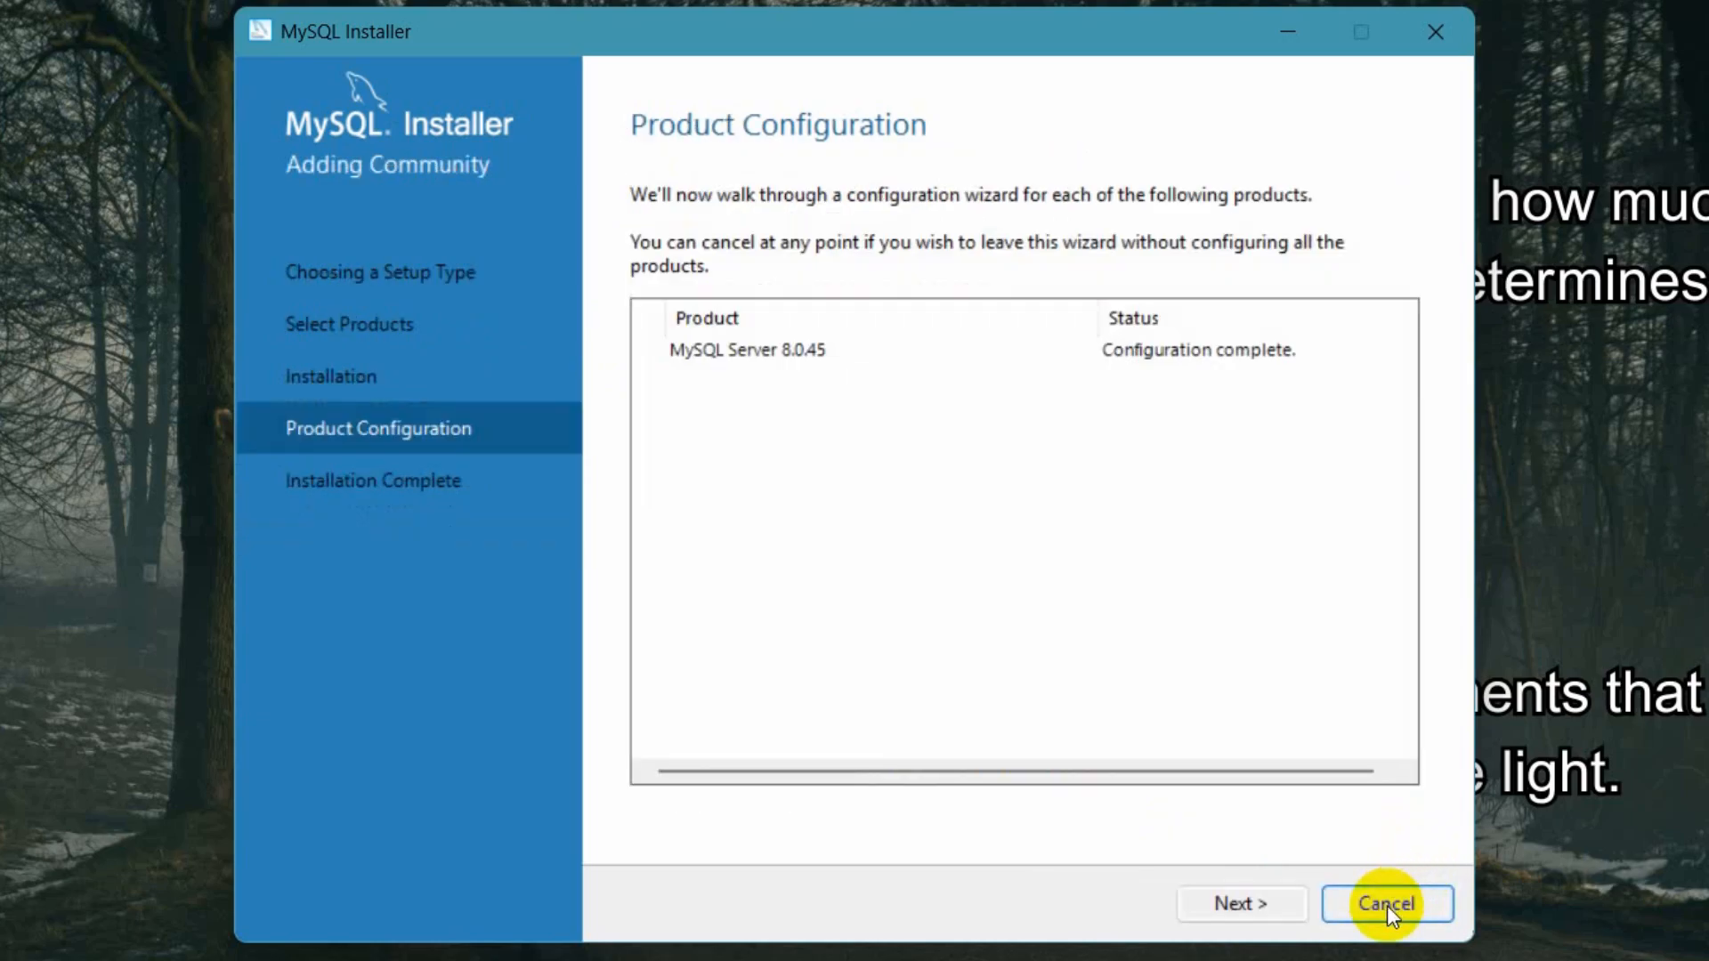
pyautogui.click(1238, 903)
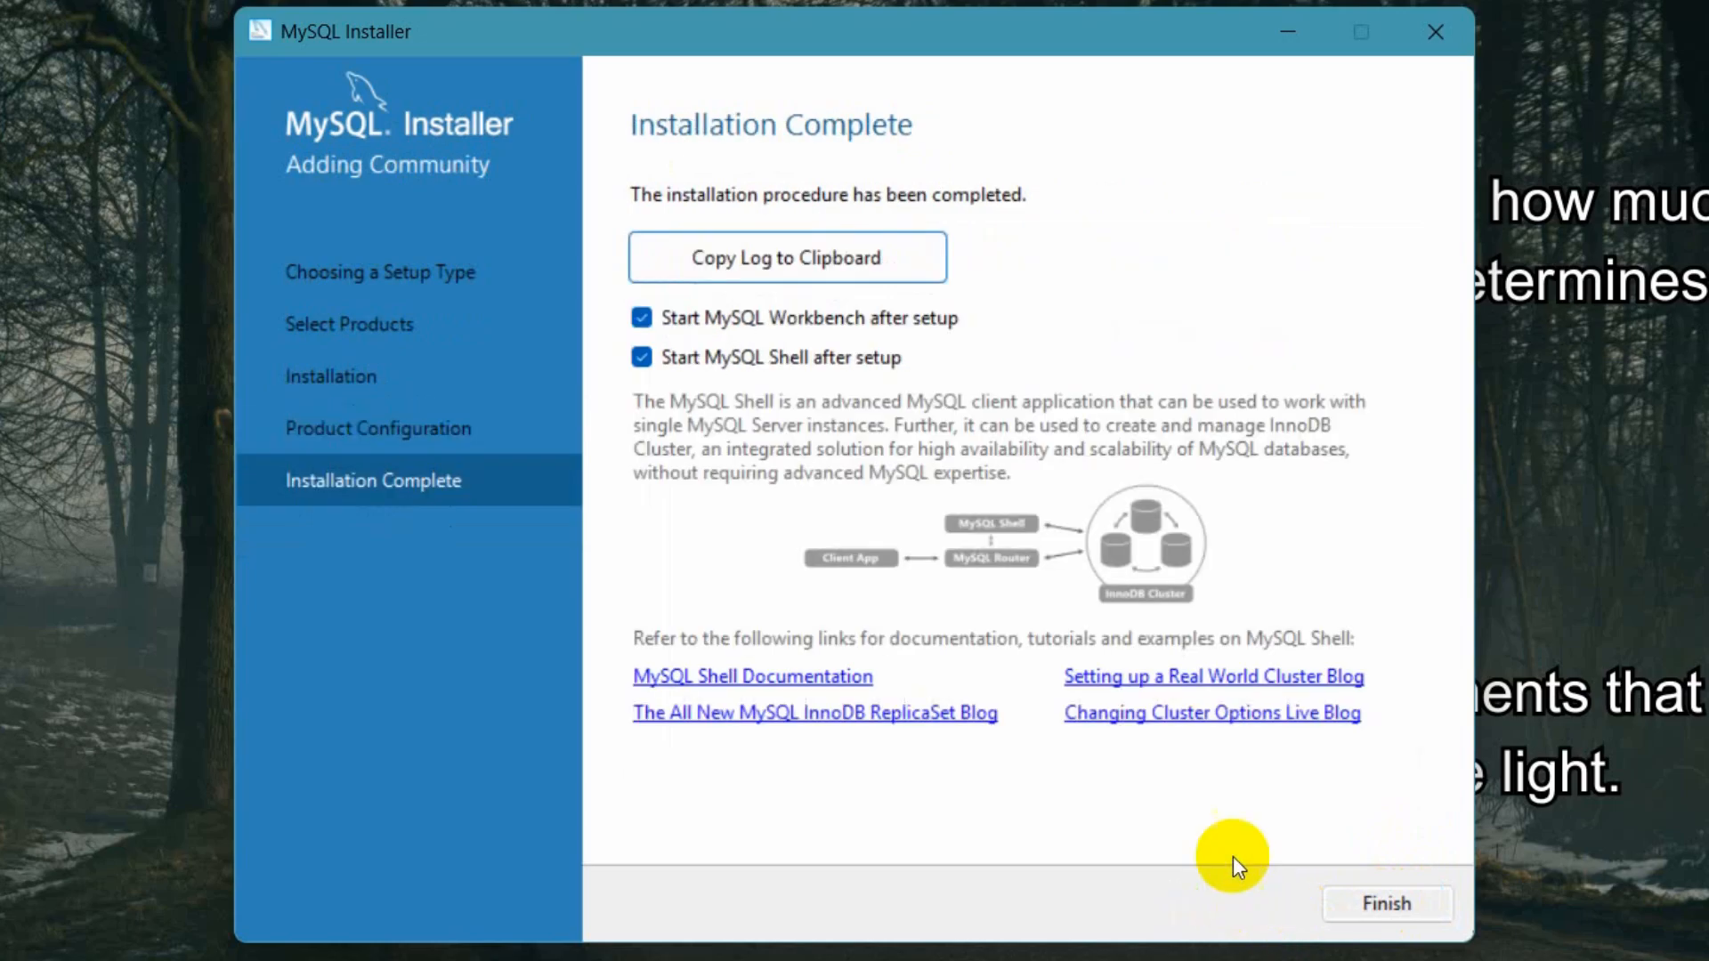
pyautogui.click(1374, 901)
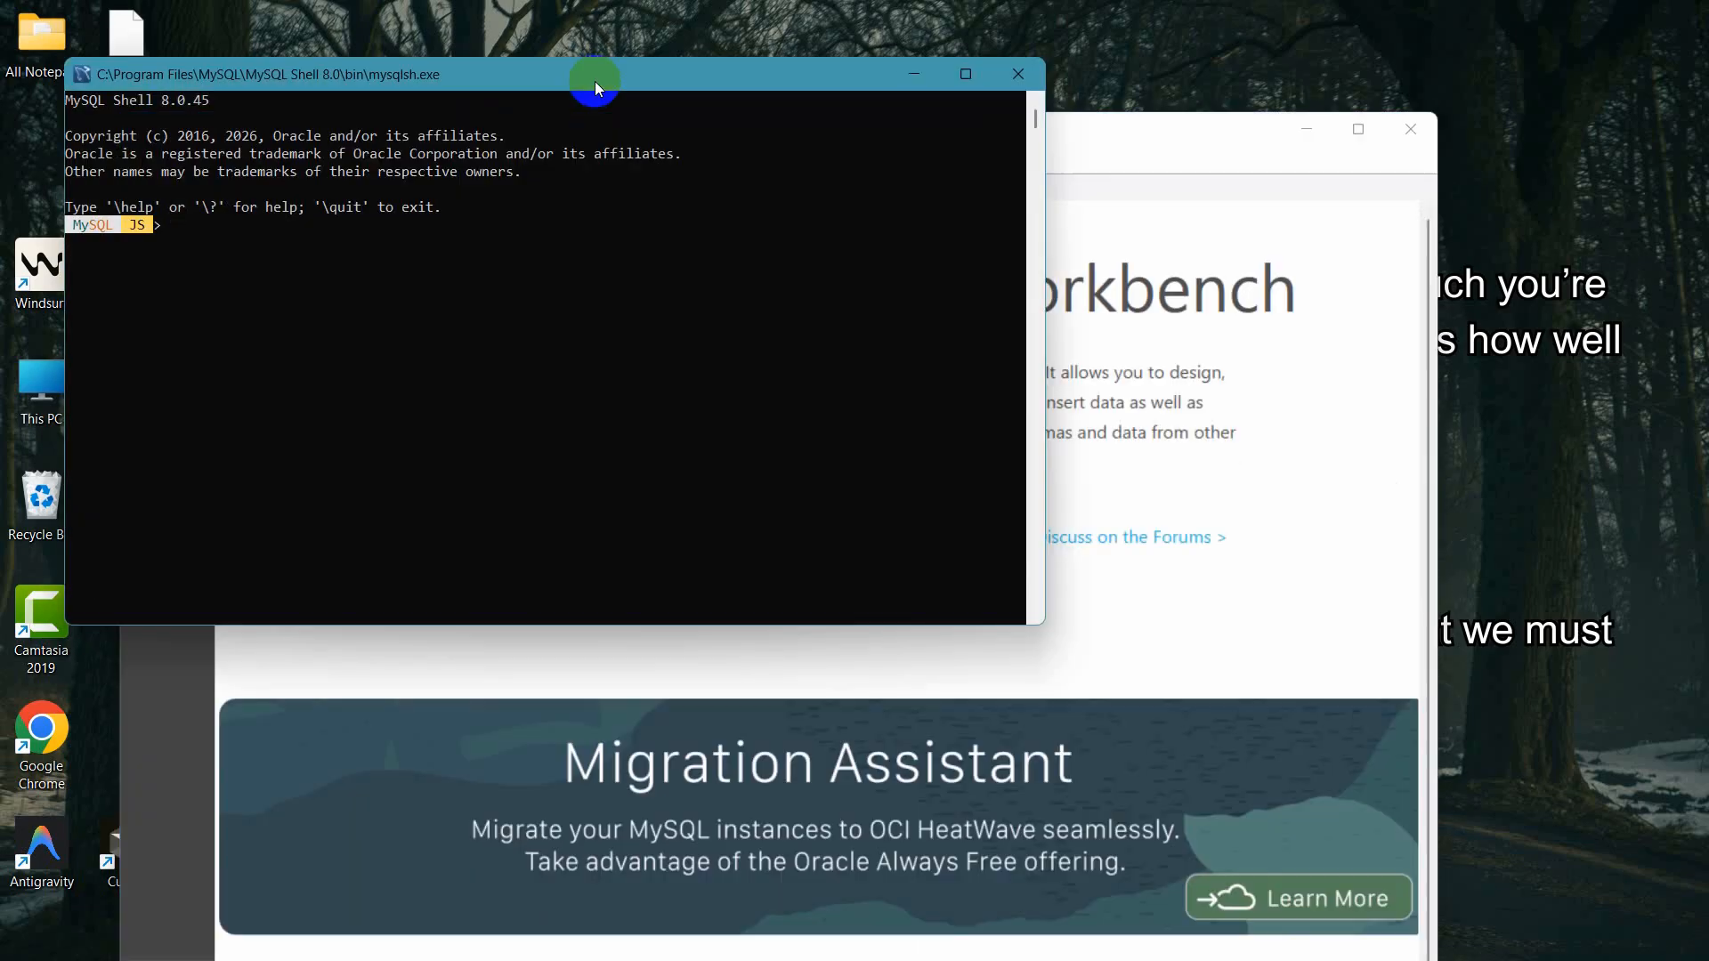
pyautogui.click(1013, 77)
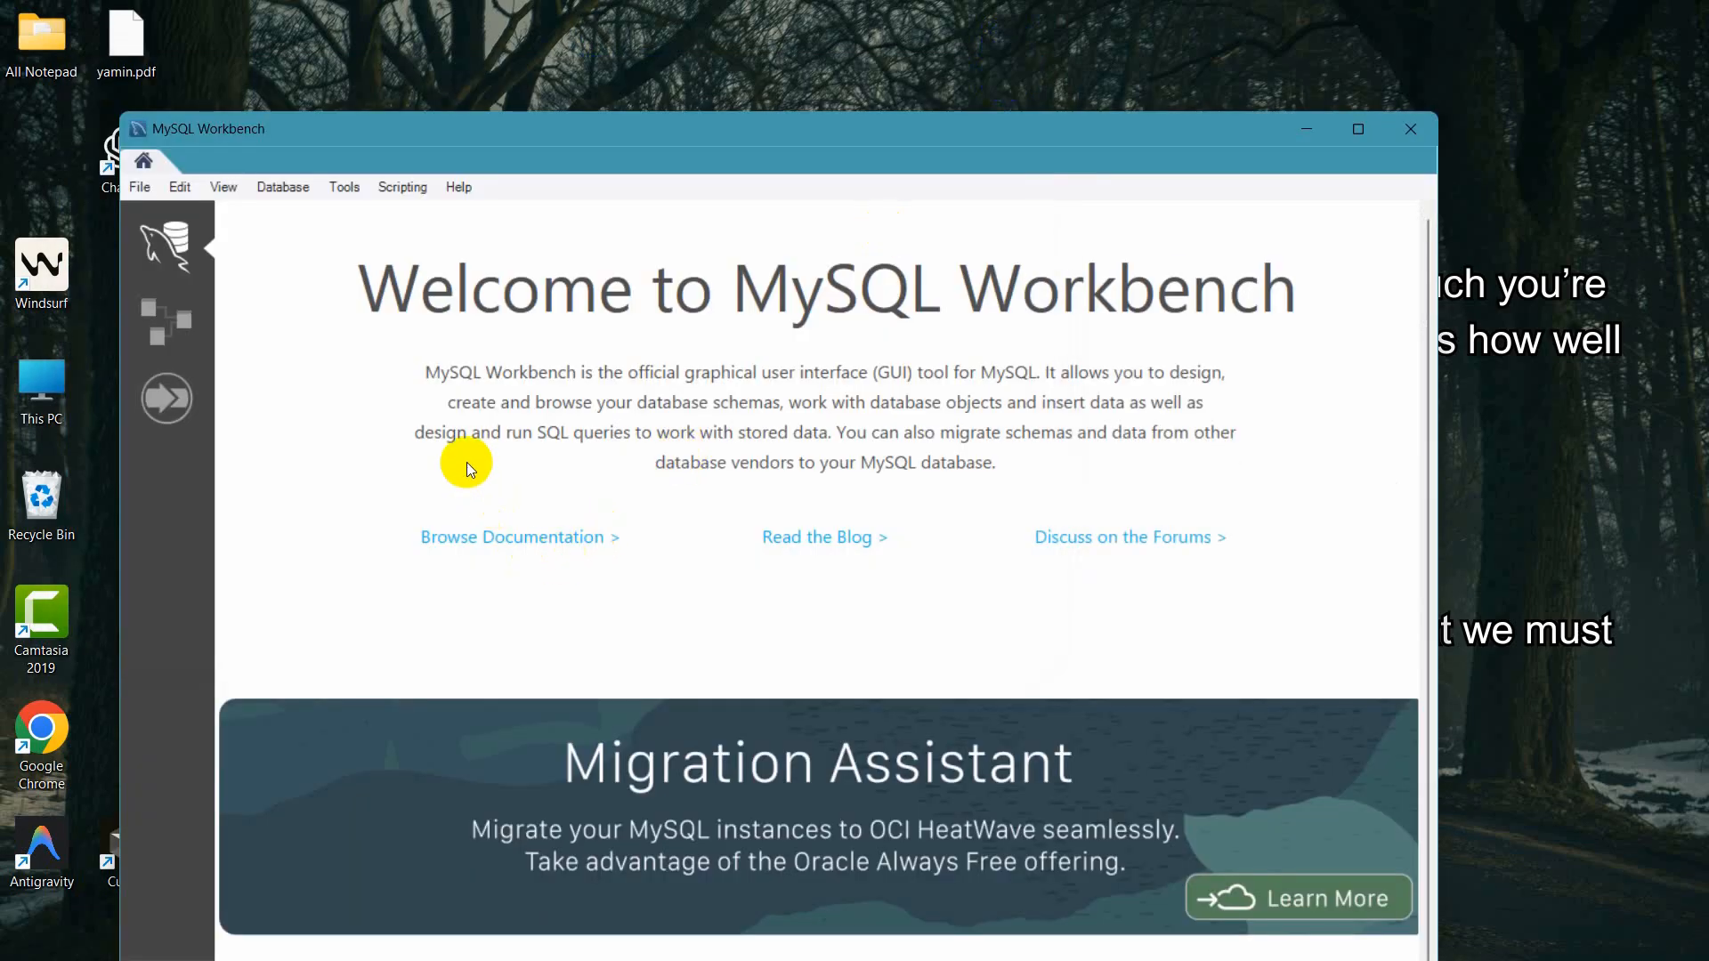
# - Open the Local instance MySQL80 connection in Workbench, entering the root password to connect
pyautogui.scroll(-2, 683, 477)
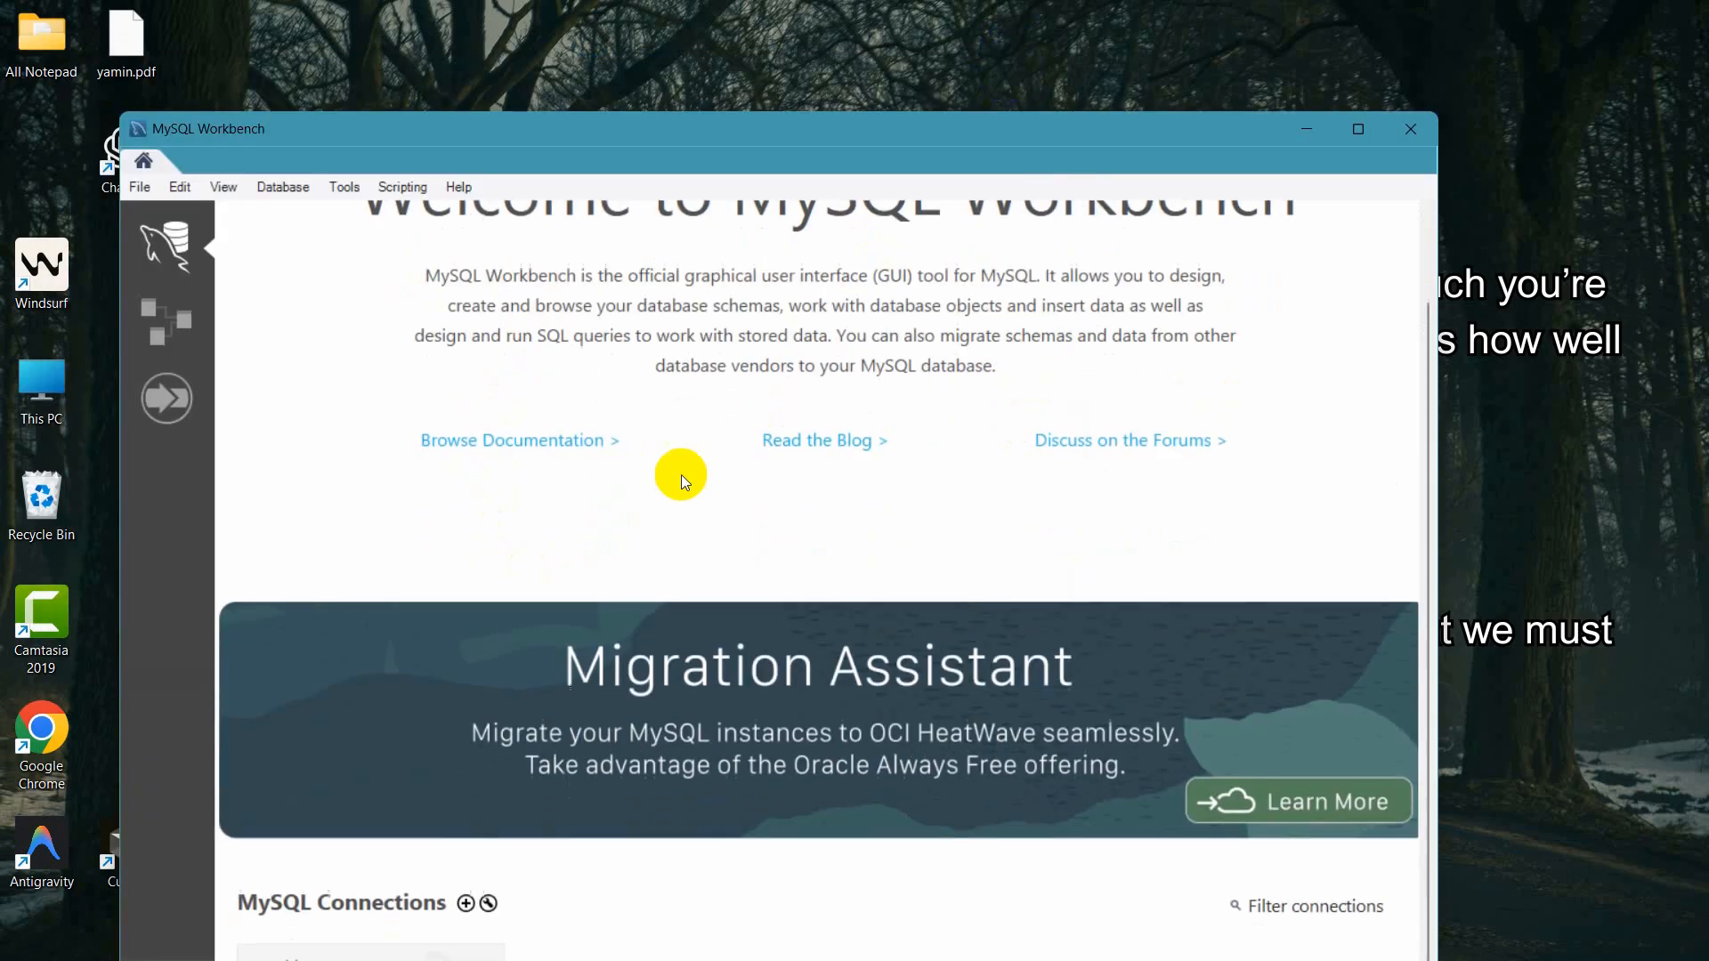
pyautogui.scroll(2, 806, 614)
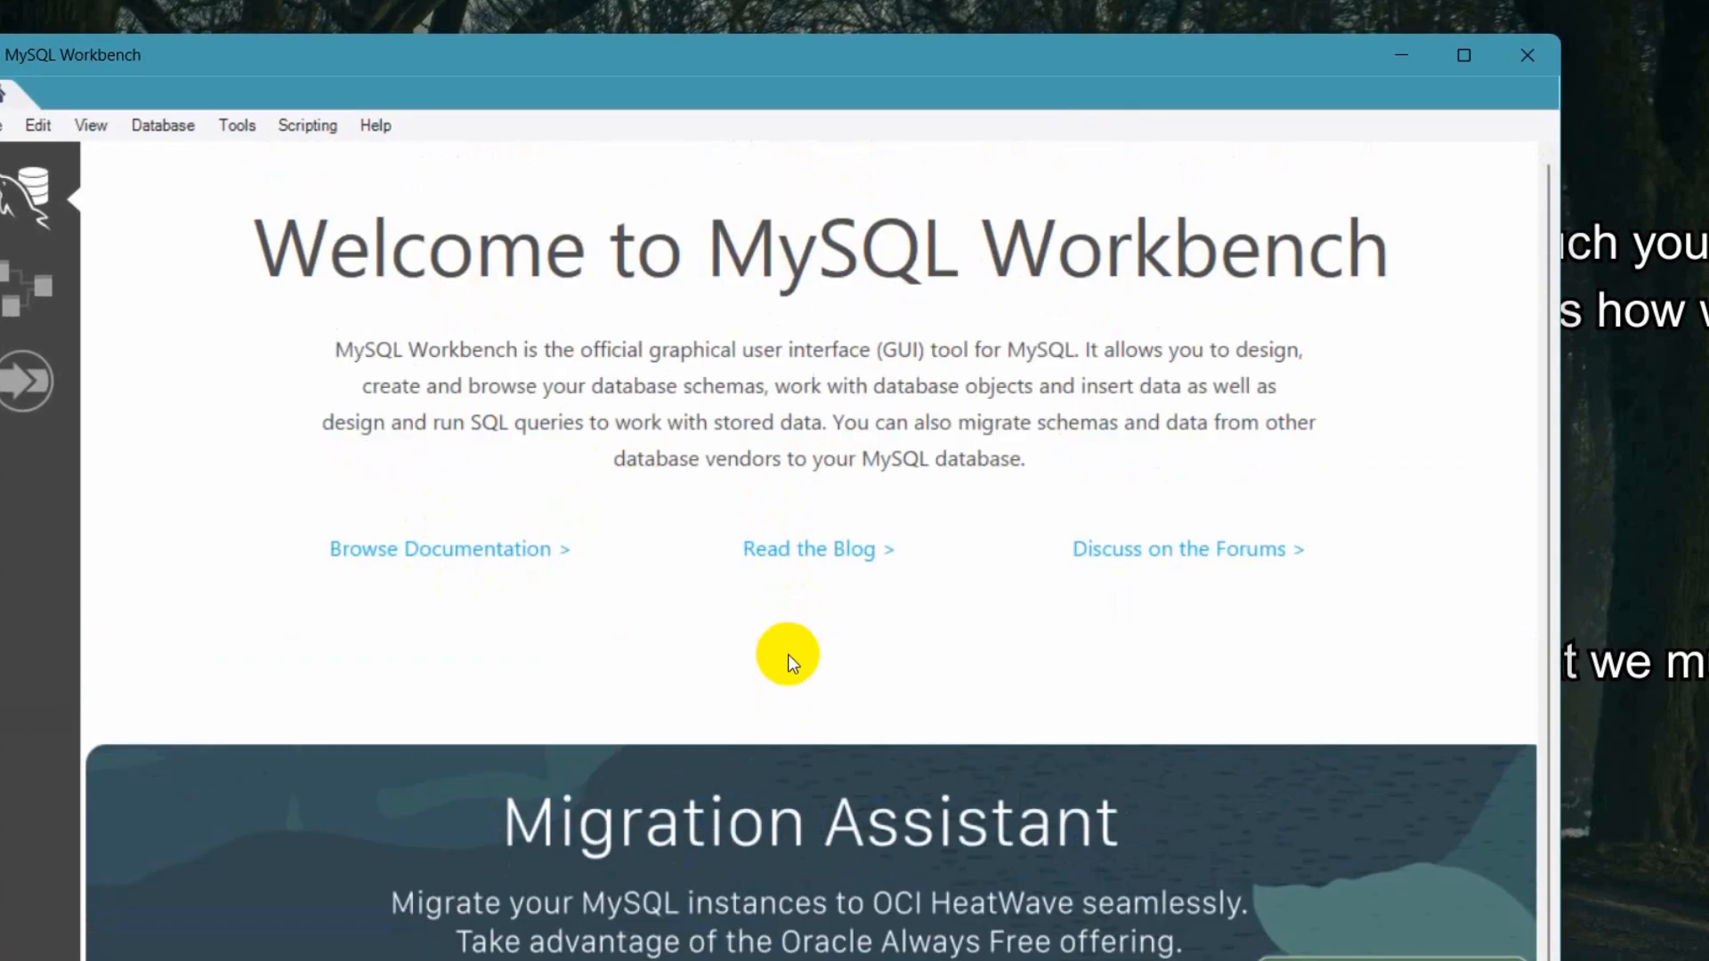
pyautogui.scroll(-2, 757, 688)
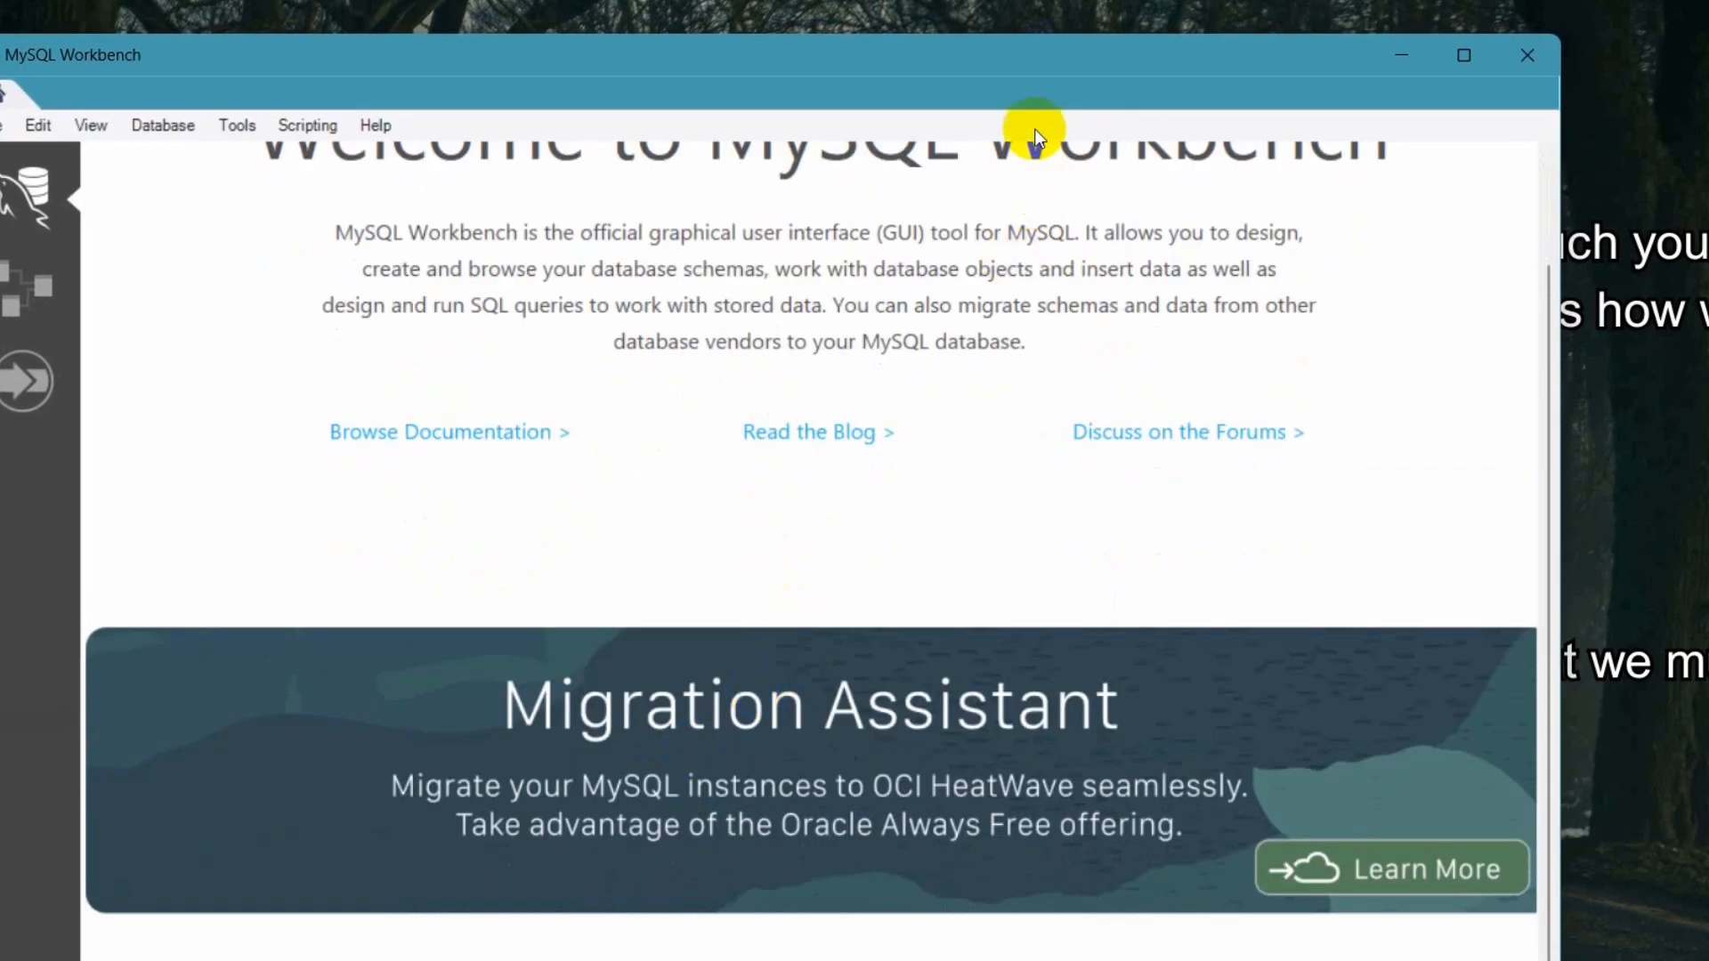
pyautogui.scroll(-4, 221, 806)
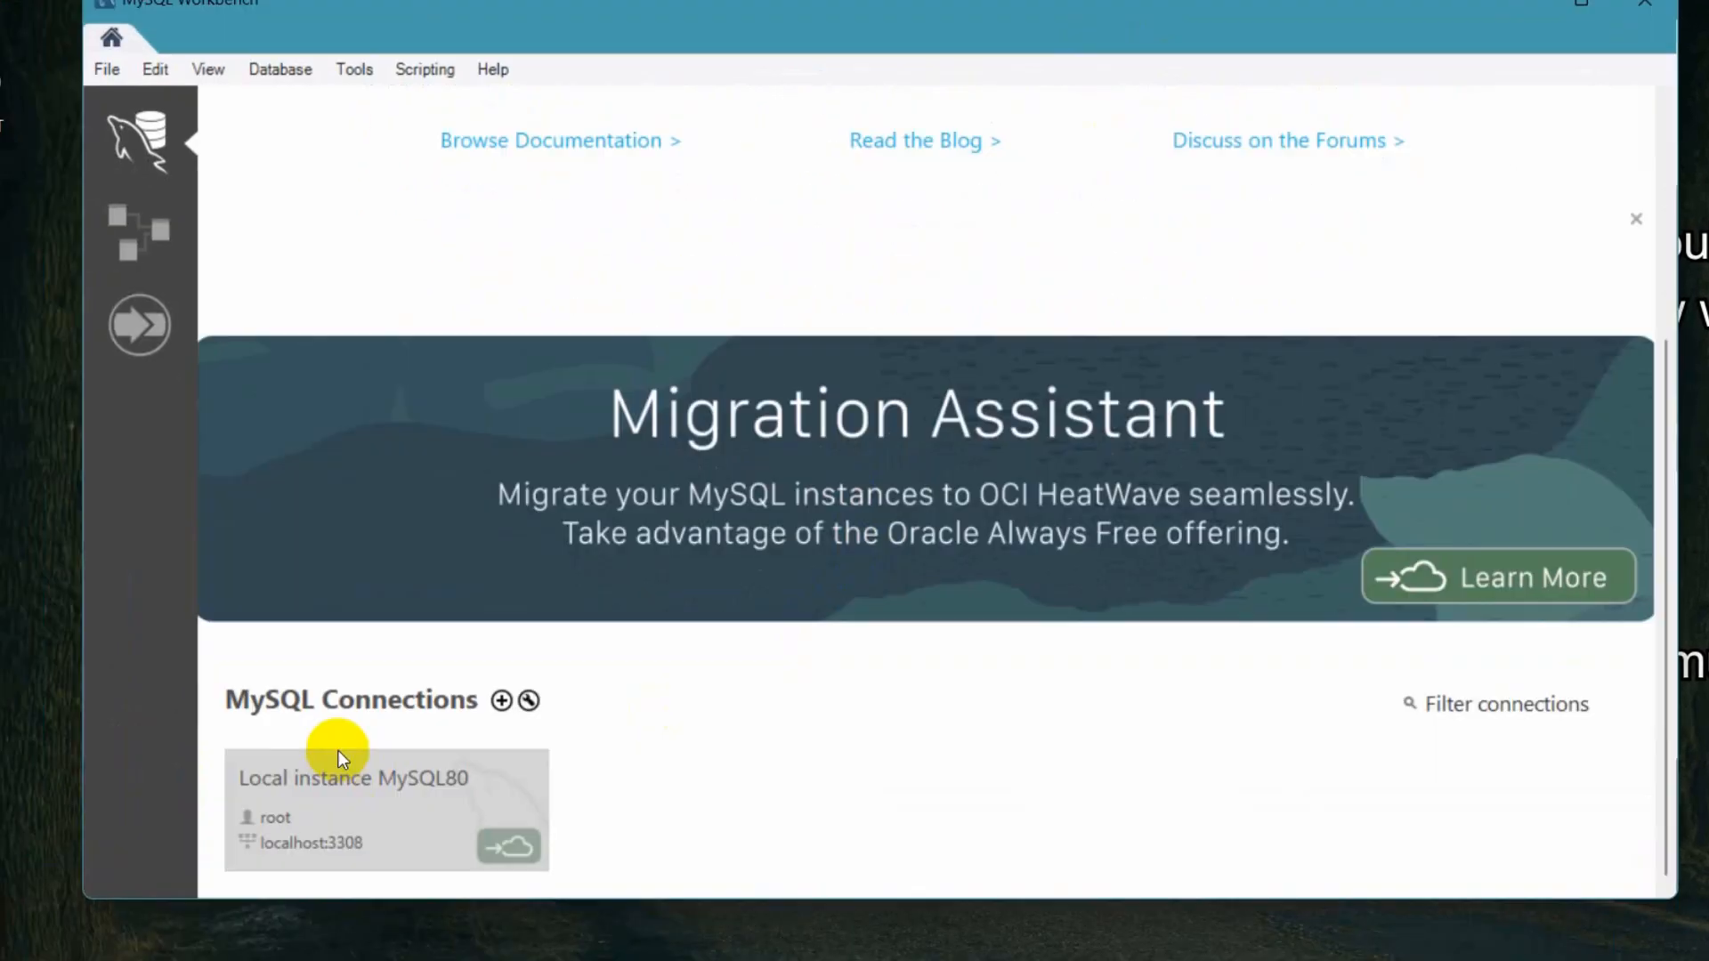
pyautogui.click(372, 814)
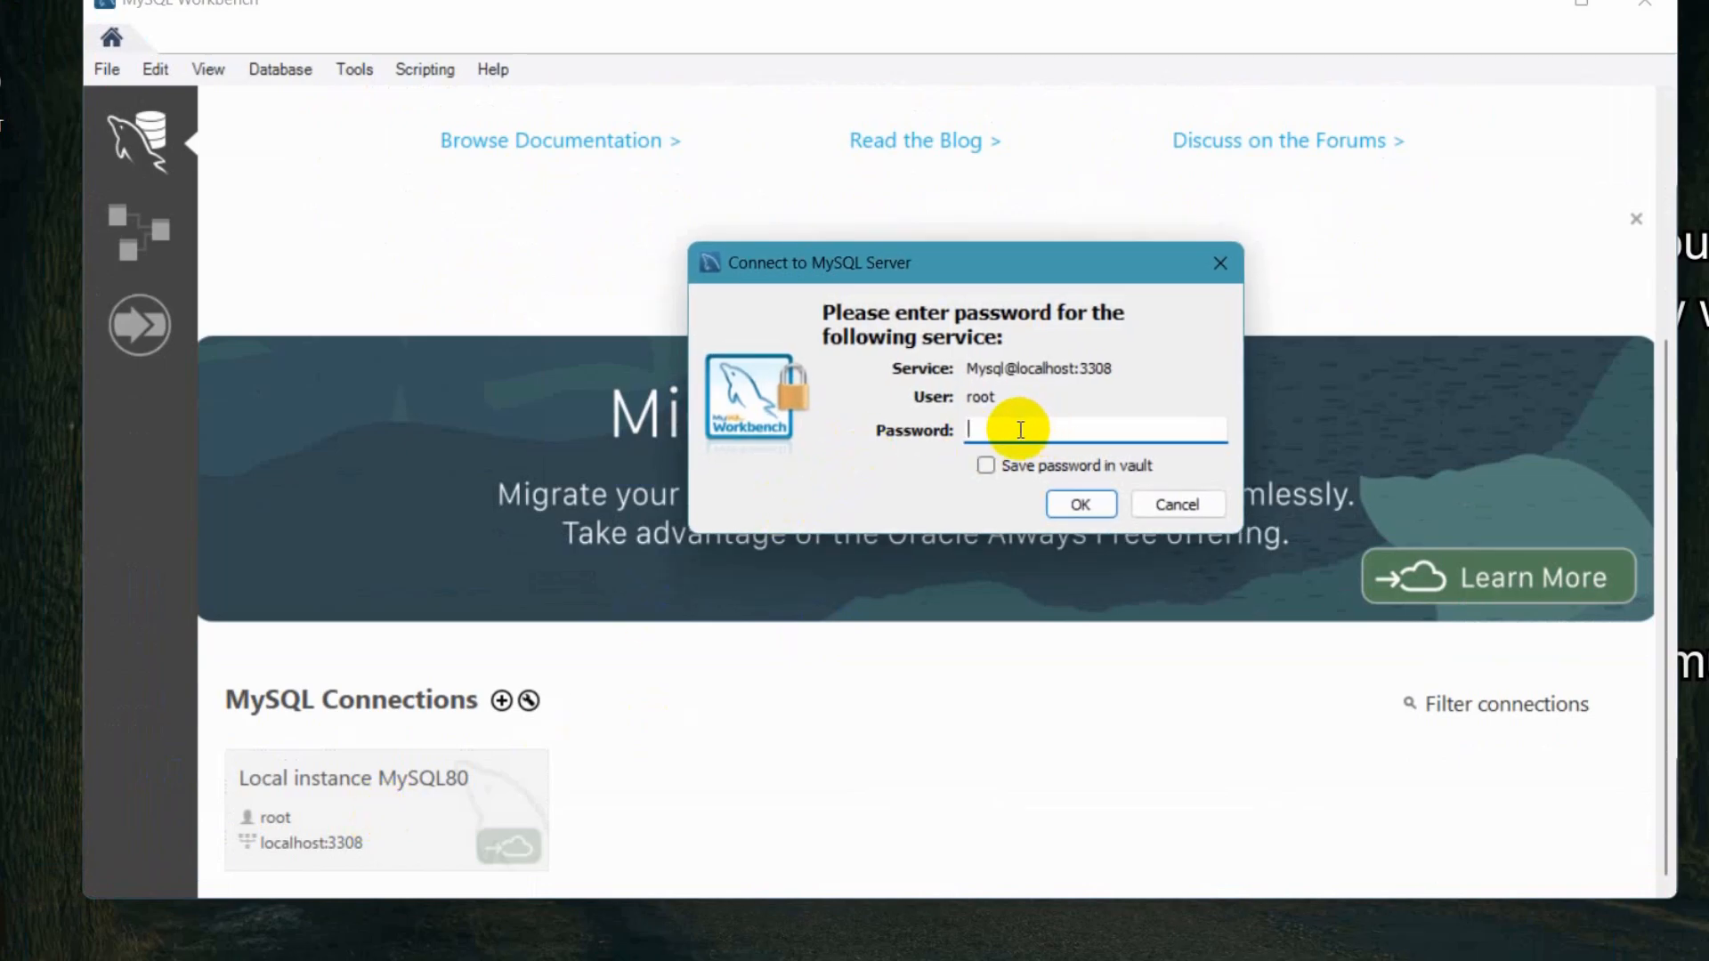
pyautogui.write('****')
pyautogui.click(986, 464)
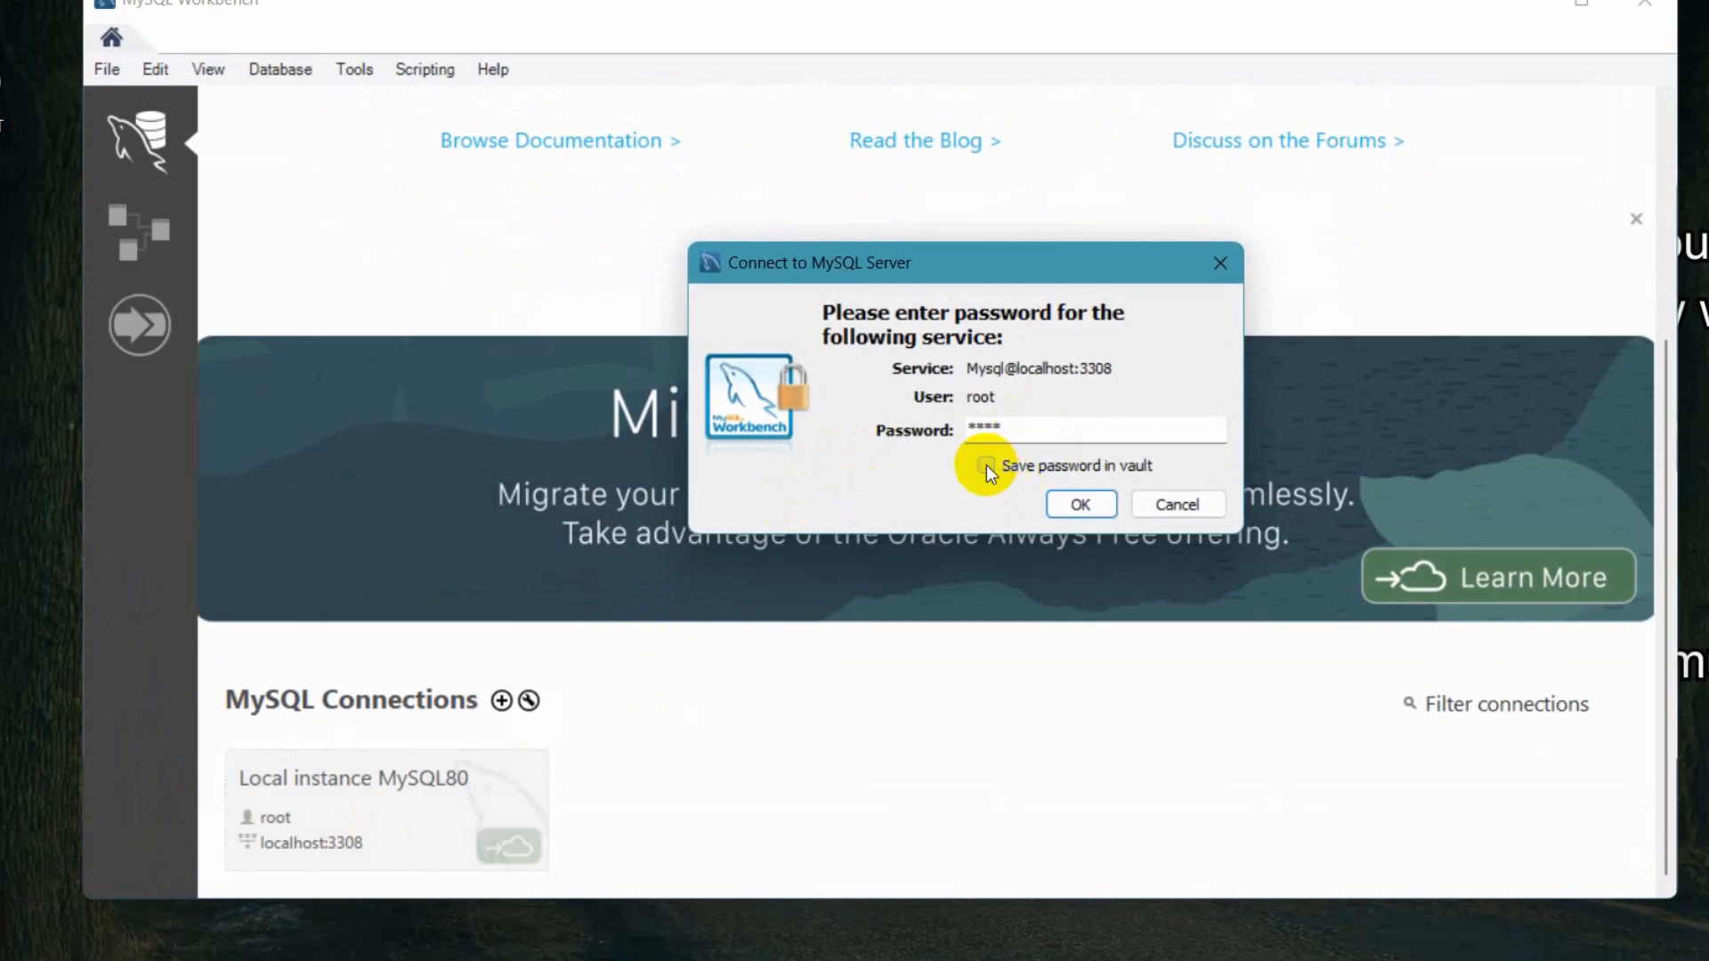
pyautogui.click(1075, 504)
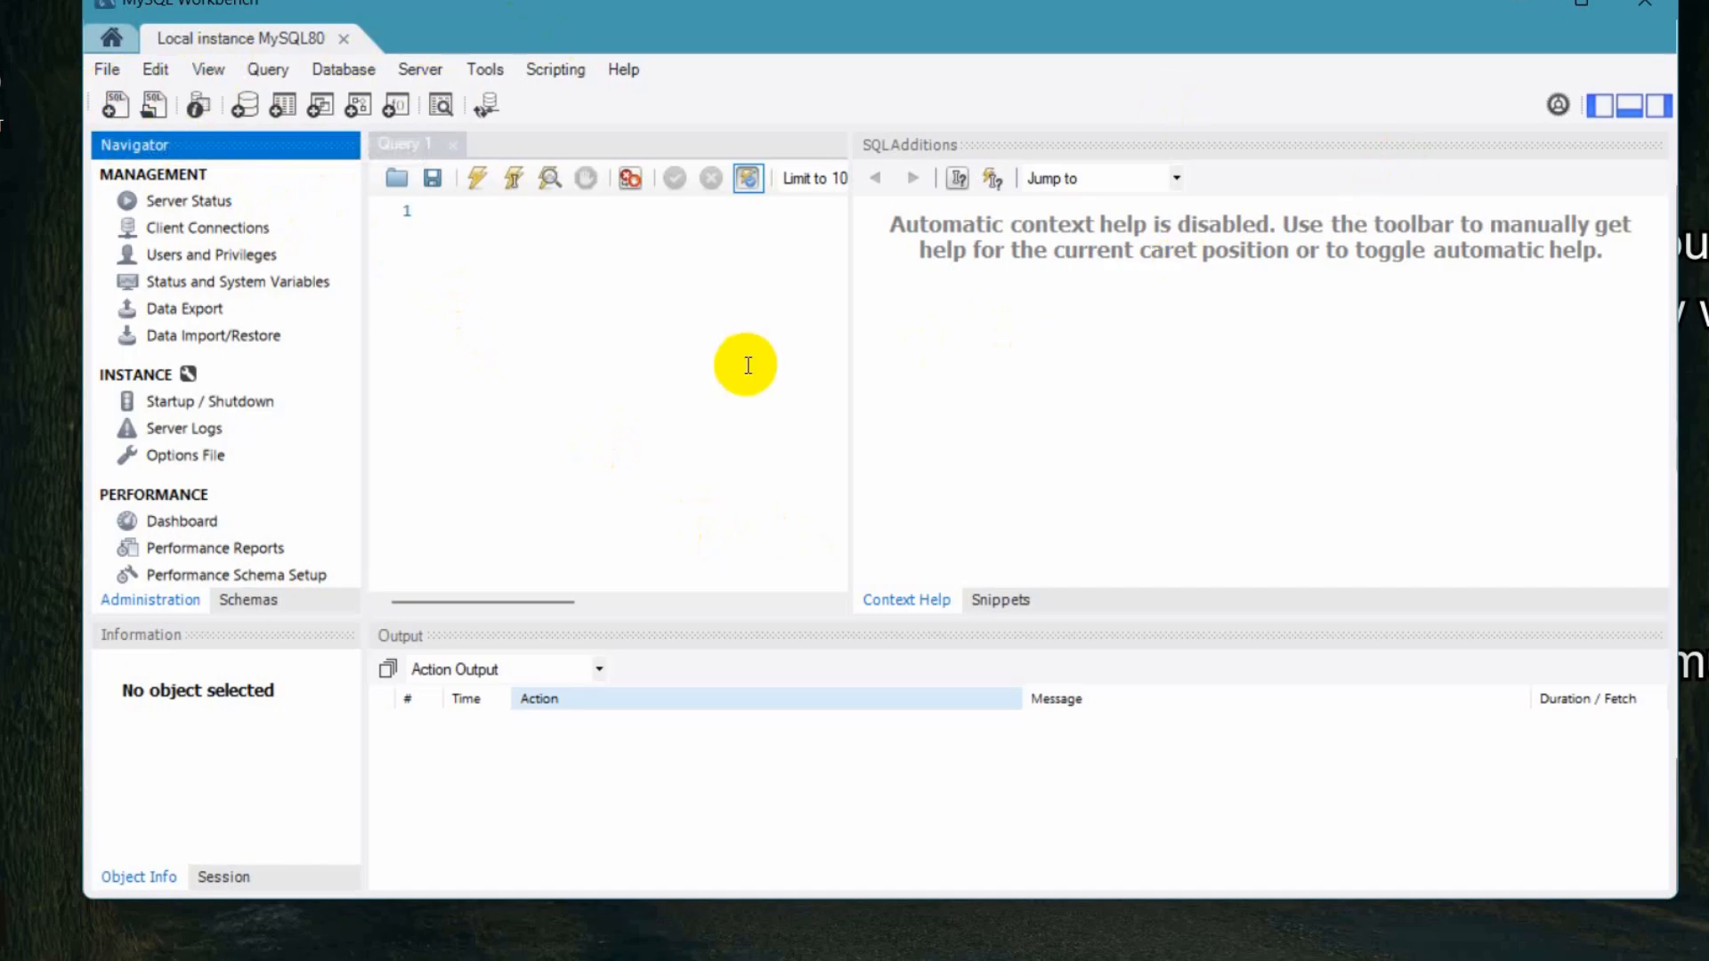
# - Widen the query editor pane by moving its divider with the SQL Additions panel
pyautogui.moveTo(850, 352); pyautogui.dragTo(1074, 366)
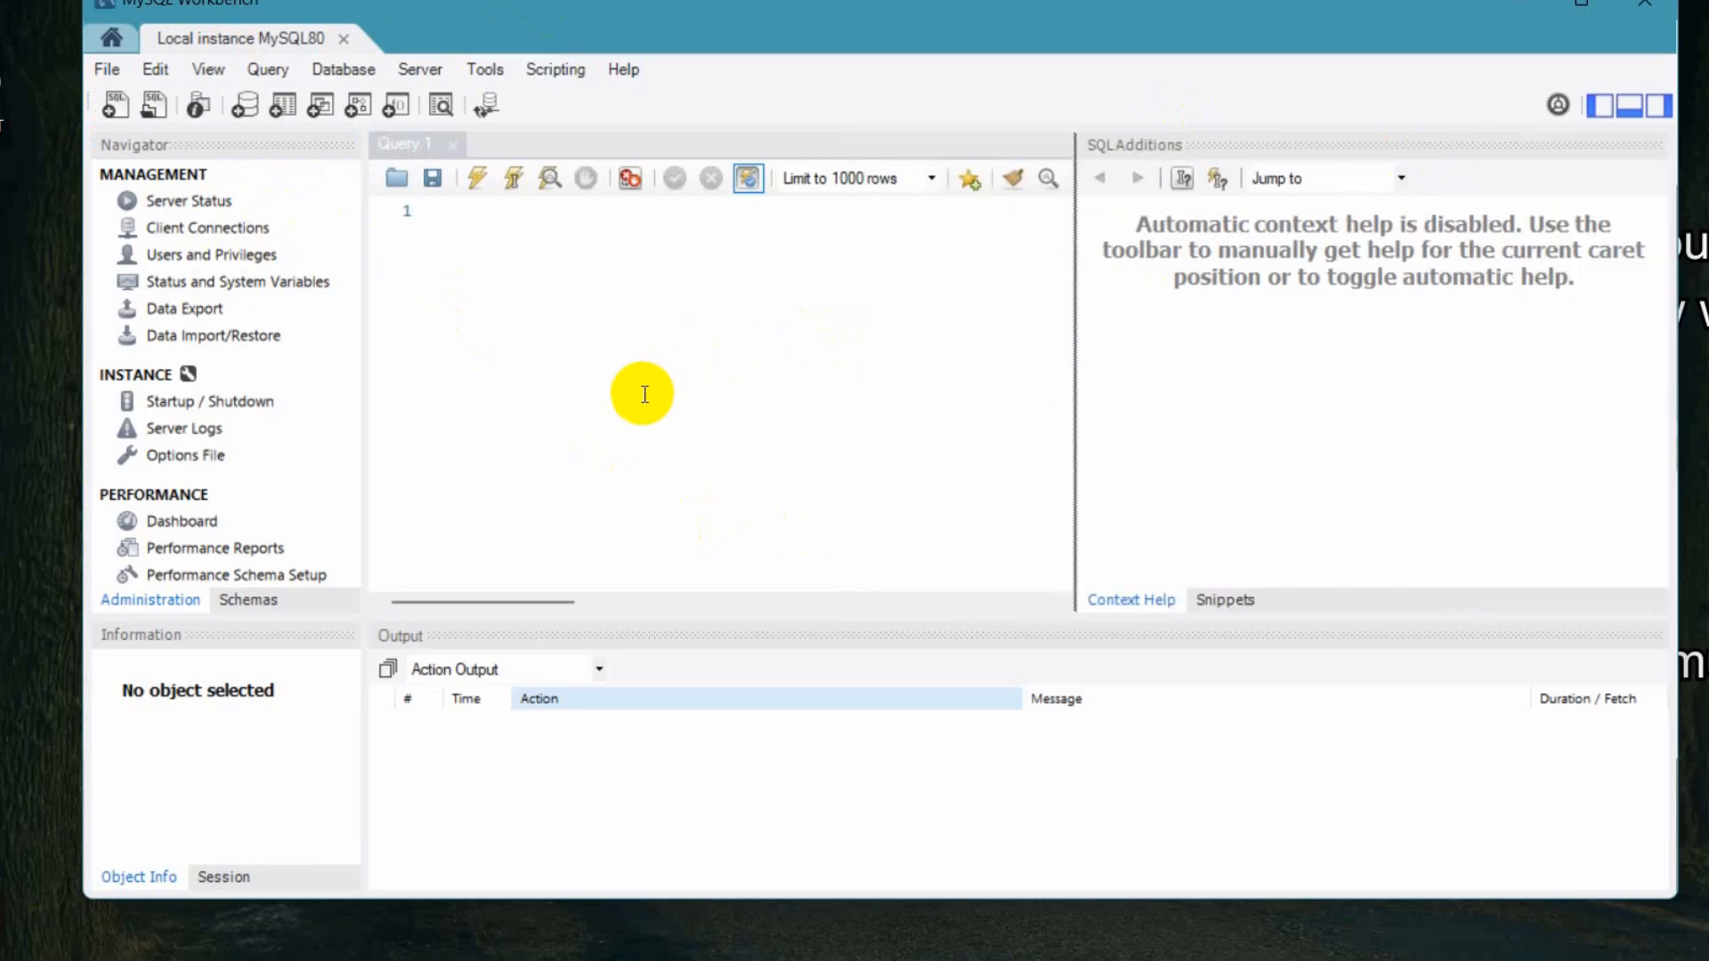